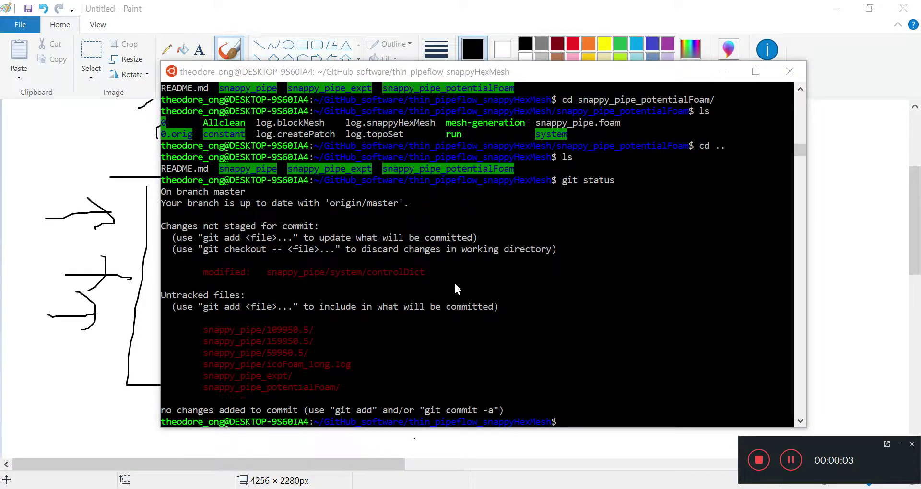
Scroll back through earlier terminal output and highlight the directory listing and blockMesh/snappyHexMesh log files
{"action": "scroll", "coordinate": [455, 284], "scroll_direction": "up", "scroll_amount": 5}
{"action": "scroll", "coordinate": [453, 280], "scroll_direction": "up", "scroll_amount": 15}
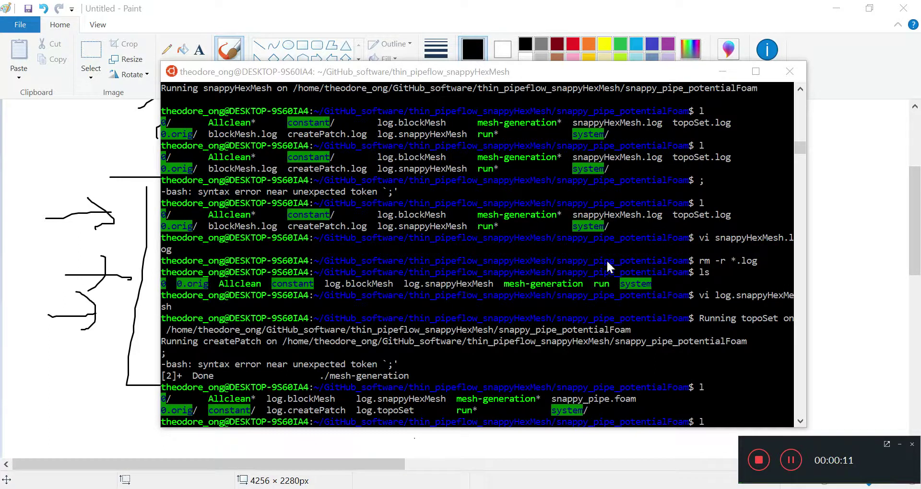
{"action": "left_click", "coordinate": [166, 211]}
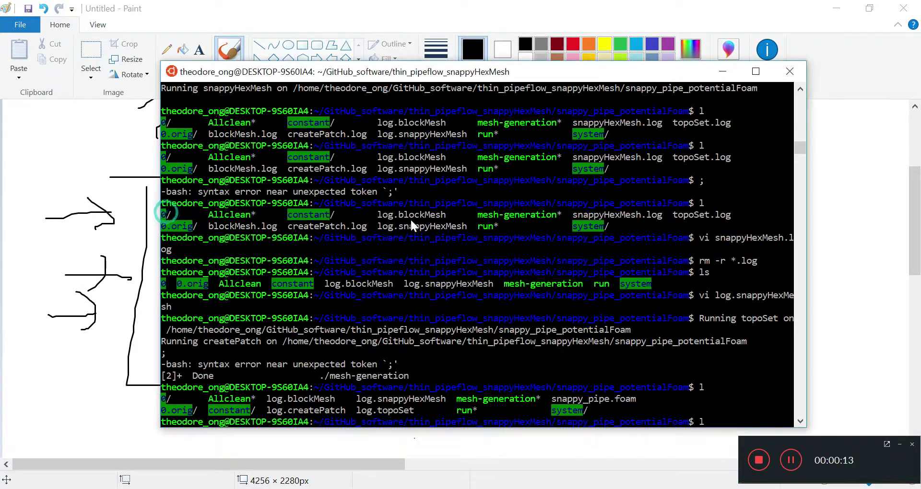
{"action": "left_click_drag", "start_coordinate": [165, 209], "coordinate": [751, 267]}
{"action": "left_click", "coordinate": [751, 266]}
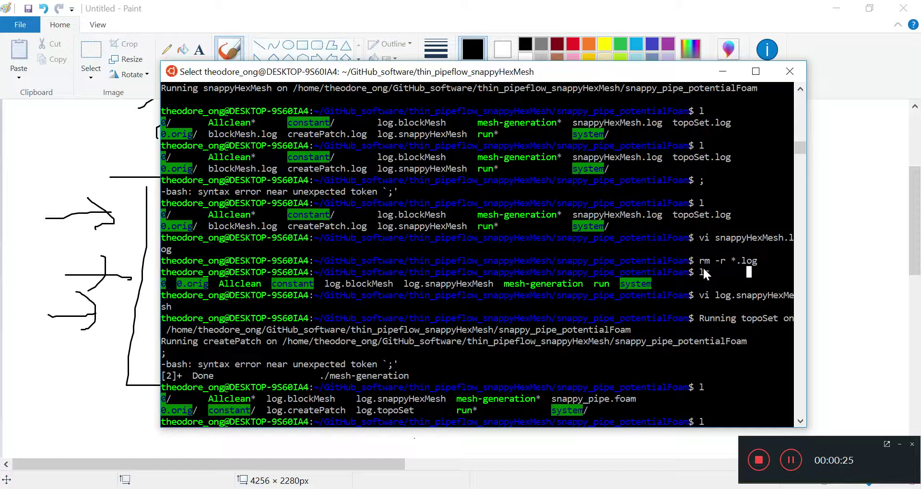
{"action": "left_click_drag", "start_coordinate": [699, 260], "coordinate": [762, 263]}
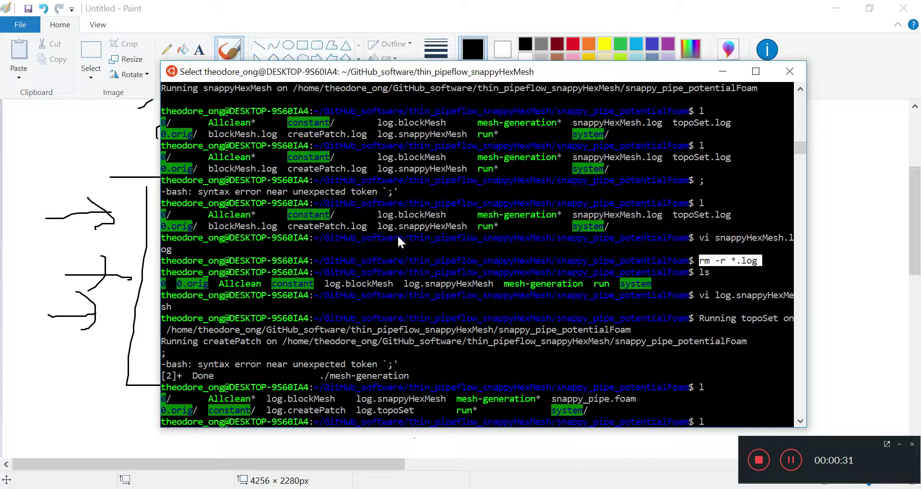
{"action": "left_click_drag", "start_coordinate": [209, 226], "coordinate": [280, 227]}
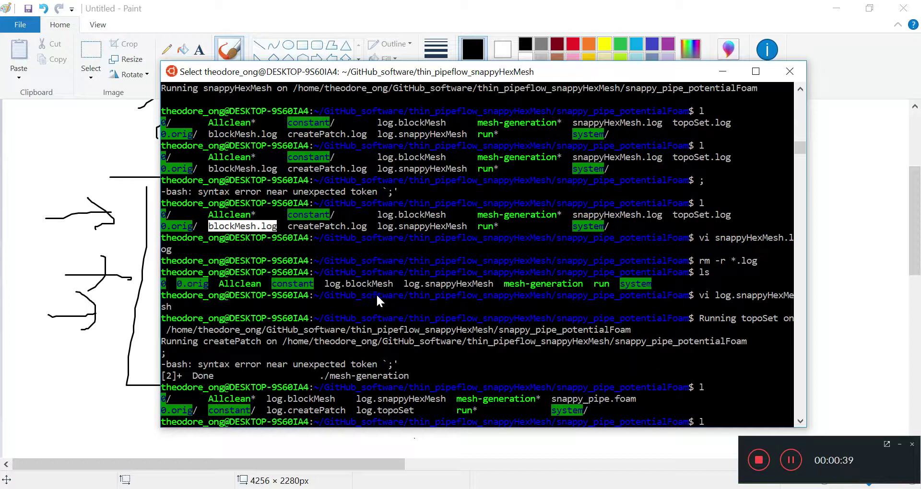
{"action": "left_click_drag", "start_coordinate": [324, 284], "coordinate": [491, 280]}
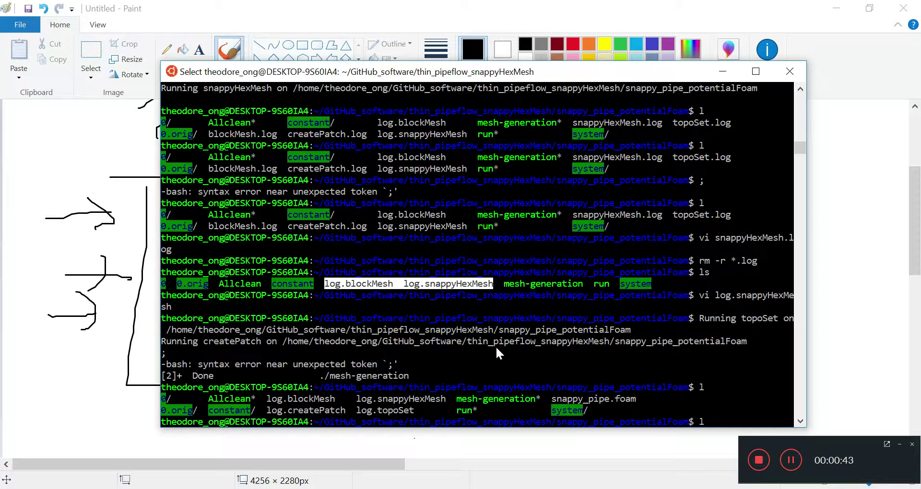
Review the mesh-generation run output and the latest case folder listing
{"action": "left_click_drag", "start_coordinate": [411, 376], "coordinate": [162, 331]}
{"action": "scroll", "coordinate": [416, 339], "scroll_direction": "down", "scroll_amount": 3}
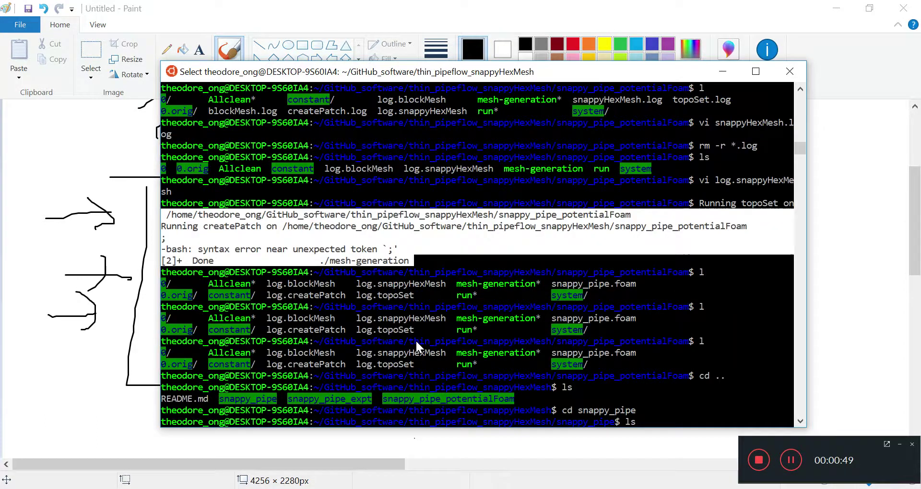
{"action": "left_click_drag", "start_coordinate": [587, 291], "coordinate": [248, 295]}
{"action": "left_click", "coordinate": [243, 295]}
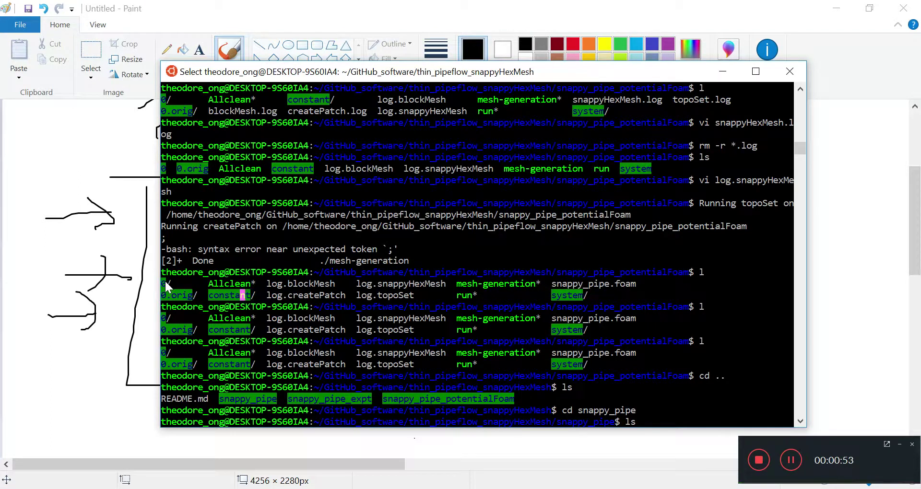
{"action": "mouse_move", "coordinate": [165, 281]}
{"action": "left_mouse_down"}
{"action": "mouse_move", "coordinate": [221, 294]}
{"action": "mouse_move", "coordinate": [268, 282]}
{"action": "mouse_move", "coordinate": [318, 293]}
{"action": "mouse_move", "coordinate": [599, 292]}
{"action": "mouse_move", "coordinate": [157, 283]}
{"action": "left_mouse_up"}
{"action": "left_click", "coordinate": [599, 292]}
{"action": "left_click", "coordinate": [454, 293]}
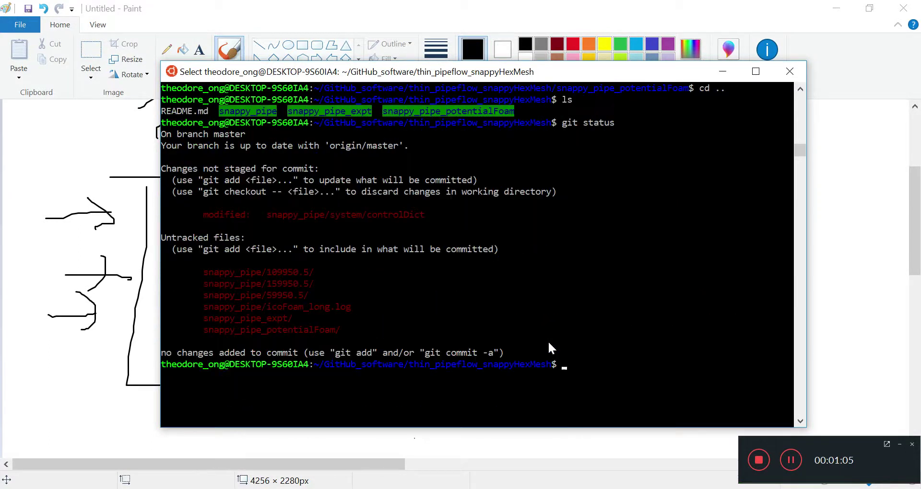
List the repository, enter snappy_pipe_potentialFoam and list its contents
{"action": "type", "text": "l"}
{"action": "key", "text": "Return"}
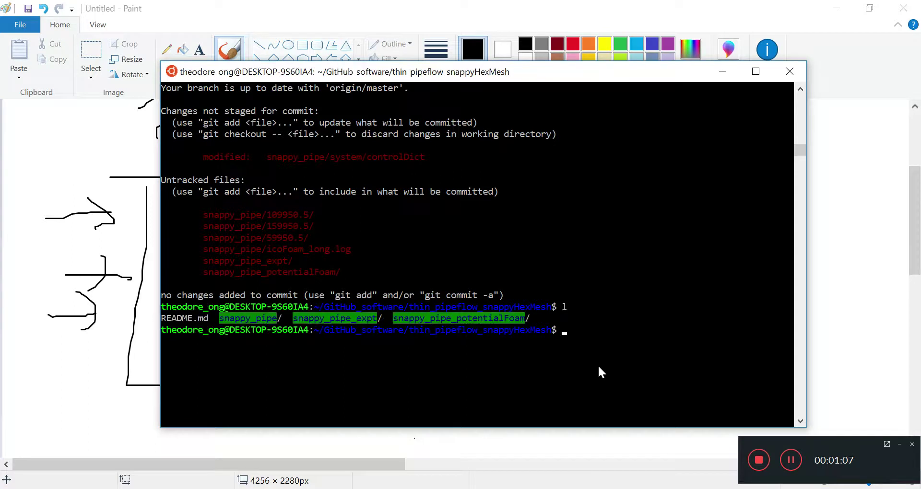
{"action": "type", "text": "cd snappy_pipe_poten"}
{"action": "key", "text": "Tab"}
{"action": "key", "text": "Return"}
{"action": "type", "text": "ls"}
{"action": "key", "text": "Return"}
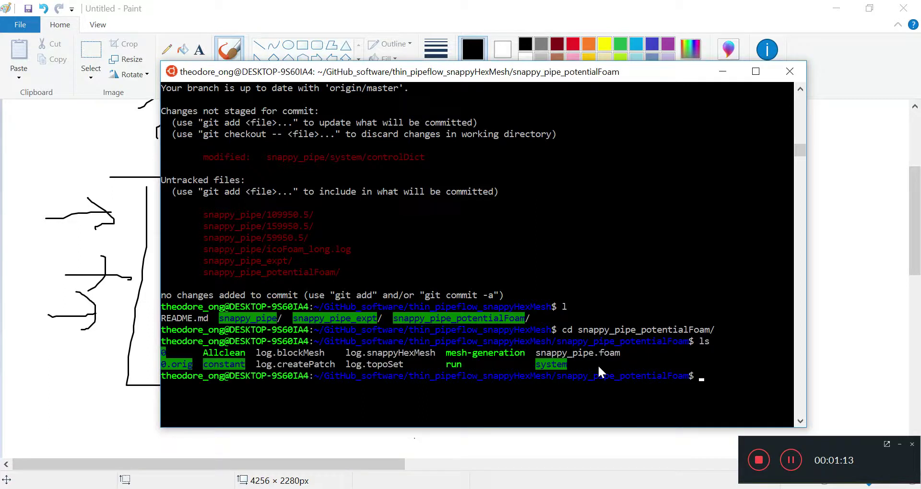
Run potentialFoam and select the FOAM fatal error about the missing 'Phi' entry
{"action": "type", "text": "potentialFoam"}
{"action": "key", "text": "Return"}
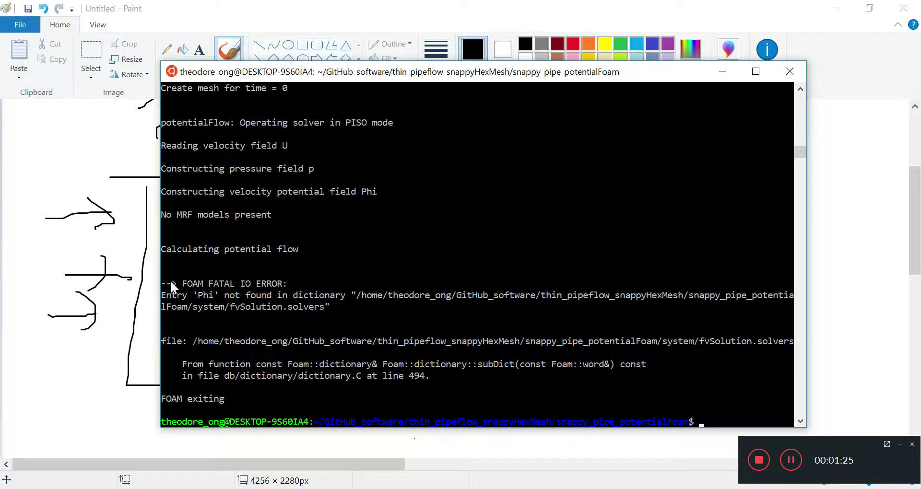
{"action": "left_click_drag", "start_coordinate": [162, 284], "coordinate": [329, 304]}
{"action": "right_click", "coordinate": [329, 305]}
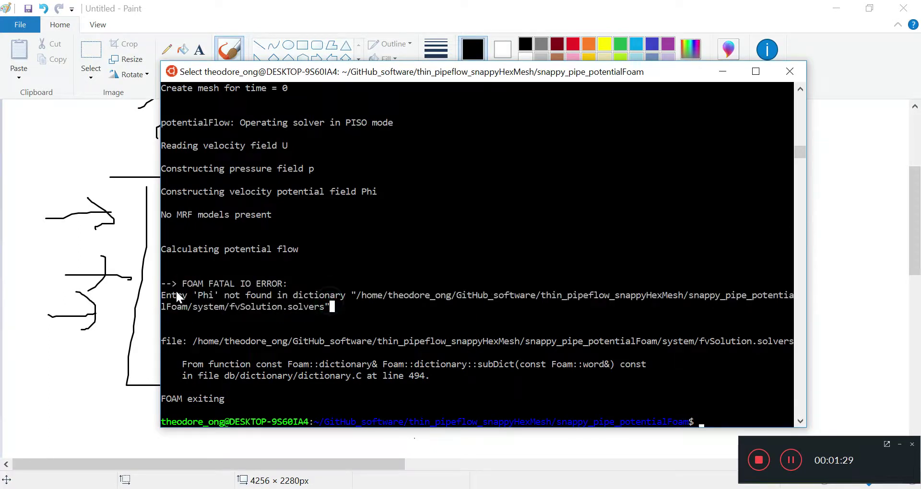
{"action": "left_click_drag", "start_coordinate": [166, 295], "coordinate": [279, 306]}
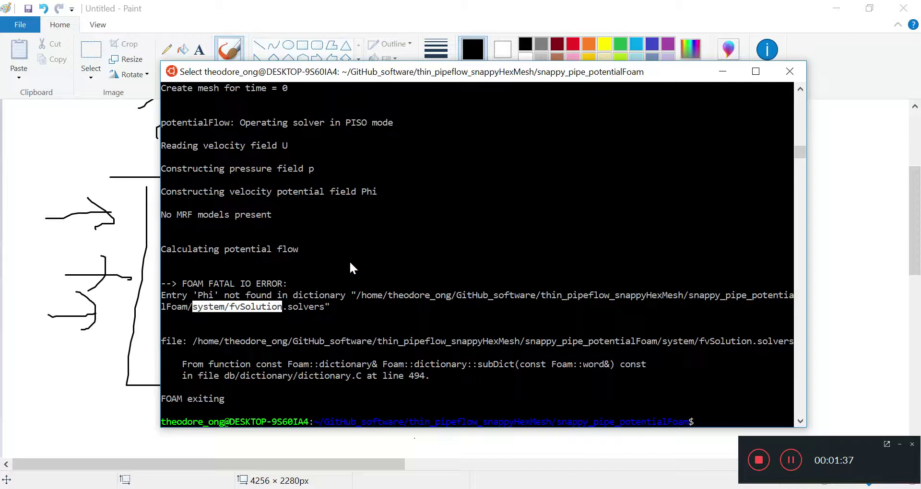
{"action": "type", "text": "vi system/"}
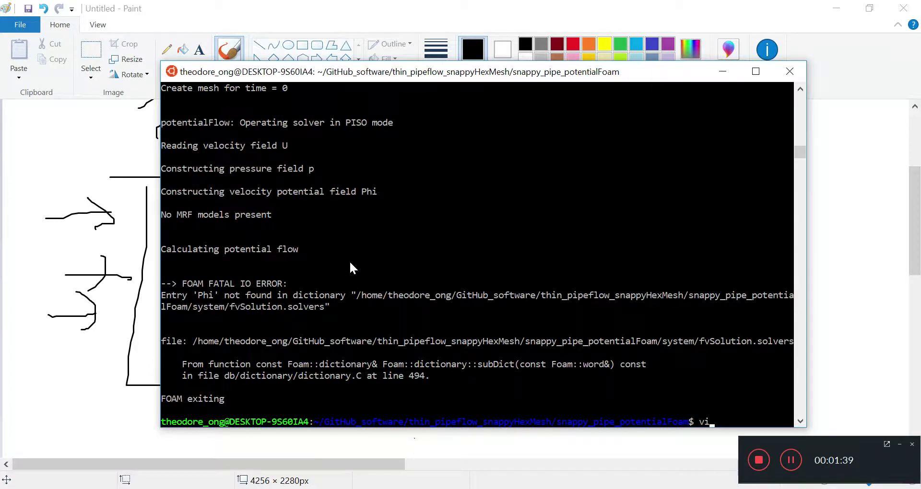
{"action": "type", "text": "fvSol"}
{"action": "key", "text": "Tab"}
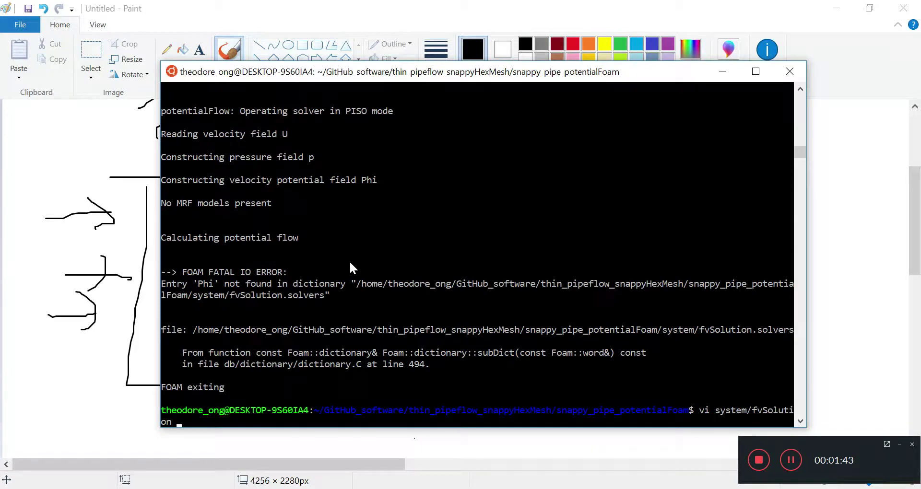
{"action": "key", "text": "Return"}
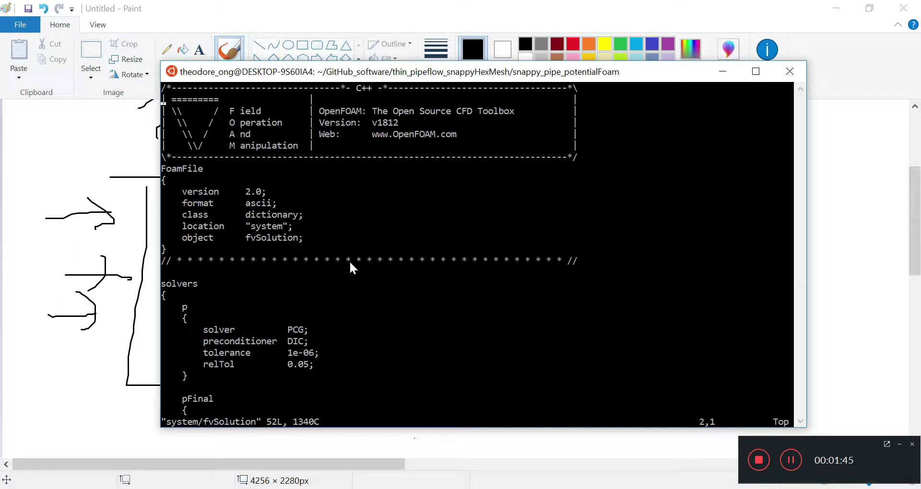
{"action": "key", "text": "Down"}
{"action": "key", "text": "Down"}
{"action": "key", "text": "Down"}
{"action": "key", "text": "Down"}
{"action": "key", "text": "Down"}
{"action": "key", "text": "Down"}
{"action": "key", "text": "Down"}
{"action": "key", "text": "Down"}
{"action": "key", "text": "Down"}
{"action": "key", "text": "Down"}
{"action": "key", "text": "Down"}
{"action": "key", "text": "Down"}
{"action": "key", "text": "Down"}
{"action": "key", "text": "Down"}
{"action": "key", "text": "Down"}
{"action": "key", "text": "Down"}
{"action": "key", "text": "Down"}
{"action": "key", "text": "Down"}
{"action": "key", "text": "Down"}
{"action": "key", "text": "Down"}
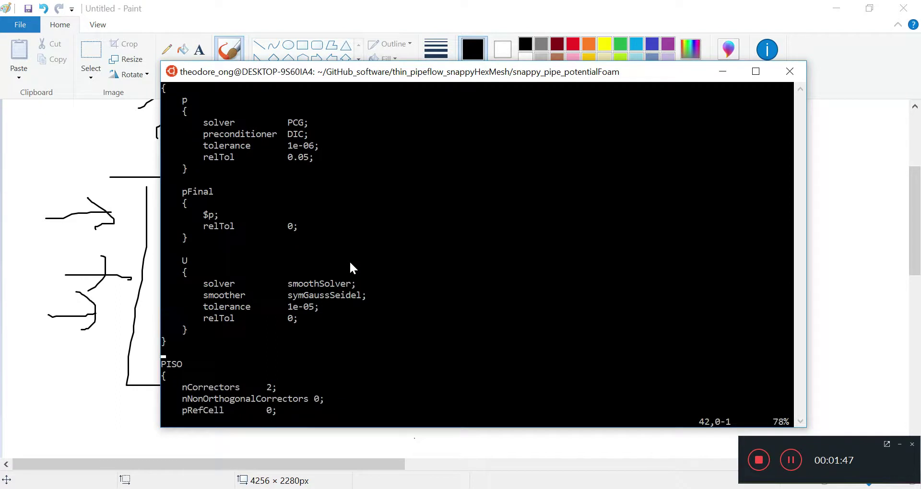
{"action": "left_click_drag", "start_coordinate": [184, 98], "coordinate": [229, 172]}
{"action": "left_click_drag", "start_coordinate": [181, 188], "coordinate": [252, 260]}
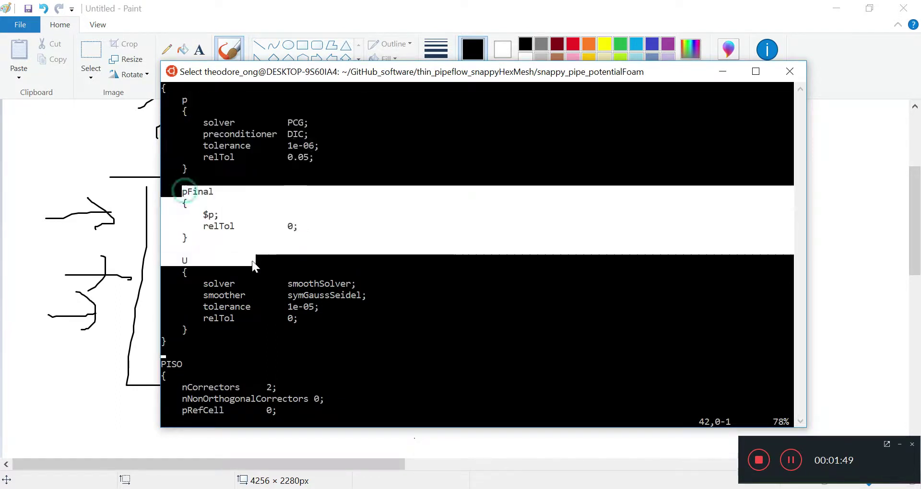
{"action": "left_click", "coordinate": [197, 304]}
{"action": "left_click_drag", "start_coordinate": [185, 203], "coordinate": [197, 341]}
{"action": "left_click", "coordinate": [273, 266]}
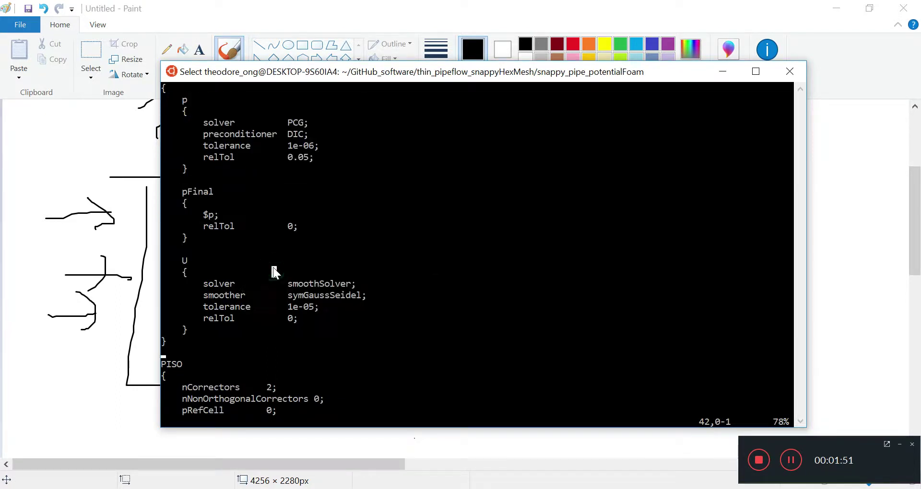
{"action": "key", "text": "Escape"}
{"action": "key", "text": "Down"}
{"action": "key", "text": "Down"}
{"action": "key", "text": "Down"}
{"action": "key", "text": "Down"}
{"action": "key", "text": "Down"}
{"action": "key", "text": "Down"}
{"action": "key", "text": "Down"}
{"action": "key", "text": "Down"}
{"action": "key", "text": "Down"}
{"action": "key", "text": "Down"}
{"action": "key", "text": "Escape"}
{"action": "type", "text": ":wq"}
{"action": "key", "text": "Return"}
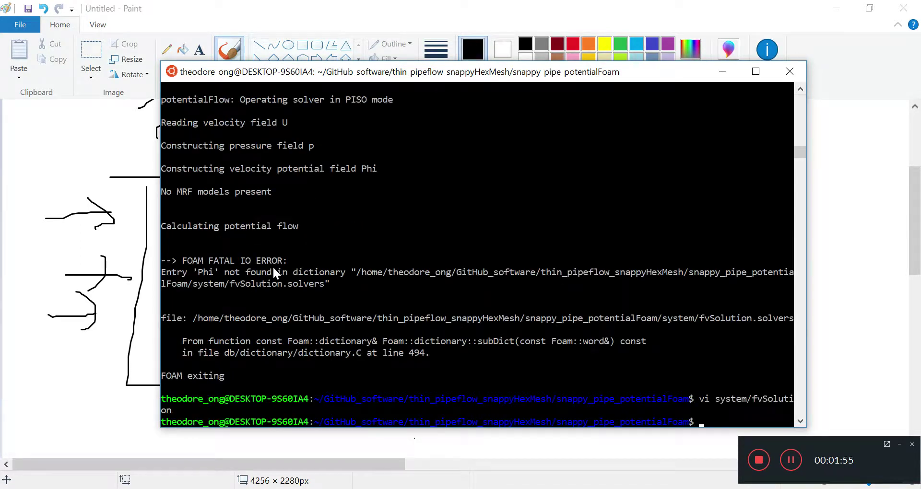
Go from the home directory into OpenFOAM_files, listing contents along the way
{"action": "type", "text": "cd"}
{"action": "key", "text": "Return"}
{"action": "type", "text": "ls"}
{"action": "key", "text": "Return"}
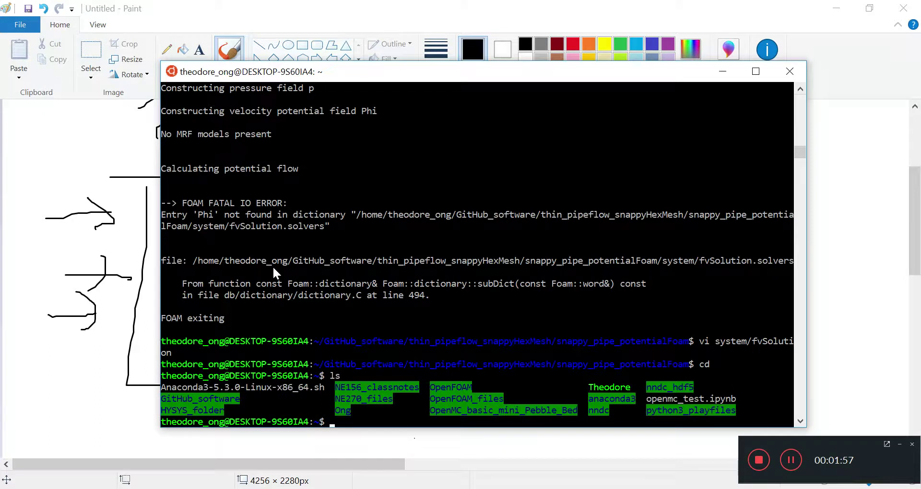
{"action": "type", "text": "cd OpenFOAM_files"}
{"action": "key", "text": "Return"}
{"action": "type", "text": "ls"}
{"action": "key", "text": "Return"}
Enter cylinder_potentialFoam and open its system/fvSolution in vi
{"action": "type", "text": "cd cy"}
{"action": "key", "text": "Tab"}
{"action": "key", "text": "Return"}
{"action": "type", "text": "ls"}
{"action": "key", "text": "Return"}
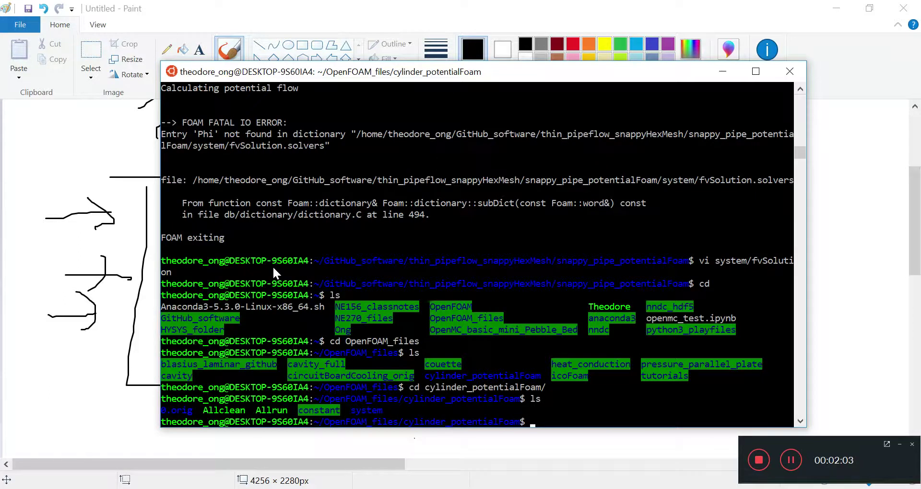
{"action": "type", "text": "vi system/fvSol"}
{"action": "key", "text": "Tab"}
{"action": "key", "text": "Return"}
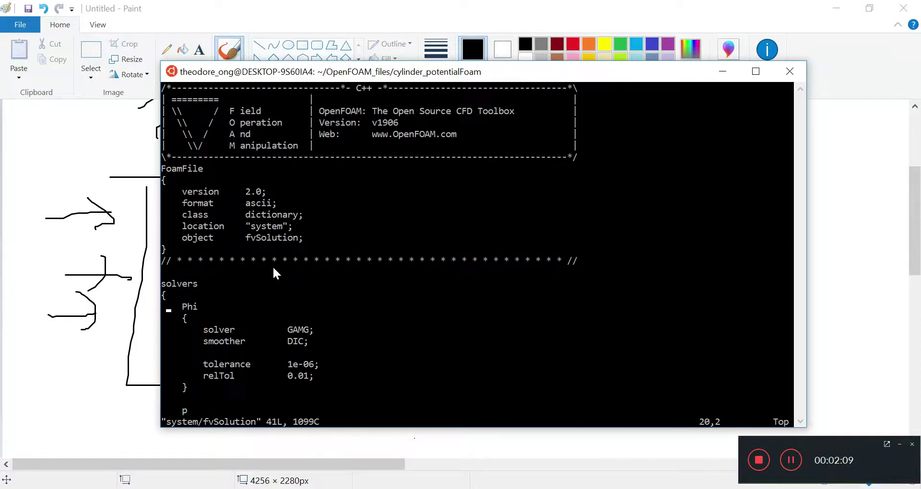
Copy the Phi GAMG solver block from fvSolution and enter :qa! to quit
{"action": "key", "text": "Down"}
{"action": "key", "text": "Down"}
{"action": "key", "text": "Down"}
{"action": "key", "text": "Down"}
{"action": "key", "text": "Down"}
{"action": "key", "text": "Down"}
{"action": "key", "text": "Down"}
{"action": "key", "text": "Down"}
{"action": "key", "text": "Down"}
{"action": "key", "text": "Down"}
{"action": "key", "text": "Down"}
{"action": "key", "text": "Down"}
{"action": "key", "text": "Down"}
{"action": "key", "text": "Down"}
{"action": "key", "text": "Down"}
{"action": "key", "text": "Down"}
{"action": "key", "text": "Down"}
{"action": "key", "text": "Down"}
{"action": "key", "text": "Down"}
{"action": "key", "text": "Down"}
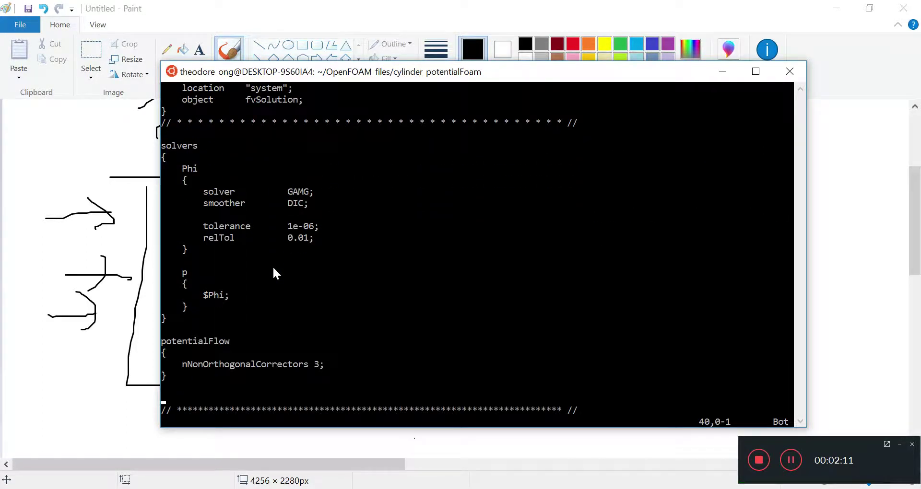
{"action": "left_click_drag", "start_coordinate": [190, 252], "coordinate": [156, 172]}
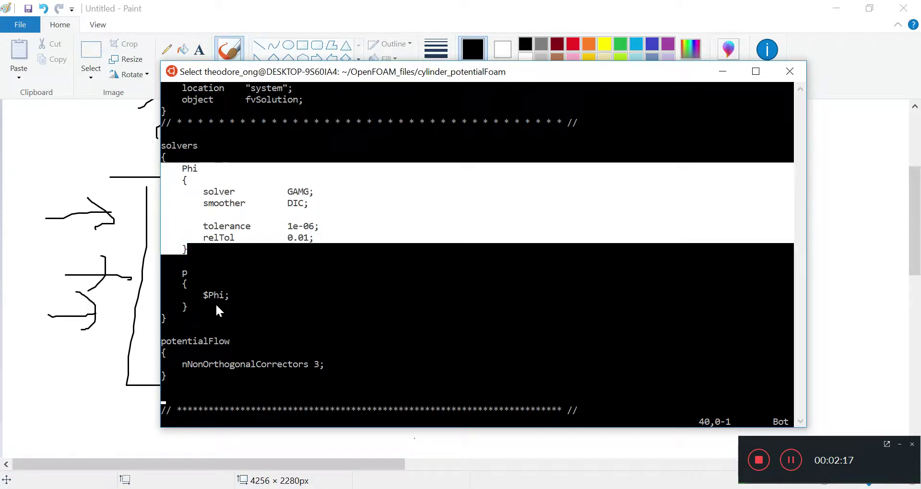
{"action": "right_click", "coordinate": [215, 303]}
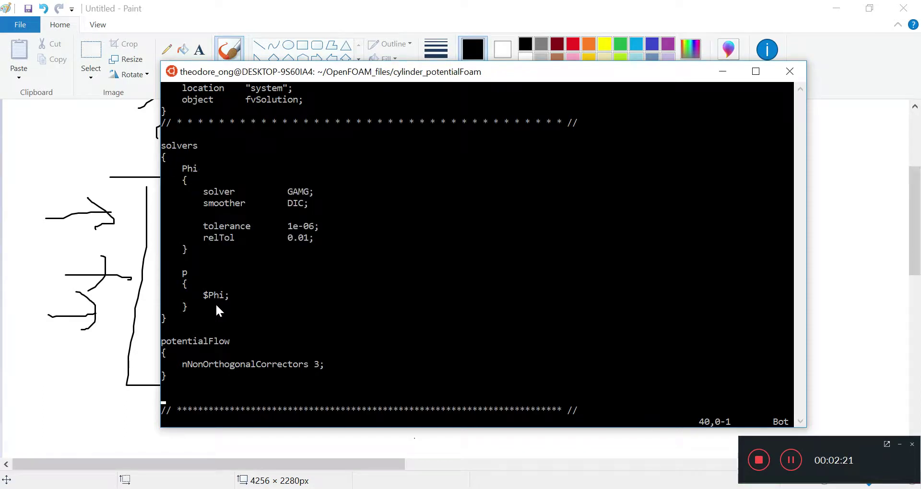
{"action": "type", "text": ":qa!"}
Quit vi, return home, and enter GitHub_software to list the repositories
{"action": "key", "text": "Return"}
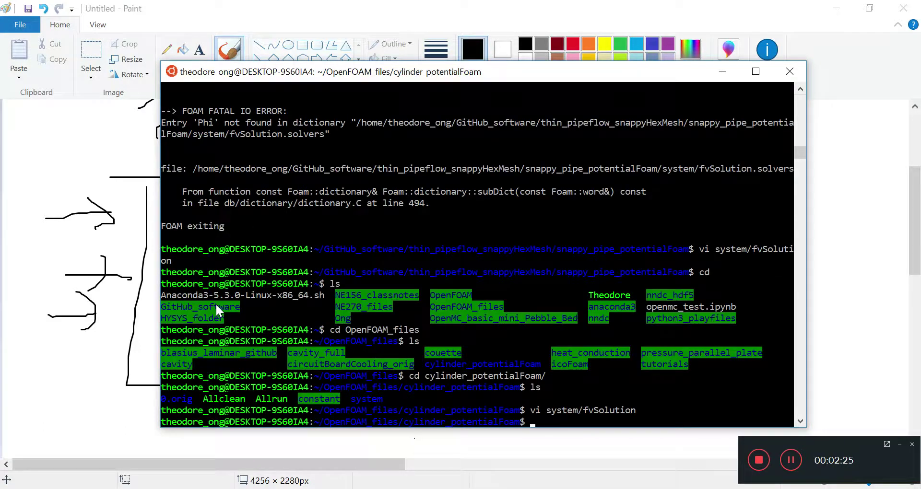
{"action": "type", "text": "cd"}
{"action": "key", "text": "Return"}
{"action": "type", "text": "ls"}
{"action": "key", "text": "Return"}
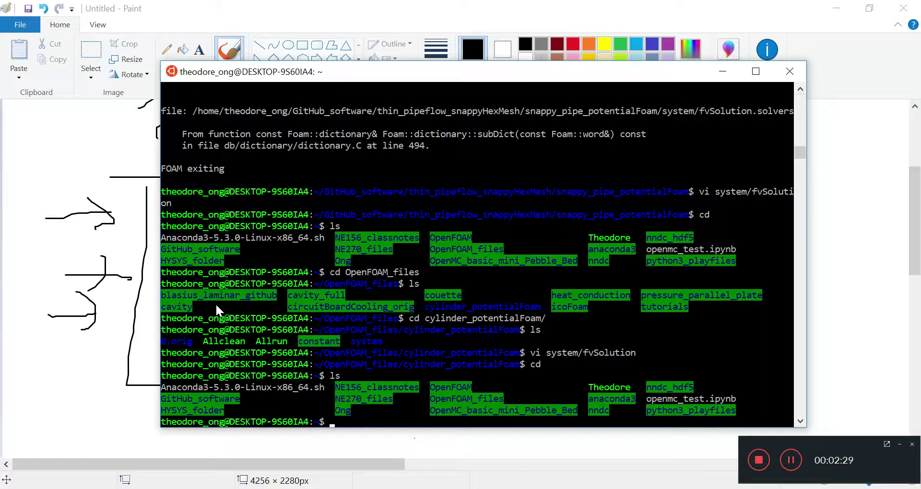
{"action": "type", "text": "cd GitHub"}
{"action": "key", "text": "Tab"}
{"action": "key", "text": "Return"}
{"action": "type", "text": "ls"}
{"action": "key", "text": "Return"}
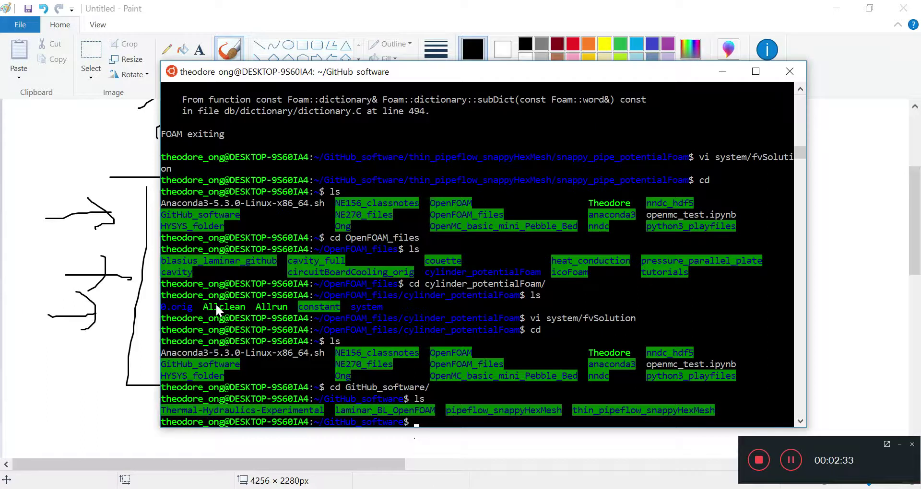
Enter thin_pipeflow_snappyHexMesh/snappy_pipe_potentialFoam and list the case contents
{"action": "type", "text": "cd thin-"}
{"action": "key", "text": "BackSpace"}
{"action": "type", "text": "_"}
{"action": "key", "text": "Tab"}
{"action": "type", "text": "s"}
{"action": "key", "text": "Tab"}
{"action": "type", "text": "_"}
{"action": "key", "text": "Tab"}
{"action": "key", "text": "Return"}
{"action": "type", "text": "ls"}
{"action": "key", "text": "Return"}
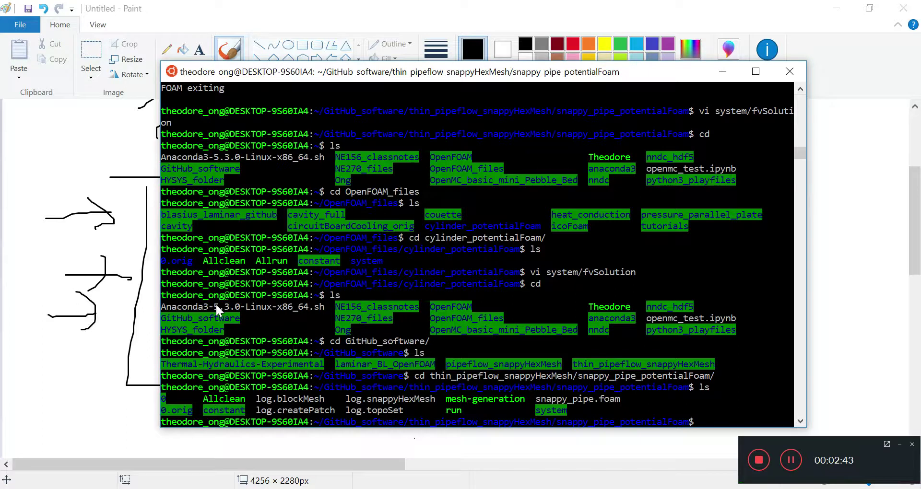
Move into the system folder and open fvSolution in vi
{"action": "type", "text": "vi sysytem/fvSol"}
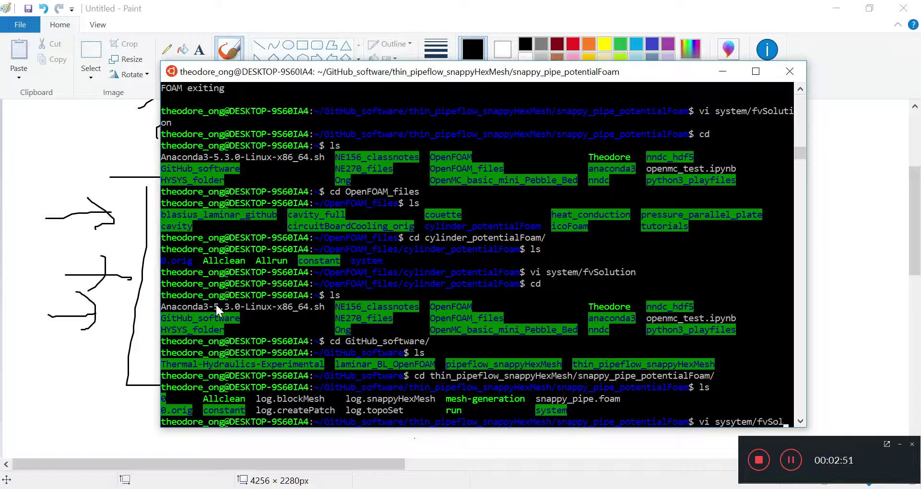
{"action": "key", "text": "BackSpace"}
{"action": "key", "text": "BackSpace"}
{"action": "type", "text": "ol"}
{"action": "key", "text": "BackSpace"}
{"action": "key", "text": "BackSpace"}
{"action": "key", "text": "BackSpace"}
{"action": "key", "text": "BackSpace"}
{"action": "key", "text": "BackSpace"}
{"action": "key", "text": "BackSpace"}
{"action": "key", "text": "BackSpace"}
{"action": "key", "text": "BackSpace"}
{"action": "key", "text": "BackSpace"}
{"action": "key", "text": "BackSpace"}
{"action": "key", "text": "BackSpace"}
{"action": "key", "text": "BackSpace"}
{"action": "key", "text": "BackSpace"}
{"action": "key", "text": "BackSpace"}
{"action": "key", "text": "BackSpace"}
{"action": "key", "text": "BackSpace"}
{"action": "type", "text": "cd system"}
{"action": "key", "text": "Return"}
{"action": "type", "text": "ls"}
{"action": "key", "text": "Return"}
{"action": "type", "text": "vi "}
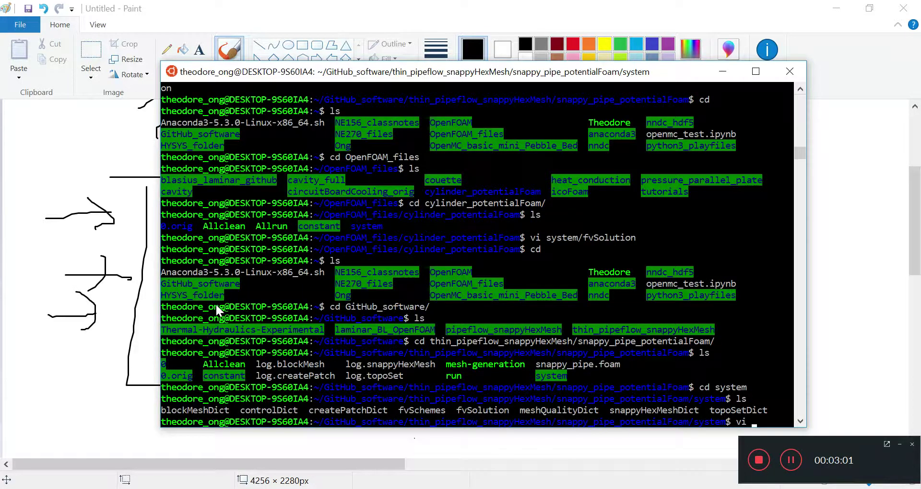
{"action": "type", "text": "fvSolution"}
{"action": "key", "text": "Return"}
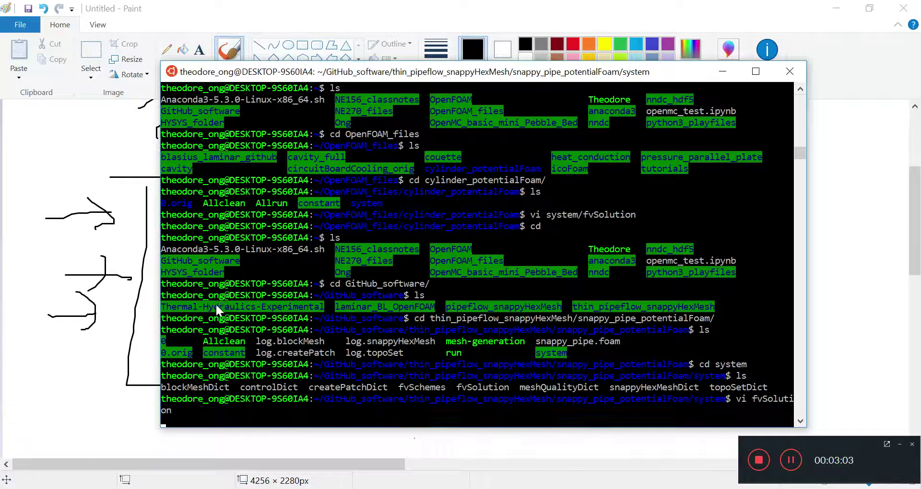
Paste the Phi GAMG solver block below the U solver in fvSolution and save with :wq
{"action": "key", "text": "Up"}
{"action": "key", "text": "Up"}
{"action": "key", "text": "Up"}
{"action": "key", "text": "Up"}
{"action": "key", "text": "Up"}
{"action": "key", "text": "Up"}
{"action": "key", "text": "Up"}
{"action": "key", "text": "Up"}
{"action": "key", "text": "Up"}
{"action": "key", "text": "Up"}
{"action": "key", "text": "Up"}
{"action": "key", "text": "Up"}
{"action": "key", "text": "Up"}
{"action": "key", "text": "Up"}
{"action": "key", "text": "Up"}
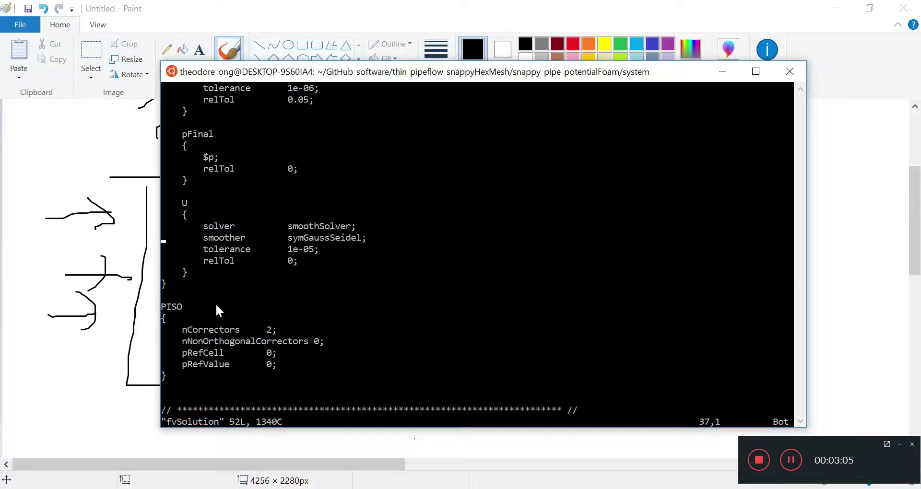
{"action": "key", "text": "Down"}
{"action": "key", "text": "Down"}
{"action": "key", "text": "Down"}
{"action": "key", "text": "Right"}
{"action": "key", "text": "Right"}
{"action": "key", "text": "Right"}
{"action": "key", "text": "Right"}
{"action": "key", "text": "a"}
{"action": "key", "text": "Return"}
{"action": "key", "text": "Return"}
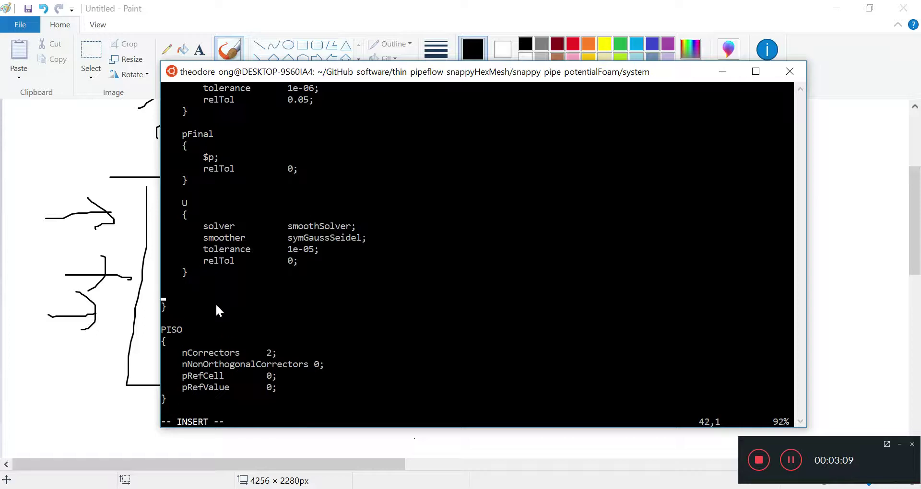
{"action": "right_click", "coordinate": [215, 303]}
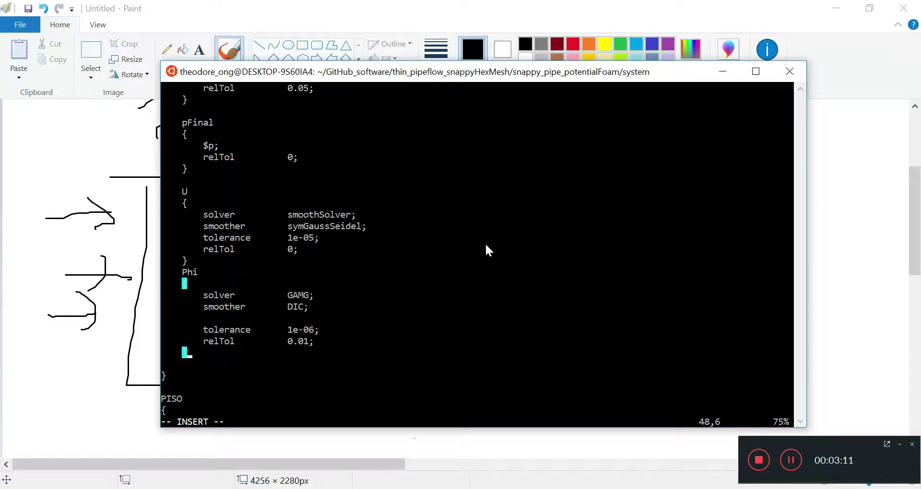
{"action": "key", "text": "Escape"}
{"action": "type", "text": ":wq"}
{"action": "key", "text": "Return"}
Return to the case folder and rerun potentialFoam
{"action": "type", "text": "cd .."}
{"action": "key", "text": "Return"}
{"action": "type", "text": "ls"}
{"action": "key", "text": "Return"}
{"action": "type", "text": "potentialFoam"}
{"action": "key", "text": "Return"}
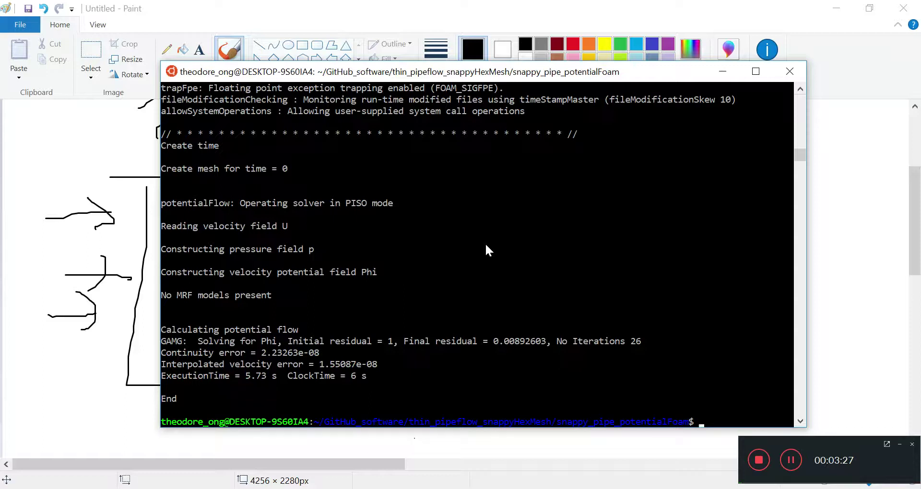
Review the output: GAMG solves Phi in 26 iterations, final residual 0.00892603
{"action": "left_click_drag", "start_coordinate": [368, 378], "coordinate": [171, 393]}
{"action": "left_click", "coordinate": [353, 284]}
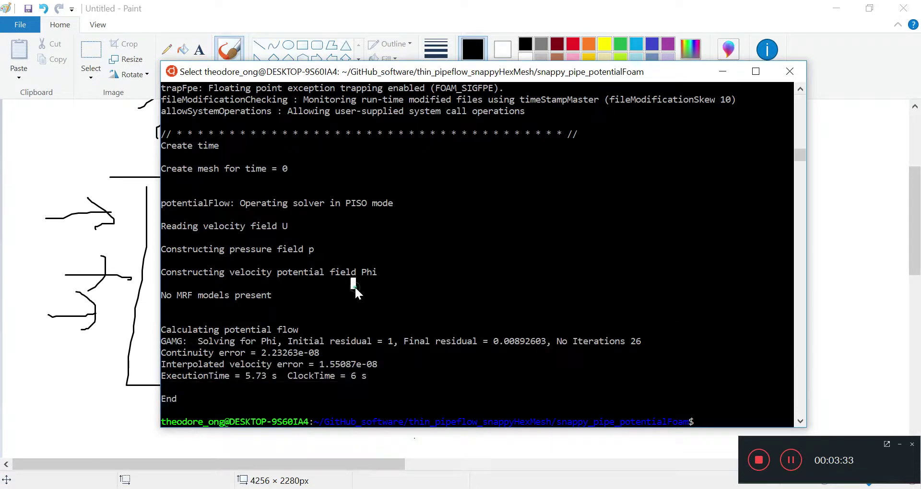
{"action": "left_click_drag", "start_coordinate": [232, 387], "coordinate": [174, 325]}
{"action": "left_click", "coordinate": [175, 324]}
{"action": "left_click_drag", "start_coordinate": [373, 374], "coordinate": [370, 299]}
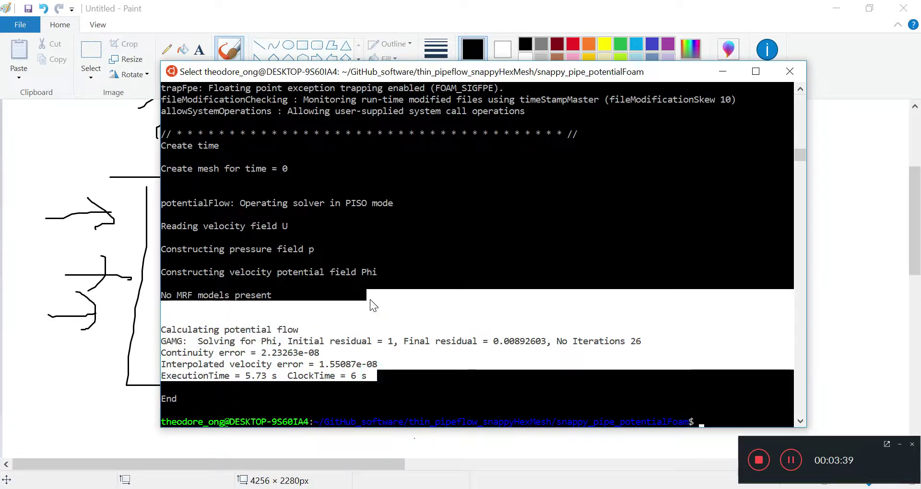
{"action": "left_click", "coordinate": [370, 300]}
{"action": "left_click_drag", "start_coordinate": [183, 327], "coordinate": [346, 389]}
{"action": "left_click", "coordinate": [346, 389]}
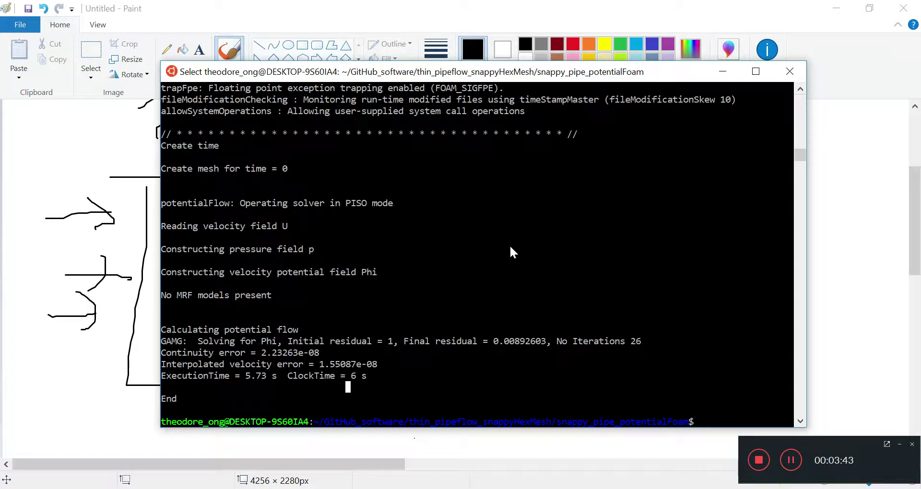
Enter the 0 folder, view the velocity vectors in the U file, and close it
{"action": "type", "text": "l"}
{"action": "key", "text": "Return"}
{"action": "type", "text": "cd 0"}
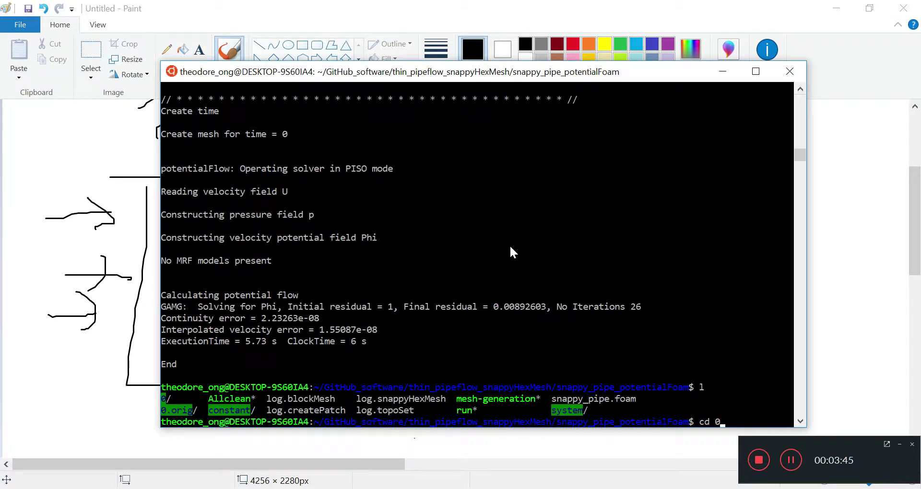
{"action": "key", "text": "Return"}
{"action": "type", "text": "ls"}
{"action": "key", "text": "Return"}
{"action": "type", "text": "vi U"}
{"action": "key", "text": "Return"}
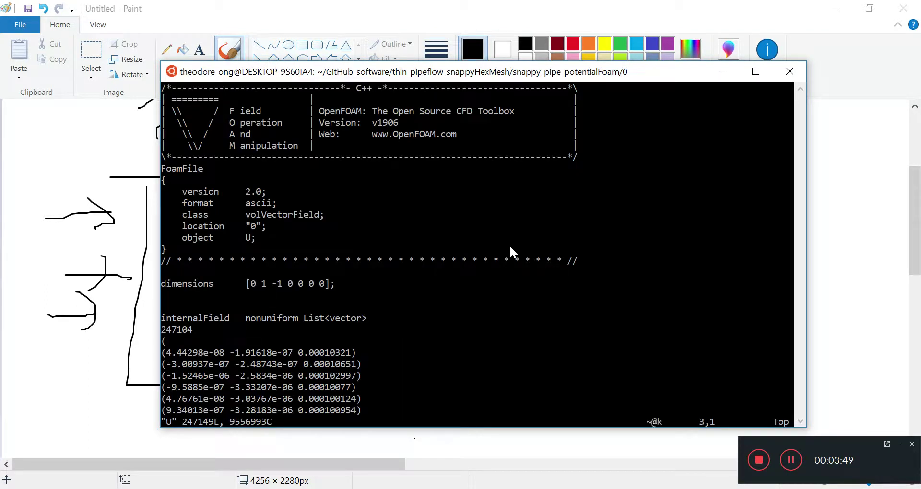
{"action": "key", "text": "Down"}
{"action": "key", "text": "Down"}
{"action": "key", "text": "Down"}
{"action": "key", "text": "Down"}
{"action": "key", "text": "Down"}
{"action": "key", "text": "Down"}
{"action": "key", "text": "Down"}
{"action": "key", "text": "Down"}
{"action": "key", "text": "Down"}
{"action": "key", "text": "Down"}
{"action": "key", "text": "Down"}
{"action": "key", "text": "Down"}
{"action": "key", "text": "Down"}
{"action": "key", "text": "Down"}
{"action": "key", "text": "Down"}
{"action": "key", "text": "Down"}
{"action": "key", "text": "Down"}
{"action": "key", "text": "Down"}
{"action": "key", "text": "Down"}
{"action": "key", "text": "Down"}
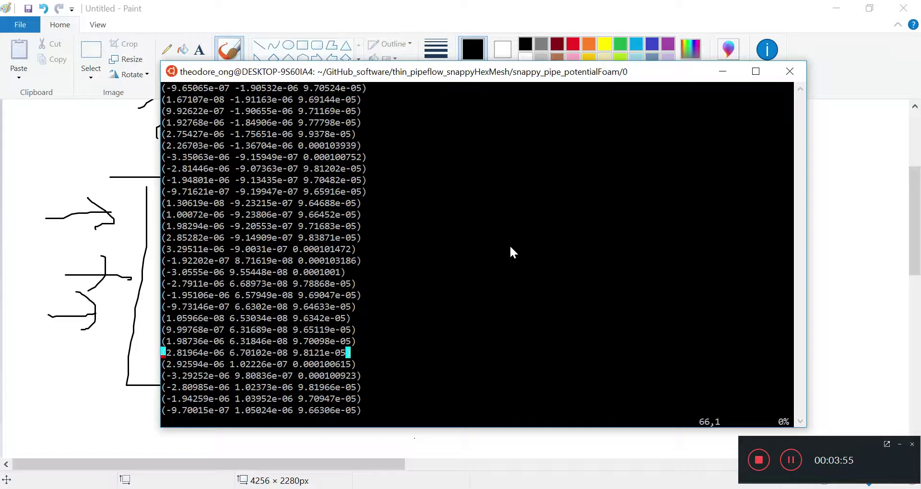
{"action": "type", "text": ":wq"}
{"action": "key", "text": "Return"}
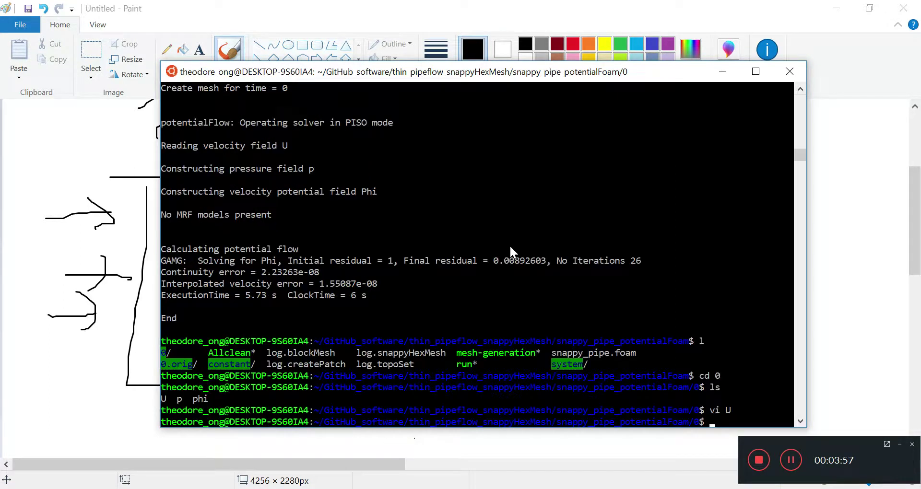
Go back to the case folder, list it, and type 'potentialFoam -writep'
{"action": "type", "text": "cd .."}
{"action": "key", "text": "Return"}
{"action": "type", "text": "ls"}
{"action": "key", "text": "Return"}
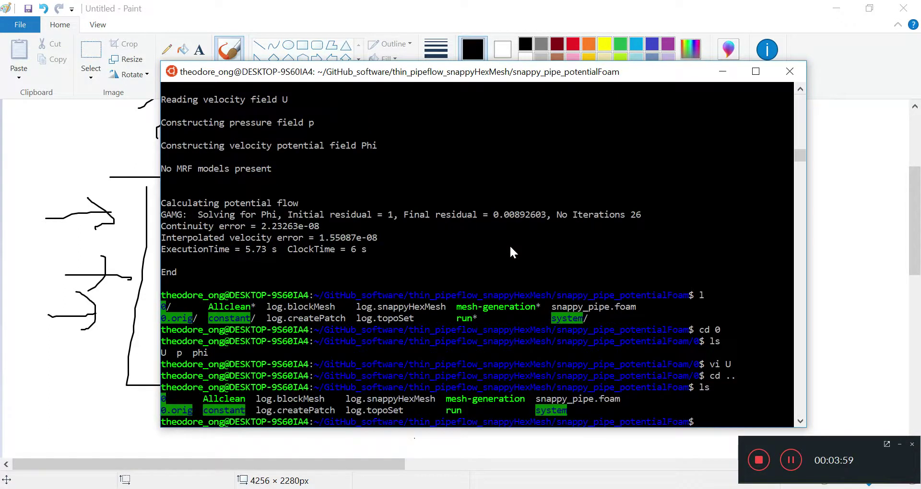
{"action": "type", "text": "potentialFoam -writep"}
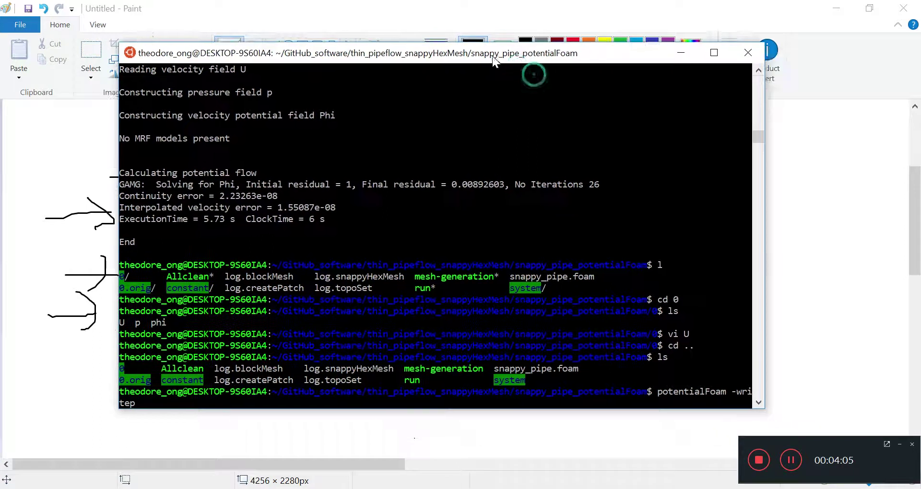
Run potentialFoam -writep and highlight the missing div(div(phi,U)) divSchemes error
{"action": "left_click_drag", "start_coordinate": [537, 77], "coordinate": [496, 58]}
{"action": "key", "text": "Return"}
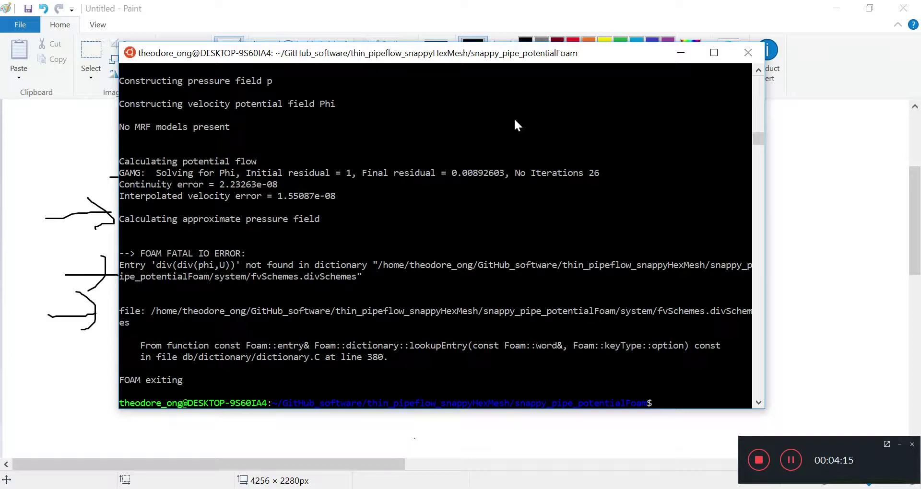
{"action": "left_click_drag", "start_coordinate": [122, 264], "coordinate": [383, 269]}
{"action": "left_click", "coordinate": [352, 274]}
{"action": "left_click", "coordinate": [301, 278]}
{"action": "double_click", "coordinate": [321, 277]}
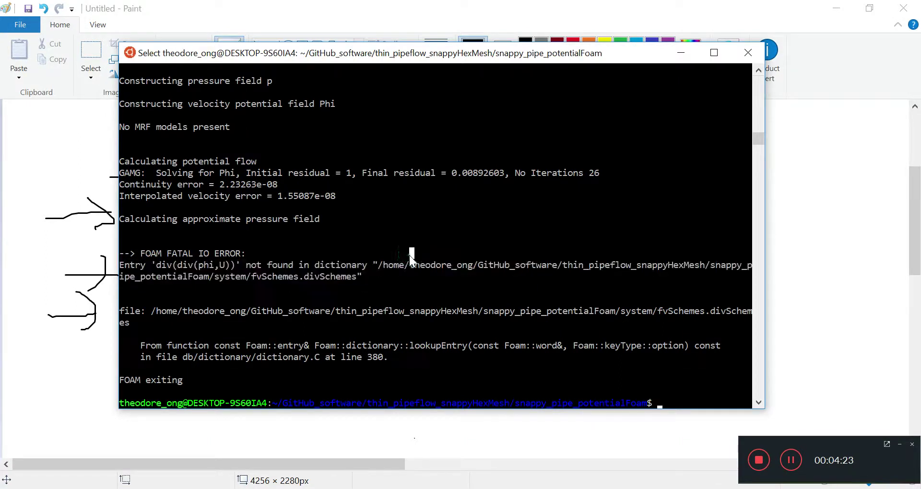
Inspect the divSchemes default and div(phi,U) Gauss linear entries in system/fvSchemes, then quit
{"action": "type", "text": "vi system"}
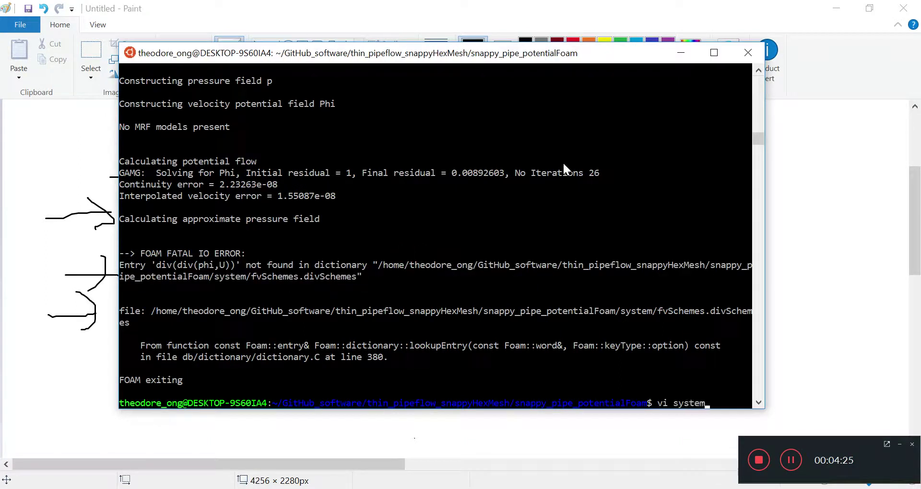
{"action": "type", "text": "/fvSchemes"}
{"action": "key", "text": "Return"}
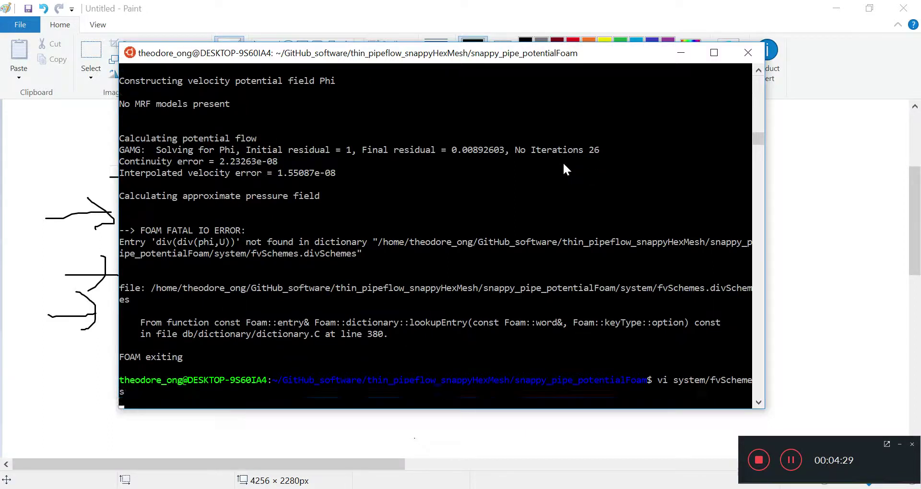
{"action": "key", "text": "Down"}
{"action": "key", "text": "Down"}
{"action": "key", "text": "Down"}
{"action": "key", "text": "Down"}
{"action": "key", "text": "Down"}
{"action": "key", "text": "Down"}
{"action": "key", "text": "Down"}
{"action": "key", "text": "Down"}
{"action": "key", "text": "Down"}
{"action": "key", "text": "Down"}
{"action": "key", "text": "Down"}
{"action": "key", "text": "Down"}
{"action": "key", "text": "Down"}
{"action": "key", "text": "Down"}
{"action": "key", "text": "Down"}
{"action": "key", "text": "Down"}
{"action": "key", "text": "Down"}
{"action": "key", "text": "Down"}
{"action": "key", "text": "Down"}
{"action": "key", "text": "Down"}
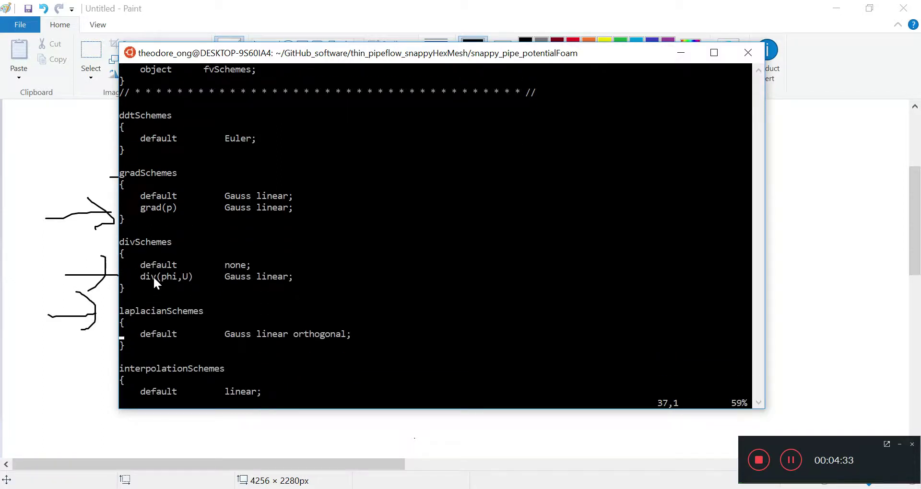
{"action": "left_click", "coordinate": [148, 263]}
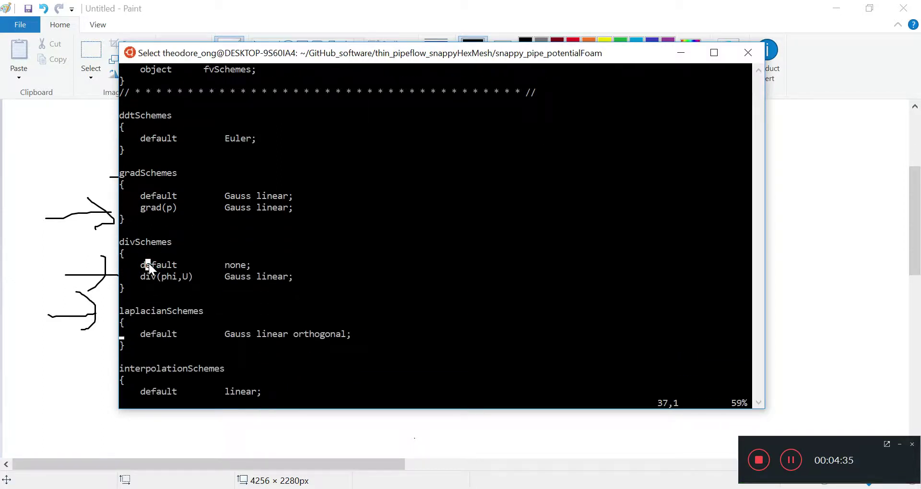
{"action": "left_click_drag", "start_coordinate": [136, 277], "coordinate": [293, 280]}
{"action": "left_click", "coordinate": [387, 255]}
{"action": "key", "text": "Escape"}
{"action": "type", "text": ":qa"}
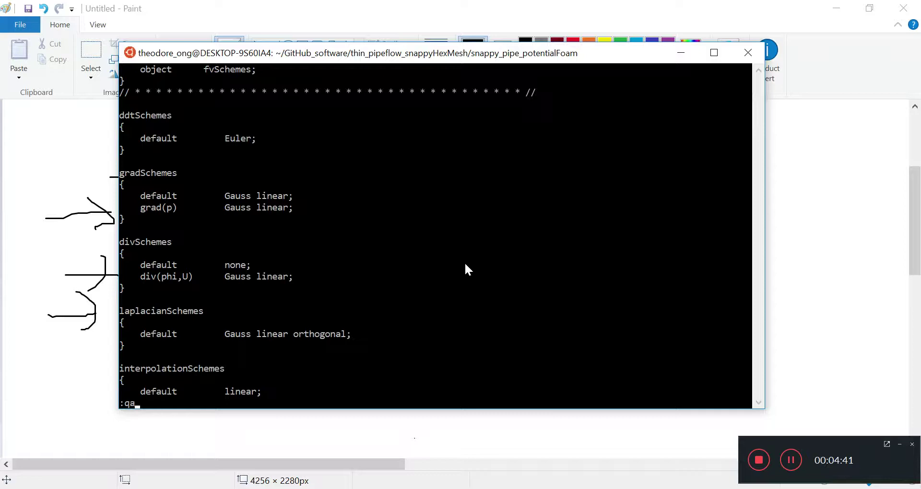
{"action": "key", "text": "Return"}
Scroll back through the failed run's output to find the earlier case-folder path
{"action": "scroll", "coordinate": [484, 268], "scroll_direction": "up", "scroll_amount": 15}
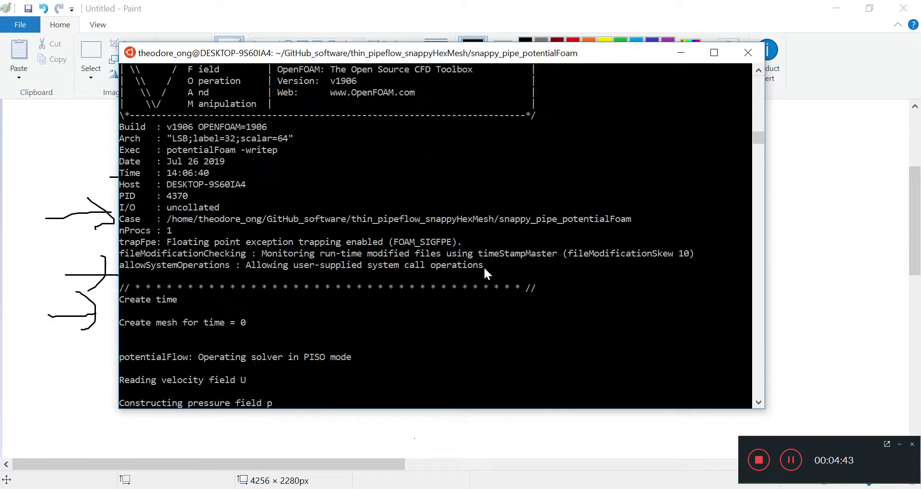
{"action": "scroll", "coordinate": [484, 266], "scroll_direction": "up", "scroll_amount": 10}
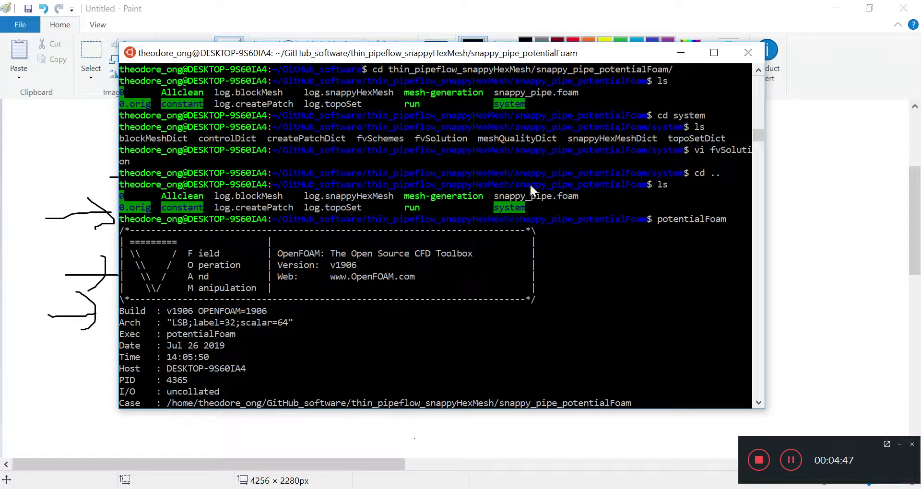
{"action": "scroll", "coordinate": [518, 224], "scroll_direction": "up", "scroll_amount": 5}
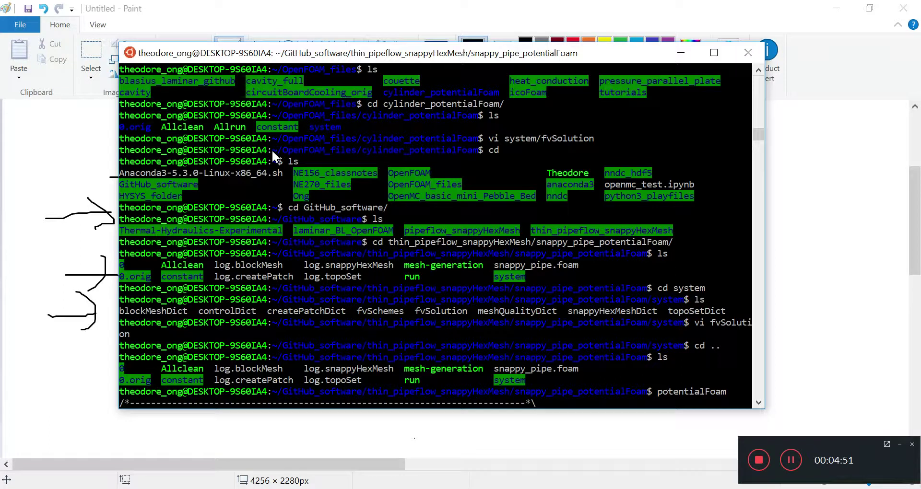
{"action": "left_click_drag", "start_coordinate": [271, 149], "coordinate": [477, 152]}
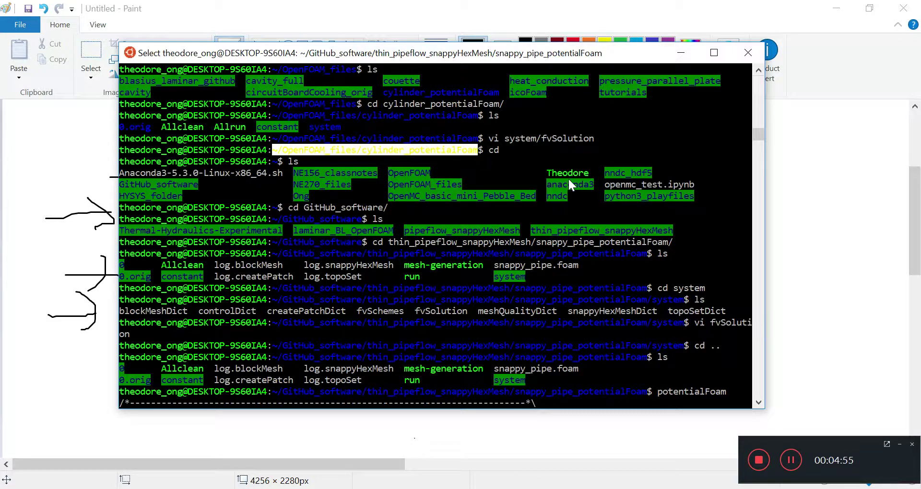
{"action": "key", "text": "Return"}
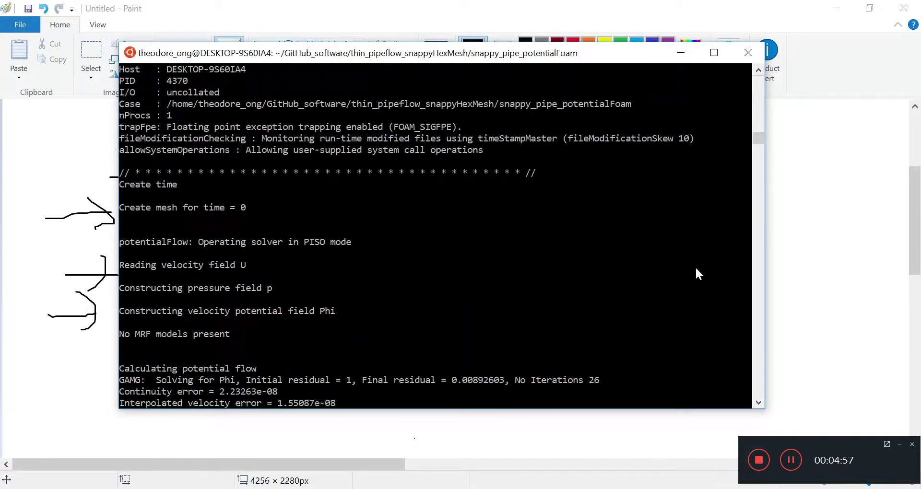
Move into ~/OpenFOAM_files/cylinder_potentialFoam and list the tutorial case's files
{"action": "type", "text": "~/OpenFOAM_files/cylinder_potentialFoam"}
{"action": "key", "text": "Return"}
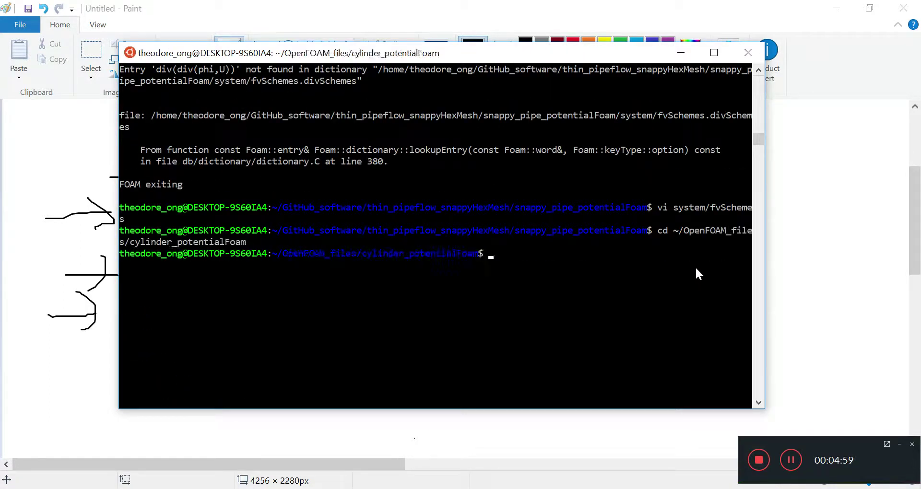
{"action": "type", "text": "ls"}
{"action": "key", "text": "Return"}
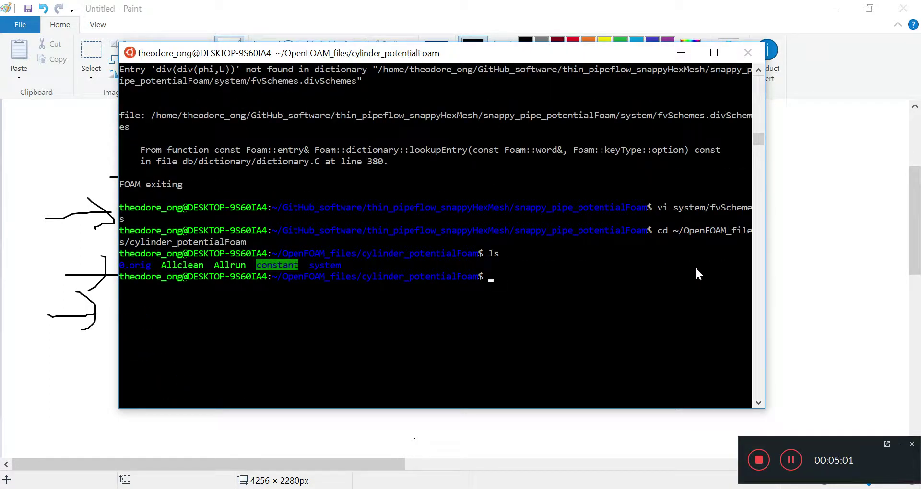
{"action": "type", "text": "cd sytem"}
{"action": "key", "text": "BackSpace"}
{"action": "key", "text": "BackSpace"}
{"action": "type", "text": "sy"}
{"action": "key", "text": "BackSpace"}
{"action": "key", "text": "BackSpace"}
{"action": "key", "text": "BackSpace"}
{"action": "type", "text": "sytem"}
{"action": "key", "text": "Return"}
{"action": "type", "text": "ls"}
{"action": "key", "text": "Return"}
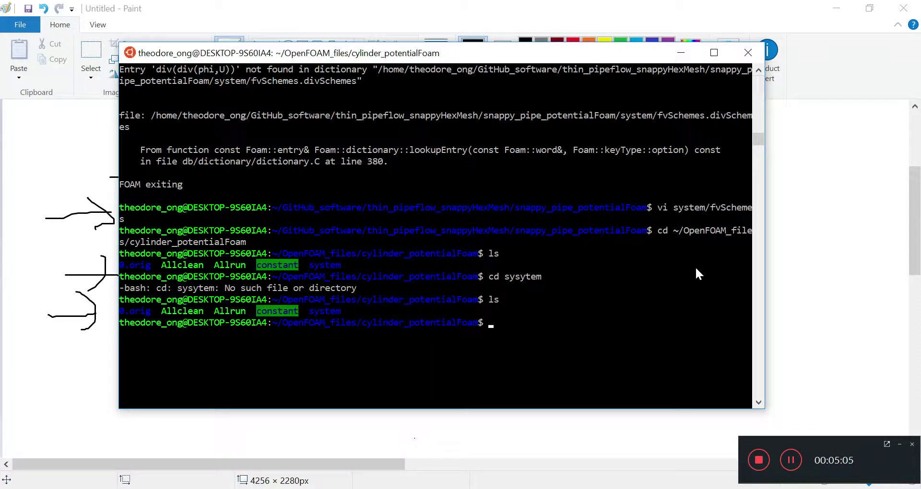
Copy the 'div(div(phi,U)) Gauss linear' line from the cylinder case's system/fvSchemes, then quit vi
{"action": "type", "text": "vi system/"}
{"action": "type", "text": "fvSchemes"}
{"action": "key", "text": "Return"}
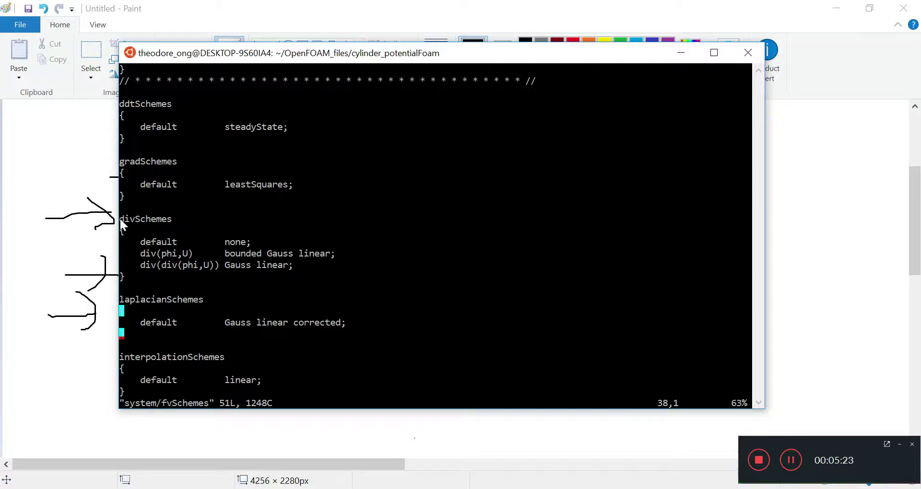
{"action": "left_click_drag", "start_coordinate": [120, 217], "coordinate": [199, 275]}
{"action": "left_click", "coordinate": [199, 274]}
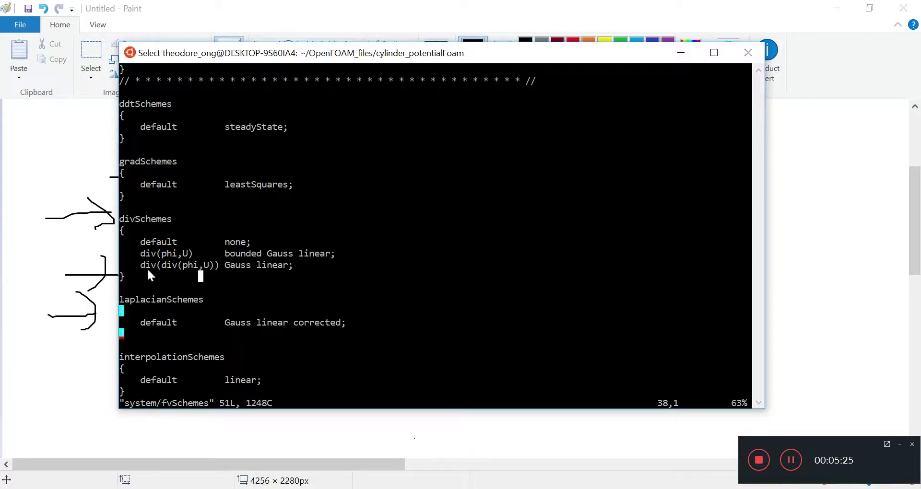
{"action": "left_click_drag", "start_coordinate": [142, 265], "coordinate": [266, 260]}
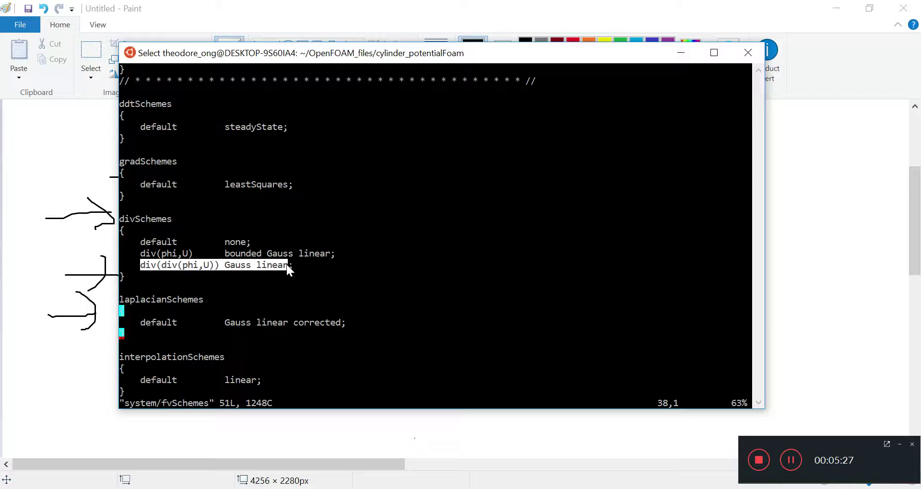
{"action": "right_click", "coordinate": [403, 367]}
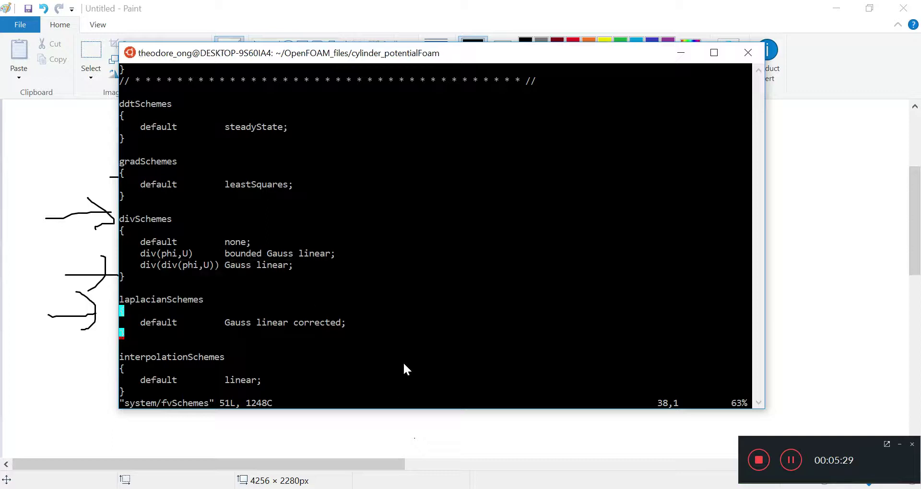
{"action": "left_click_drag", "start_coordinate": [144, 255], "coordinate": [298, 264]}
{"action": "left_click", "coordinate": [408, 227]}
{"action": "key", "text": "Escape"}
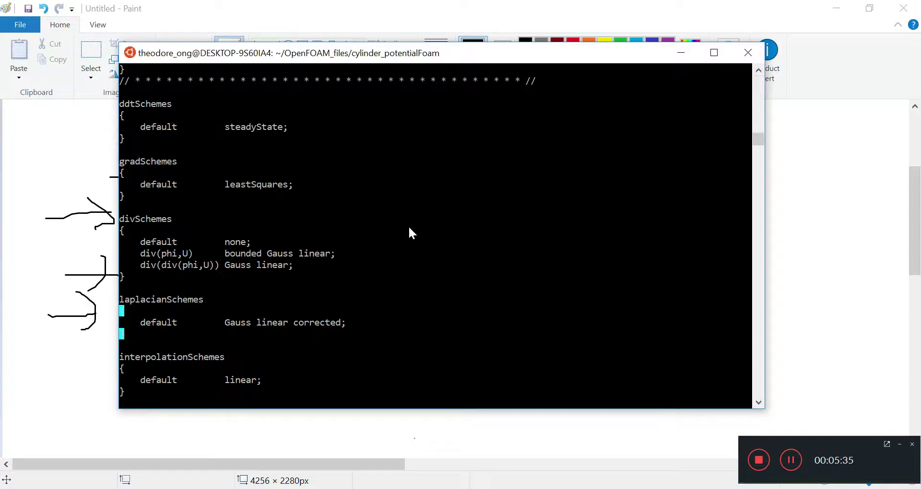
{"action": "type", "text": ":q"}
{"action": "key", "text": "Return"}
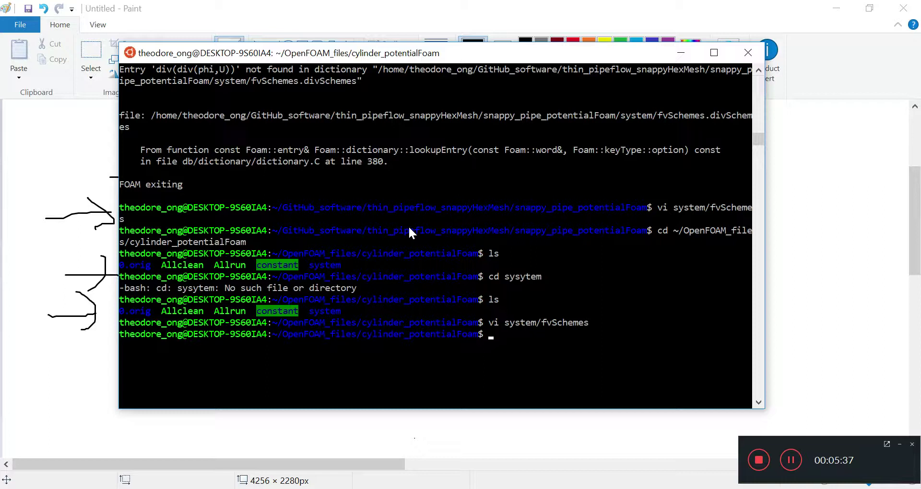
Go to the ~/GitHub_software folder and list its contents
{"action": "type", "text": "cd ~Gith"}
{"action": "key", "text": "BackSpace"}
{"action": "type", "text": "Hub_software"}
{"action": "key", "text": "Return"}
{"action": "type", "text": "l"}
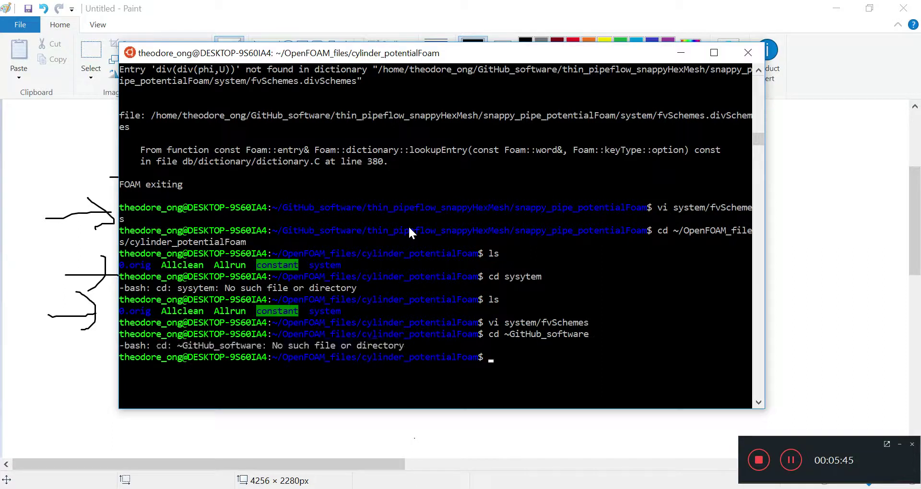
{"action": "type", "text": "s"}
{"action": "key", "text": "Return"}
{"action": "key", "text": "Up"}
{"action": "key", "text": "Up"}
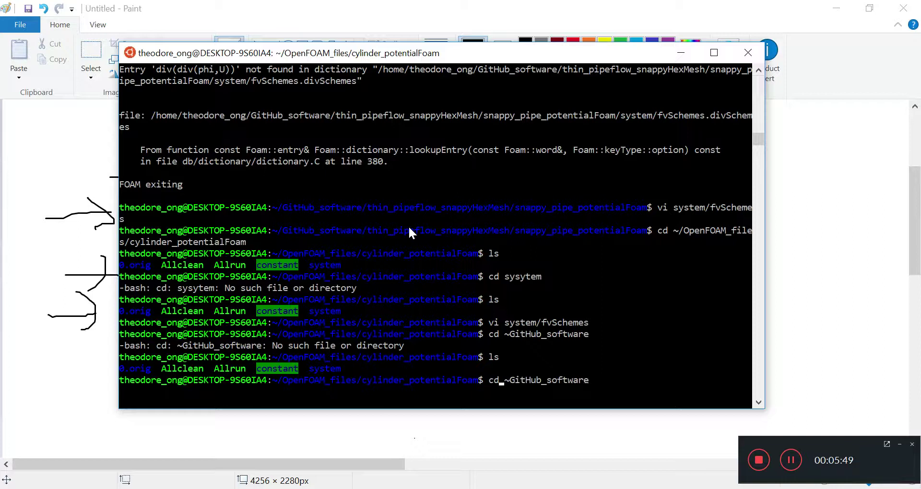
{"action": "key", "text": "Right"}
{"action": "key", "text": "Right"}
{"action": "type", "text": "/"}
{"action": "key", "text": "Return"}
{"action": "type", "text": "ls"}
{"action": "key", "text": "Return"}
Enter thin_pipeflow_snappyHexMesh/snappy_pipe/snappy_pipe_potentialFoam and list the pipe case's files
{"action": "type", "text": "cd th"}
{"action": "key", "text": "Tab"}
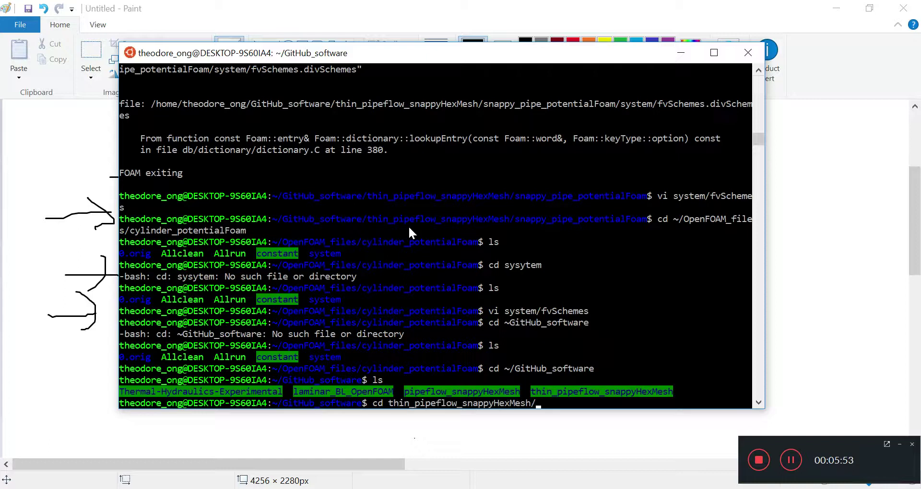
{"action": "type", "text": "s"}
{"action": "key", "text": "Tab"}
{"action": "type", "text": "_p"}
{"action": "key", "text": "Tab"}
{"action": "key", "text": "Return"}
{"action": "type", "text": "ls"}
{"action": "key", "text": "Return"}
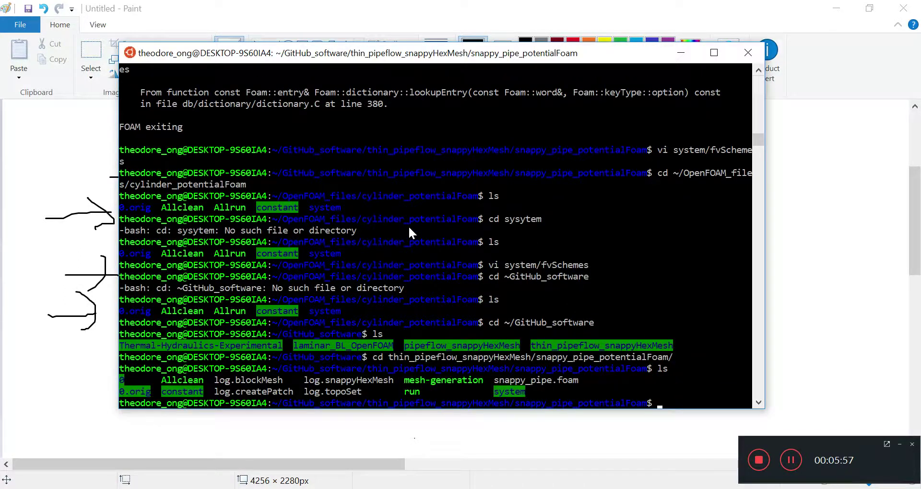
Paste 'div(div(phi,U)) Gauss linear;' into the pipe case's fvSchemes divSchemes and save with :wq
{"action": "type", "text": "vi system/fvSchemes"}
{"action": "key", "text": "Return"}
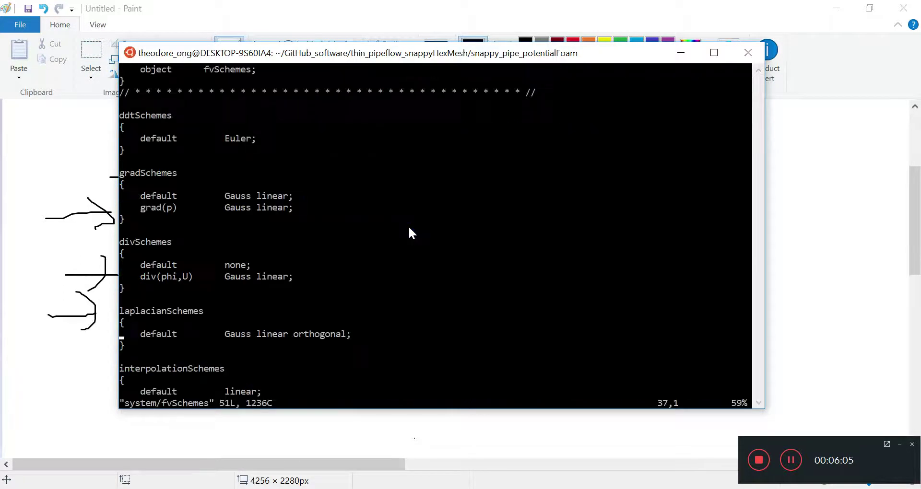
{"action": "key", "text": "Up"}
{"action": "key", "text": "Up"}
{"action": "key", "text": "Up"}
{"action": "key", "text": "Up"}
{"action": "key", "text": "i"}
{"action": "key", "text": "Return"}
{"action": "key", "text": "Up"}
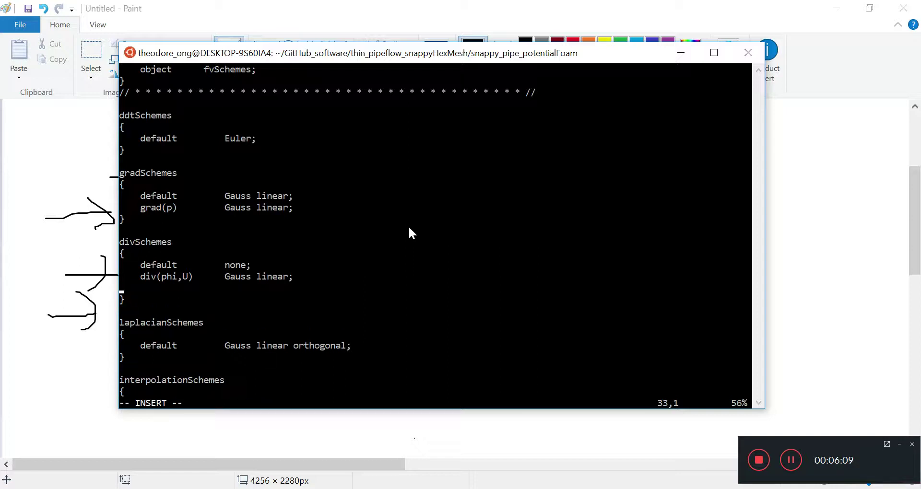
{"action": "right_click", "coordinate": [409, 228]}
{"action": "key", "text": "Left"}
{"action": "key", "text": "Left"}
{"action": "key", "text": "Left"}
{"action": "key", "text": "Left"}
{"action": "key", "text": "Left"}
{"action": "key", "text": "Left"}
{"action": "key", "text": "Left"}
{"action": "key", "text": "Left"}
{"action": "key", "text": "Left"}
{"action": "key", "text": "Left"}
{"action": "key", "text": "Left"}
{"action": "key", "text": "Left"}
{"action": "key", "text": "Left"}
{"action": "key", "text": "Left"}
{"action": "key", "text": "Left"}
{"action": "key", "text": "Left"}
{"action": "key", "text": "Left"}
{"action": "key", "text": "Left"}
{"action": "key", "text": "Left"}
{"action": "key", "text": "Left"}
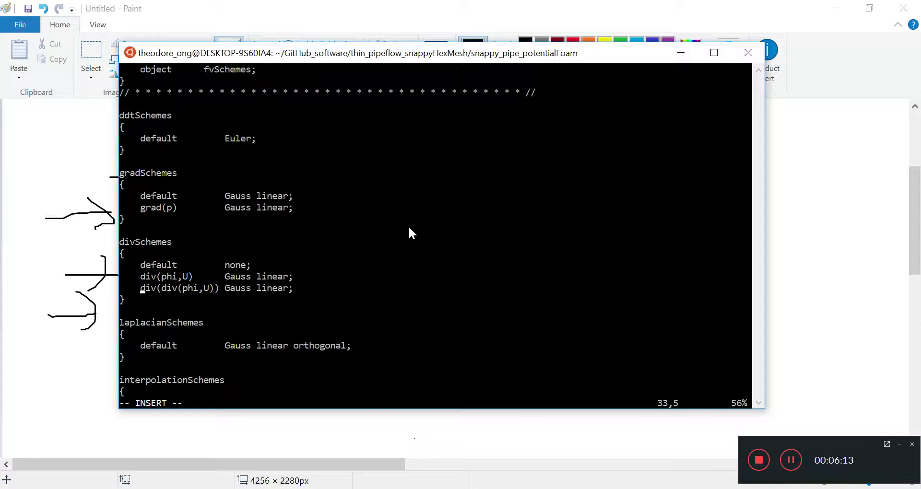
{"action": "key", "text": "Escape"}
{"action": "type", "text": ":wq"}
{"action": "key", "text": "Return"}
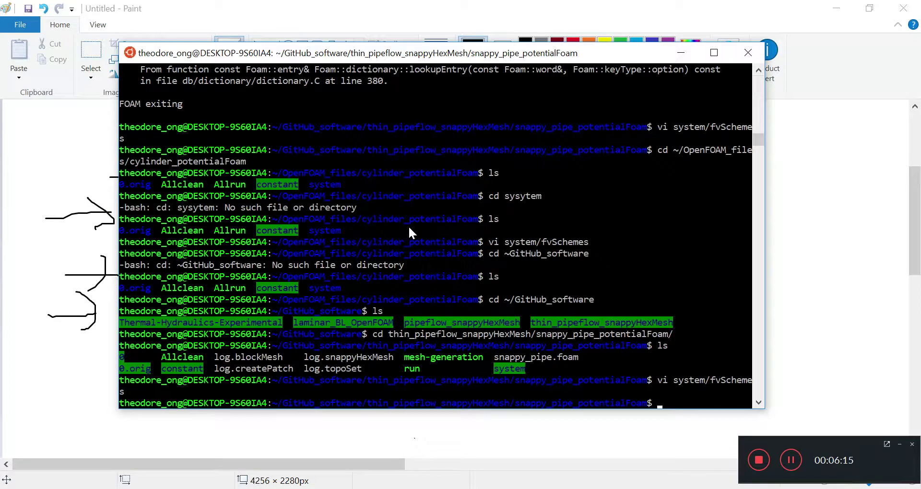
Clear the recalled command and start typing 'potentialFoam -' at the prompt
{"action": "key", "text": "Up"}
{"action": "key", "text": "Up"}
{"action": "key", "text": "Up"}
{"action": "key", "text": "Down"}
{"action": "key", "text": "Up"}
{"action": "key", "text": "Up"}
{"action": "key", "text": "Up"}
{"action": "key", "text": "Down"}
{"action": "key", "text": "Down"}
{"action": "key", "text": "Down"}
{"action": "key", "text": "BackSpace"}
{"action": "key", "text": "BackSpace"}
{"action": "type", "text": "potentialFoam "}
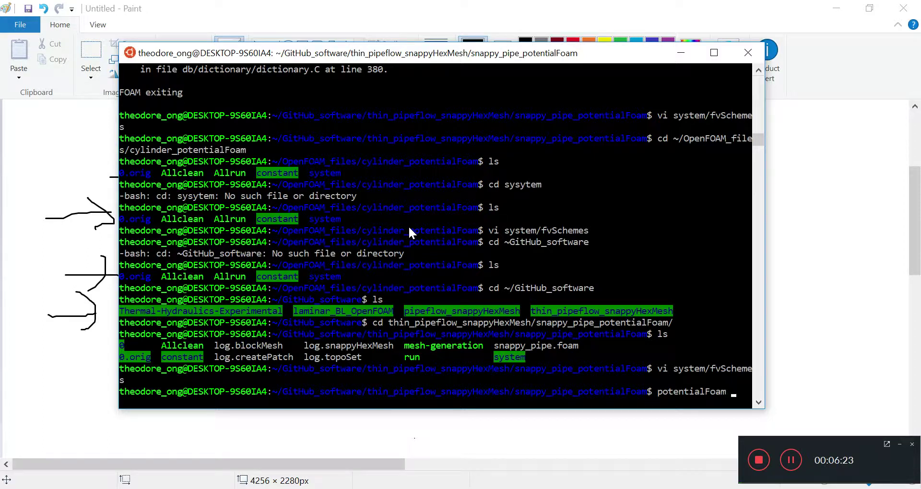
{"action": "type", "text": "-"}
Run potentialFoam -writep on the pipe case and list the case files after it ends
{"action": "type", "text": "writep"}
{"action": "key", "text": "Return"}
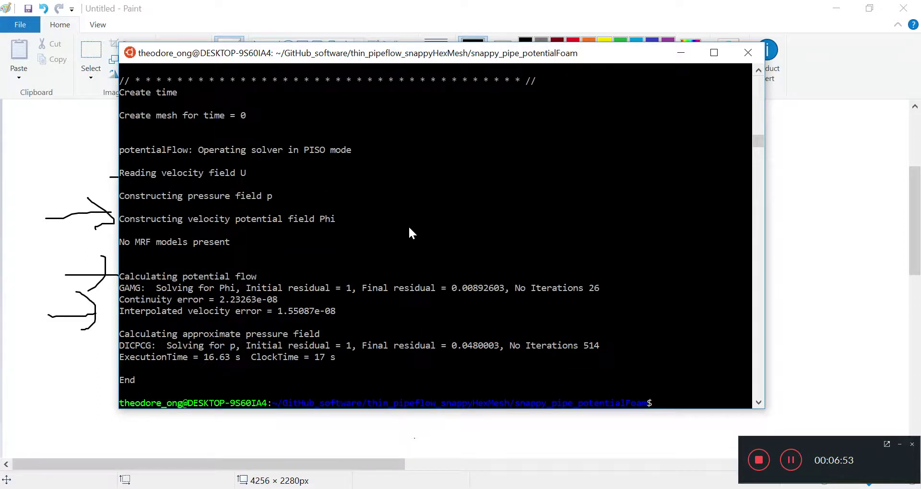
{"action": "left_click", "coordinate": [320, 390]}
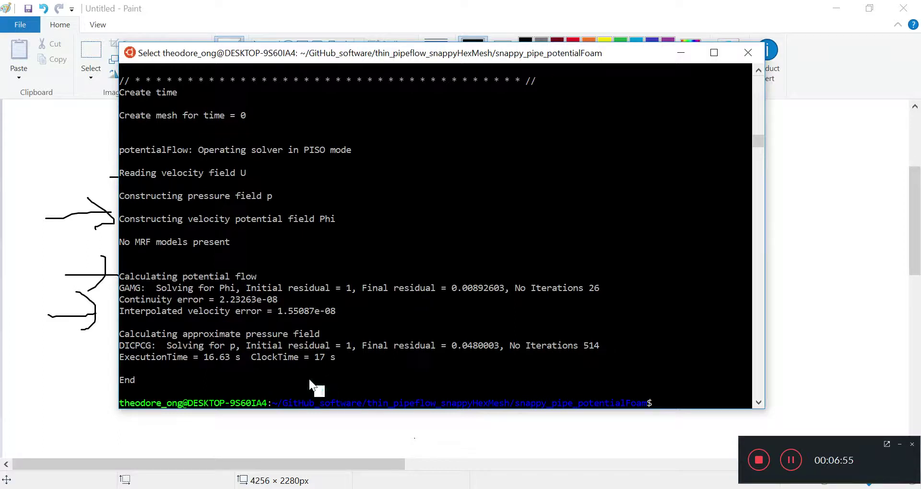
{"action": "left_click_drag", "start_coordinate": [293, 381], "coordinate": [158, 280]}
{"action": "left_click", "coordinate": [221, 334]}
{"action": "type", "text": "ls"}
{"action": "key", "text": "Return"}
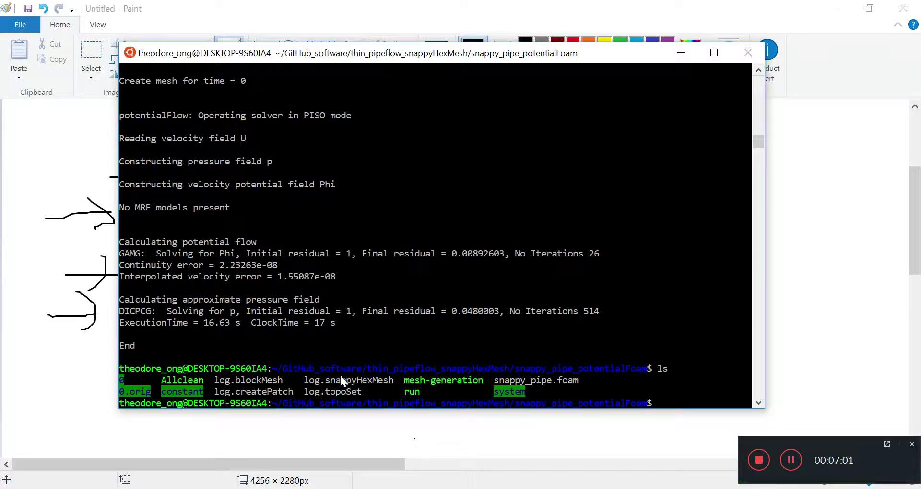
Open the Flow around a cylinder guide page and highlight the non-orthogonal correction paragraph
{"action": "left_click", "coordinate": [189, 437]}
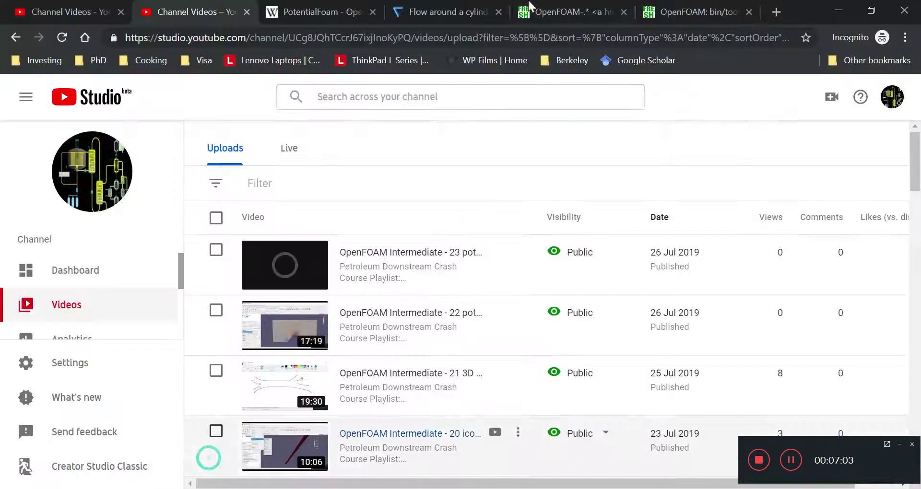
{"action": "left_click", "coordinate": [470, 7]}
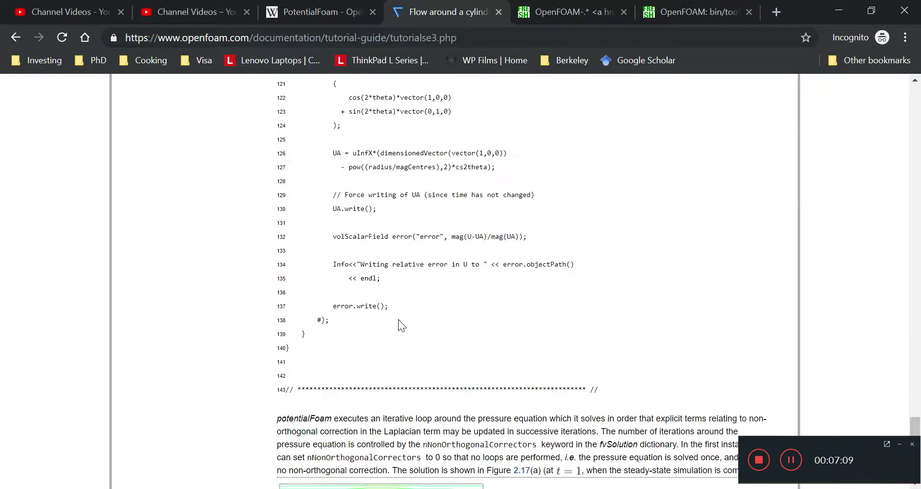
{"action": "scroll", "coordinate": [402, 326], "scroll_direction": "up", "scroll_amount": 4}
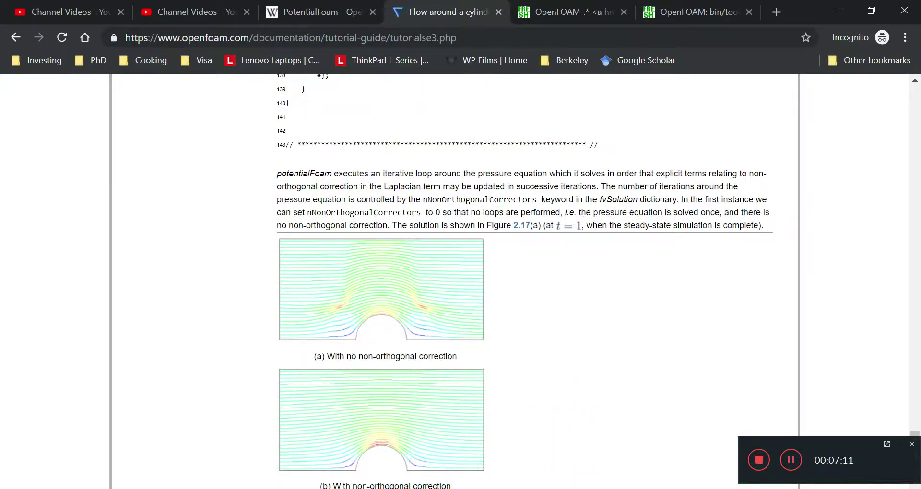
{"action": "left_click_drag", "start_coordinate": [281, 173], "coordinate": [524, 294]}
{"action": "left_click", "coordinate": [554, 304]}
Point out Figure 2.17's sub-figures (a) and (c) with their captions
{"action": "scroll", "coordinate": [568, 281], "scroll_direction": "down", "scroll_amount": 2}
{"action": "triple_click", "coordinate": [510, 160]}
{"action": "left_click", "coordinate": [252, 160]}
{"action": "left_click_drag", "start_coordinate": [226, 169], "coordinate": [519, 172]}
{"action": "left_click", "coordinate": [520, 172]}
{"action": "scroll", "coordinate": [532, 261], "scroll_direction": "down", "scroll_amount": 1}
{"action": "scroll", "coordinate": [527, 259], "scroll_direction": "down", "scroll_amount": 1}
{"action": "triple_click", "coordinate": [519, 326]}
{"action": "left_click", "coordinate": [187, 321]}
Compare figure (a) without correction, figure (b), and analytical figure (c), then return to the terminal
{"action": "scroll", "coordinate": [198, 338], "scroll_direction": "up", "scroll_amount": 2}
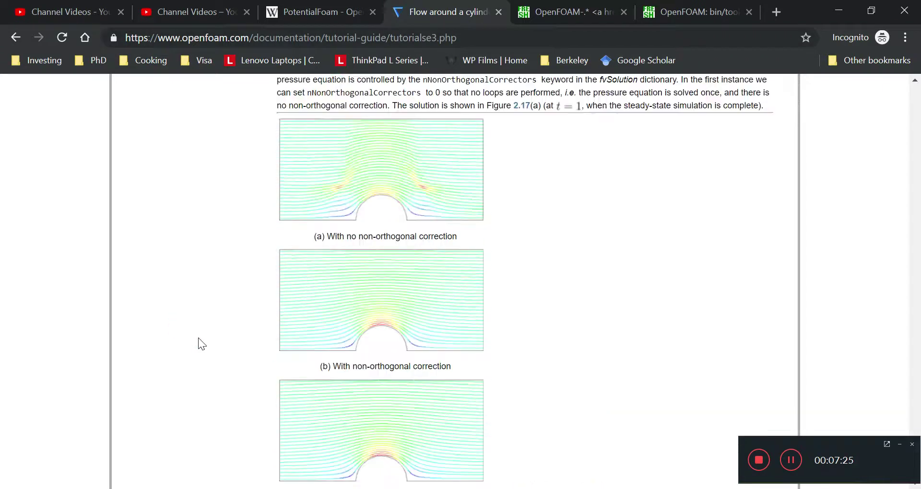
{"action": "scroll", "coordinate": [197, 338], "scroll_direction": "up", "scroll_amount": 2}
{"action": "left_click_drag", "start_coordinate": [262, 307], "coordinate": [506, 320]}
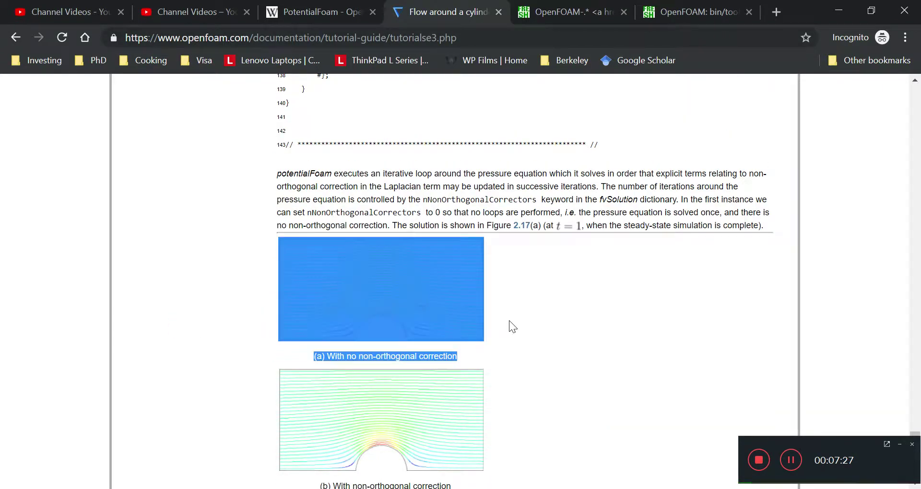
{"action": "left_click", "coordinate": [508, 320]}
{"action": "left_click_drag", "start_coordinate": [500, 351], "coordinate": [270, 283]}
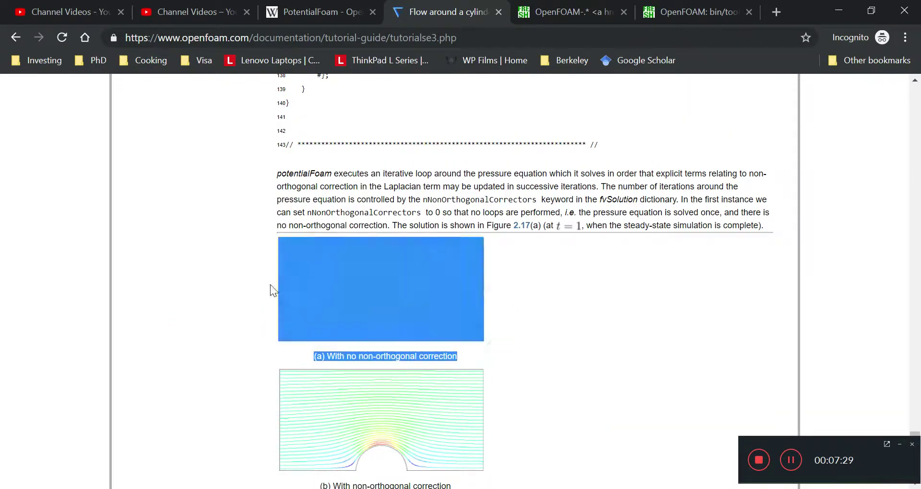
{"action": "left_click", "coordinate": [207, 303]}
{"action": "scroll", "coordinate": [215, 304], "scroll_direction": "down", "scroll_amount": 2}
{"action": "scroll", "coordinate": [487, 206], "scroll_direction": "down", "scroll_amount": 2}
{"action": "scroll", "coordinate": [494, 209], "scroll_direction": "down", "scroll_amount": 1}
{"action": "left_click_drag", "start_coordinate": [501, 243], "coordinate": [269, 192]}
{"action": "left_click", "coordinate": [243, 222]}
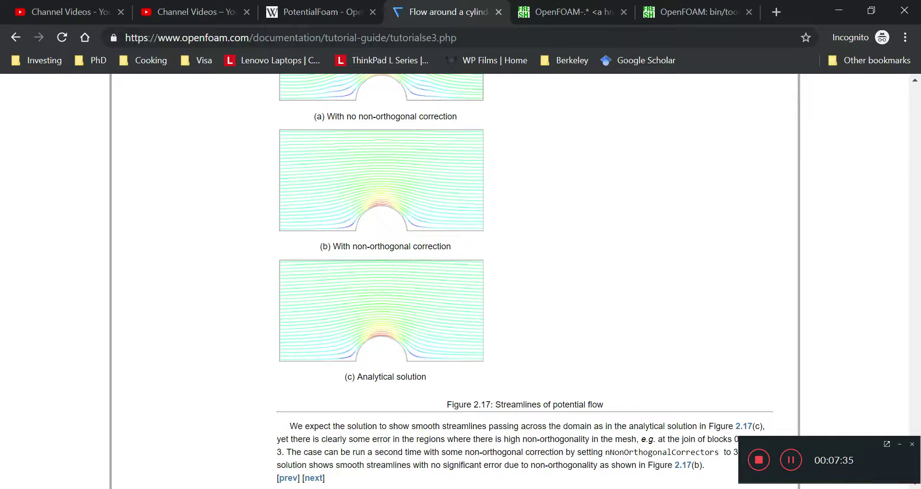
{"action": "left_click_drag", "start_coordinate": [423, 367], "coordinate": [236, 327]}
{"action": "left_click", "coordinate": [236, 327]}
{"action": "key", "text": "alt+Tab"}
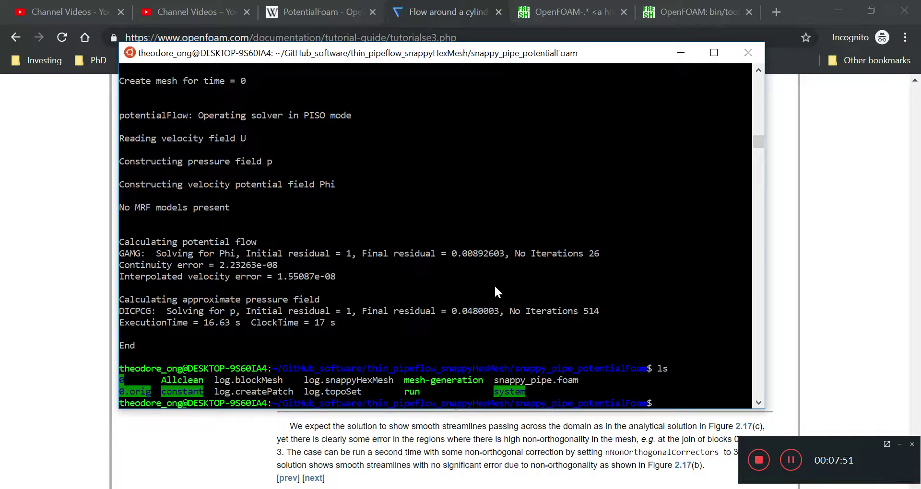
Copy the cylinder case path from the output, cd into cylinder_potentialFoam, and list its files
{"action": "scroll", "coordinate": [494, 284], "scroll_direction": "up", "scroll_amount": 15}
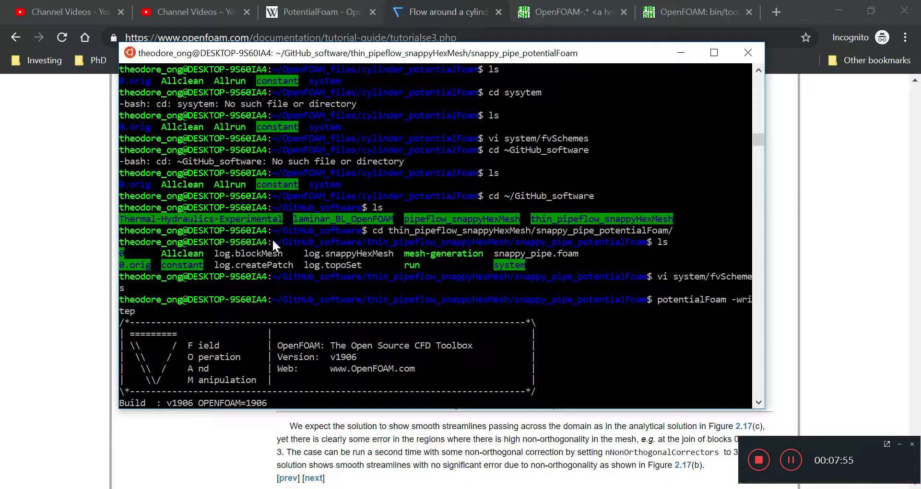
{"action": "left_click_drag", "start_coordinate": [272, 240], "coordinate": [383, 239]}
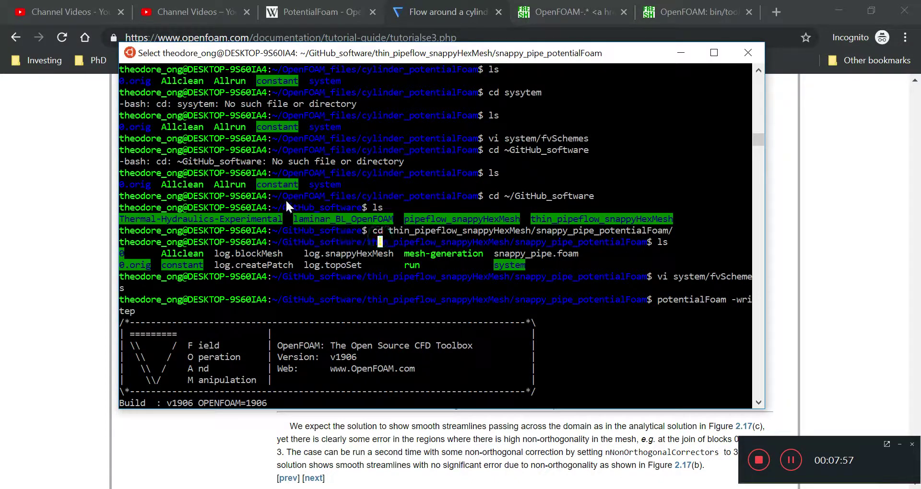
{"action": "left_click_drag", "start_coordinate": [277, 196], "coordinate": [390, 202]}
{"action": "key", "text": "Return"}
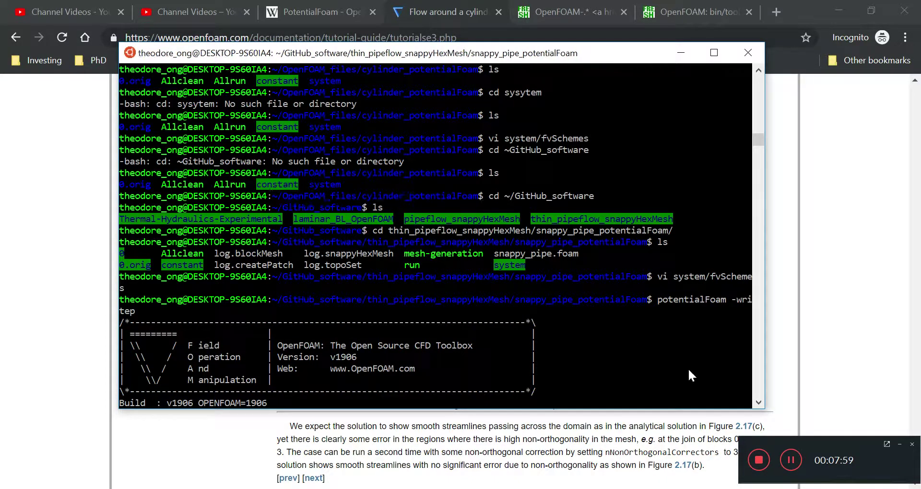
{"action": "type", "text": "cd"}
{"action": "right_click", "coordinate": [697, 369]}
{"action": "key", "text": "Return"}
{"action": "type", "text": "ls"}
{"action": "key", "text": "Return"}
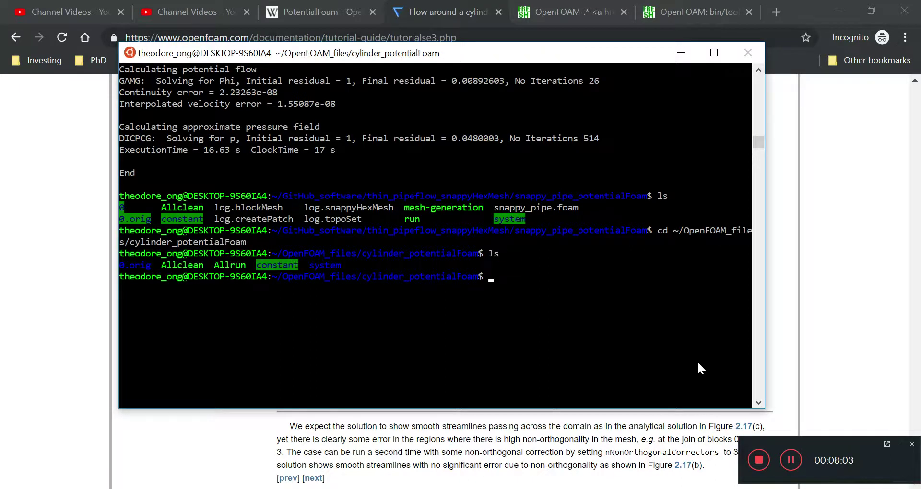
Copy the potentialFlow block from system/fvSolution, then quit vi unchanged with :qa!
{"action": "type", "text": "vi system/fvSolution"}
{"action": "key", "text": "Return"}
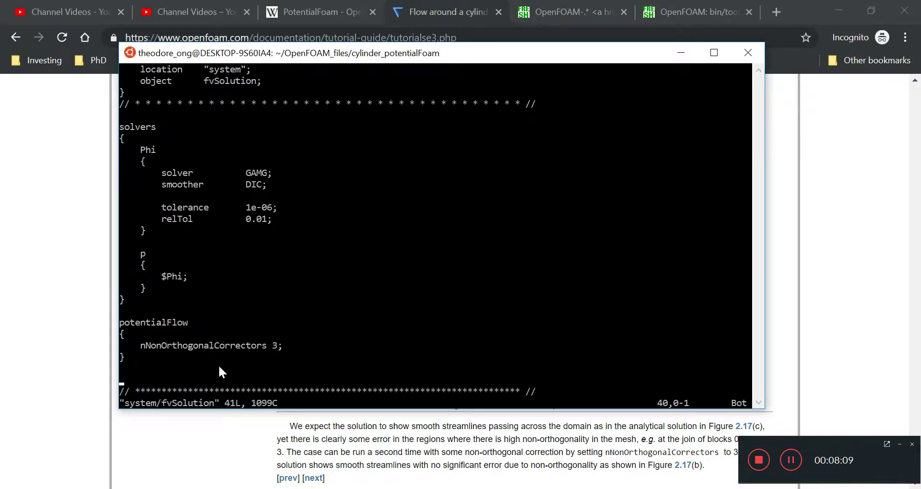
{"action": "left_click_drag", "start_coordinate": [171, 367], "coordinate": [94, 326]}
{"action": "right_click", "coordinate": [425, 232]}
{"action": "type", "text": ":qa!"}
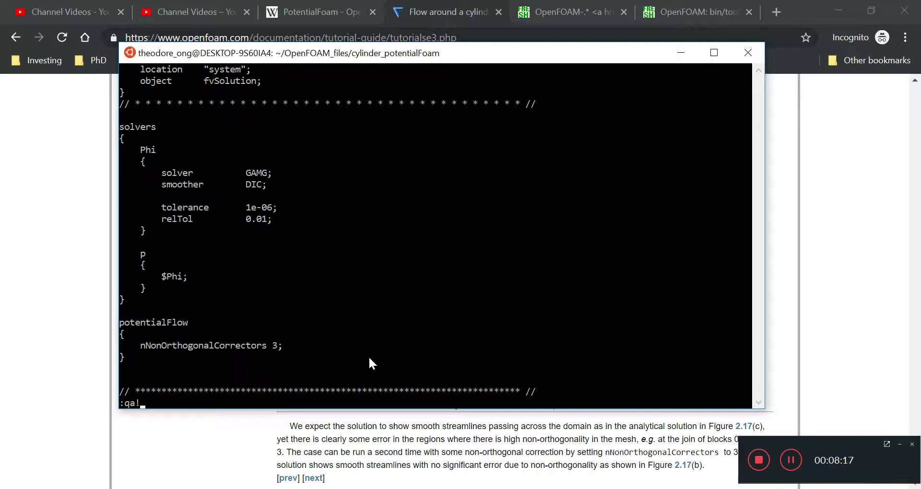
{"action": "key", "text": "Return"}
Move into ~/GitHub_software/thin_pipeflow_snappyHexMesh/snappy_pipe_potentialFoam and list its files
{"action": "type", "text": "ls"}
{"action": "key", "text": "Return"}
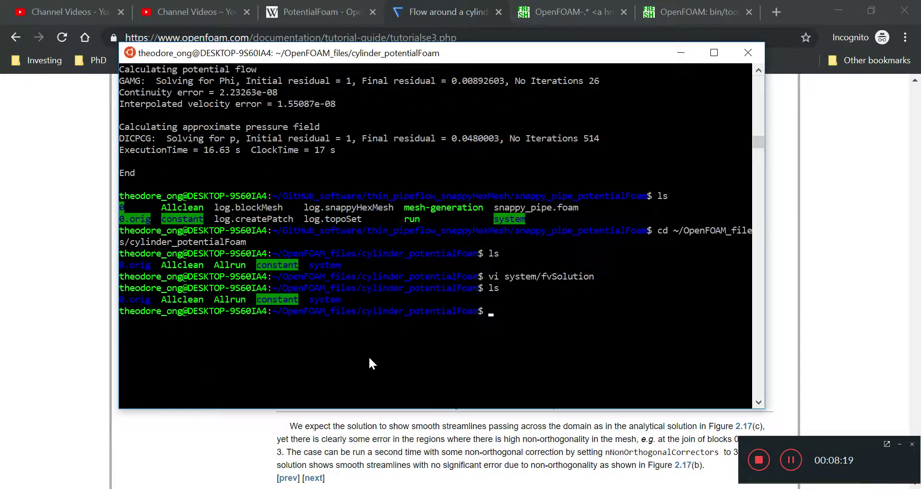
{"action": "type", "text": "cd ~/Gi"}
{"action": "key", "text": "Tab"}
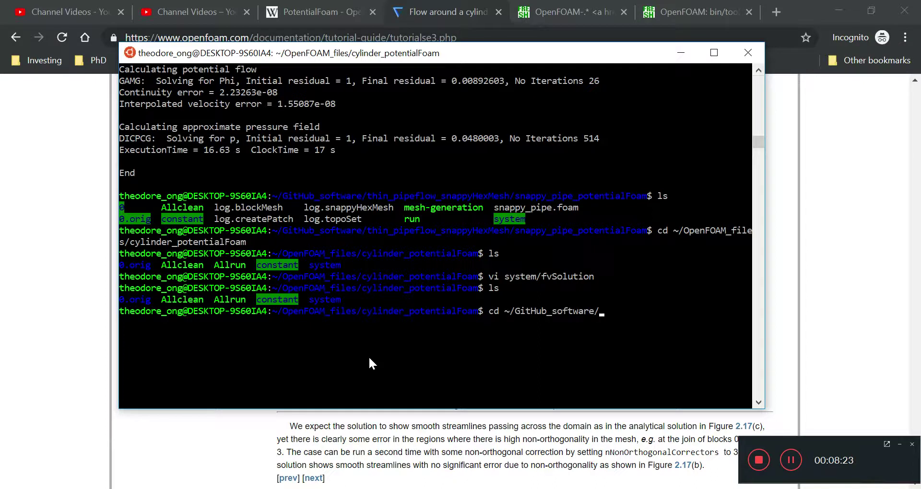
{"action": "type", "text": "t"}
{"action": "key", "text": "Tab"}
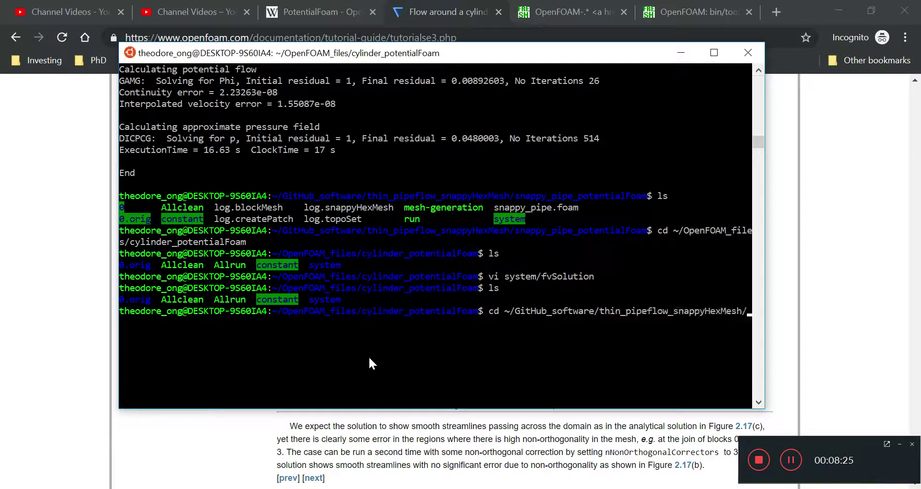
{"action": "type", "text": "s"}
{"action": "key", "text": "Tab"}
{"action": "key", "text": "BackSpace"}
{"action": "type", "text": "_pipe_p"}
{"action": "key", "text": "Tab"}
{"action": "key", "text": "Return"}
{"action": "type", "text": "ls"}
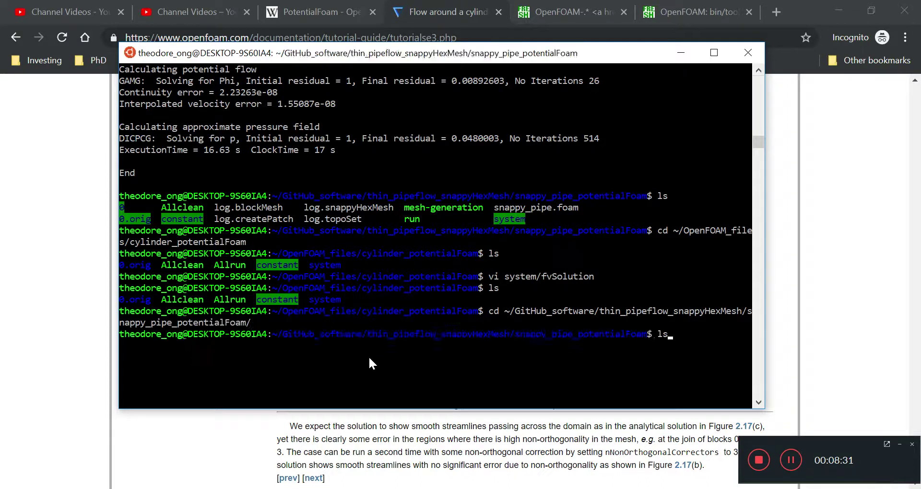
{"action": "key", "text": "Return"}
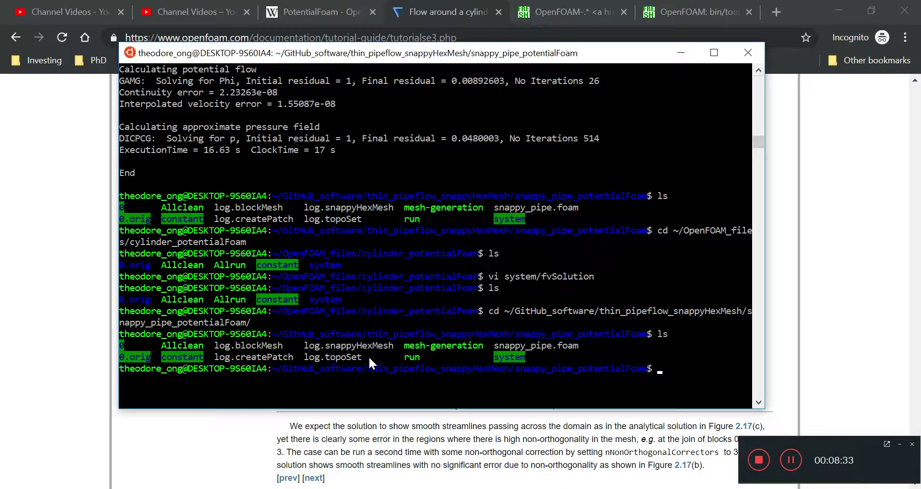
Open system/fvSolution in vi and paste the potentialFlow block at the end
{"action": "type", "text": "vi system/fvSolution"}
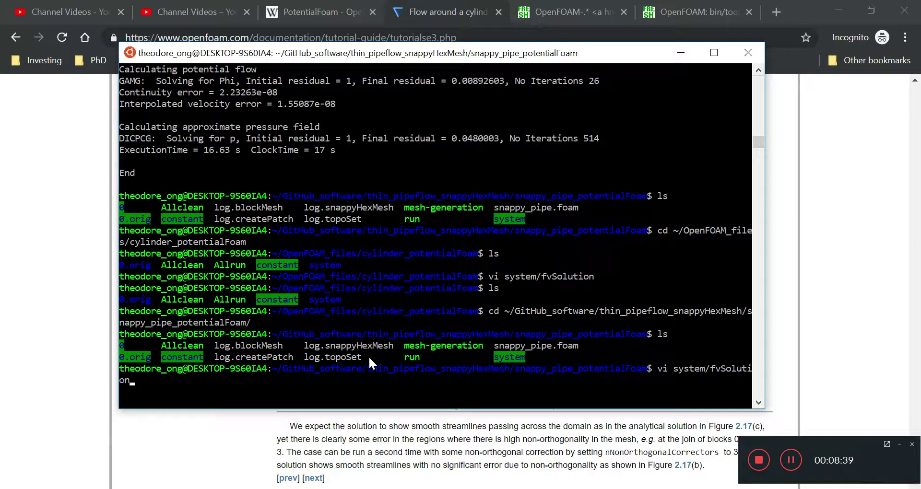
{"action": "type", "text": "t"}
{"action": "key", "text": "Tab"}
{"action": "key", "text": "Return"}
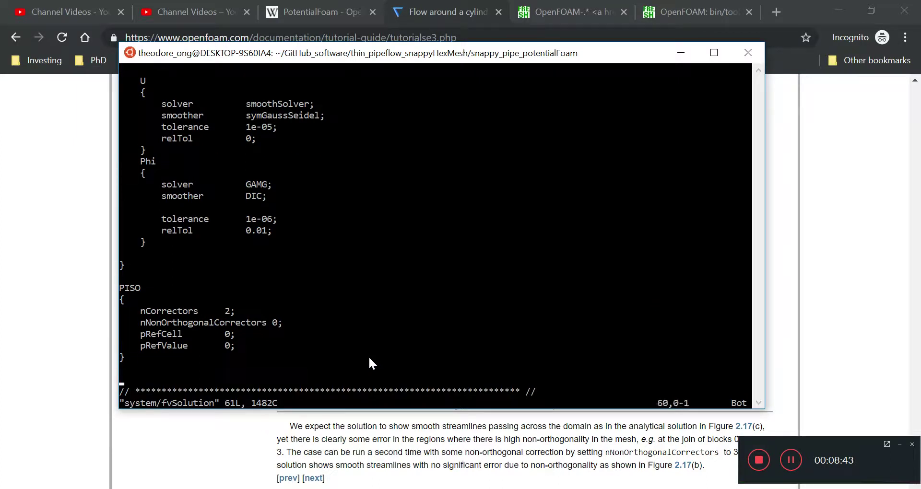
{"action": "right_click", "coordinate": [370, 359]}
Remove the stray comment-end characters and retype the block name as potentialFlow
{"action": "key", "text": "Up"}
{"action": "key", "text": "Up"}
{"action": "key", "text": "Up"}
{"action": "key", "text": "Up"}
{"action": "key", "text": "Insert"}
{"action": "key", "text": "Delete"}
{"action": "key", "text": "Left"}
{"action": "key", "text": "Down"}
{"action": "type", "text": "po"}
{"action": "key", "text": "Insert"}
{"action": "key", "text": "Left"}
{"action": "key", "text": "Left"}
{"action": "key", "text": "Delete"}
{"action": "key", "text": "Delete"}
{"action": "key", "text": "Delete"}
{"action": "key", "text": "Delete"}
{"action": "key", "text": "Delete"}
{"action": "key", "text": "Delete"}
{"action": "key", "text": "Delete"}
{"action": "key", "text": "Delete"}
{"action": "key", "text": "Delete"}
{"action": "key", "text": "Delete"}
{"action": "key", "text": "Delete"}
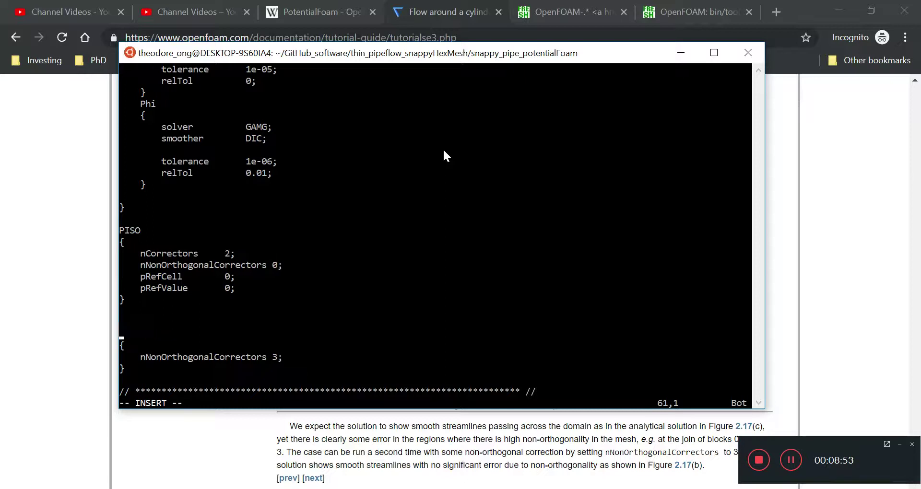
{"action": "type", "text": "potentialFlow"}
{"action": "key", "text": "Escape"}
{"action": "type", "text": ":wq"}
{"action": "key", "text": "Return"}
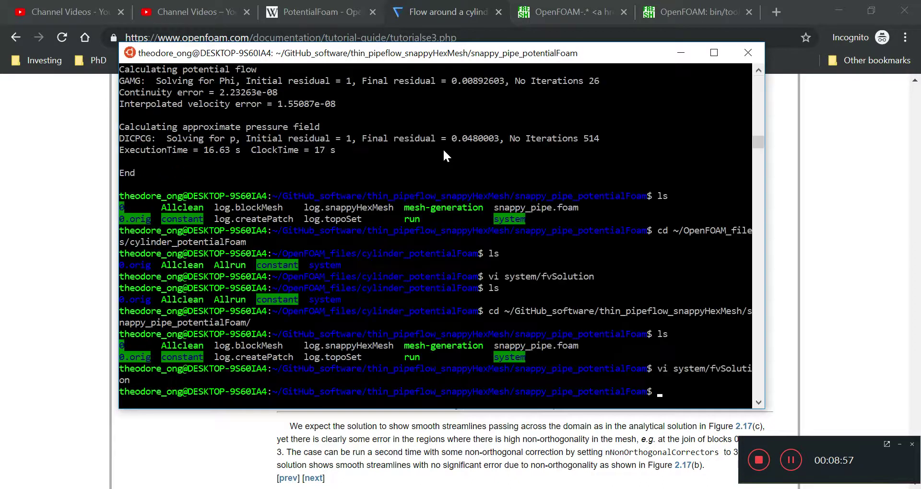
{"action": "type", "text": "cd .."}
{"action": "key", "text": "Return"}
{"action": "type", "text": "ls"}
{"action": "key", "text": "Return"}
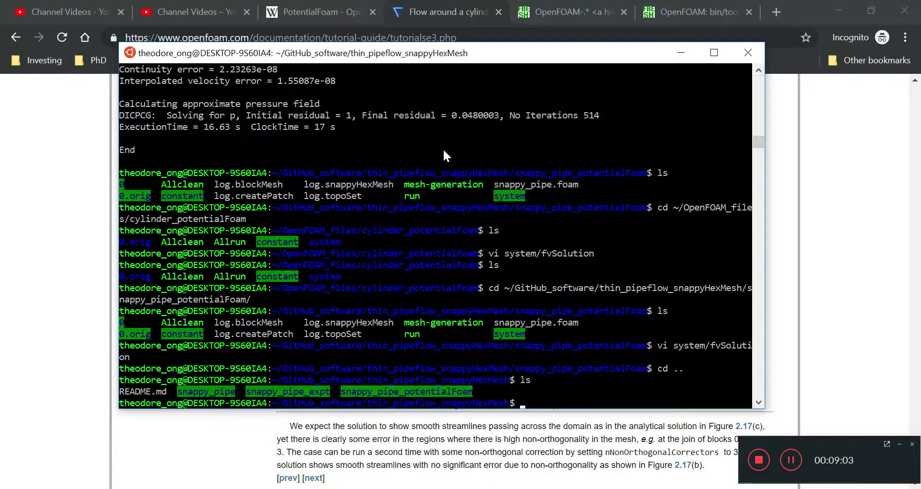
{"action": "type", "text": "cd snappy_pipe"}
{"action": "key", "text": "Return"}
{"action": "type", "text": "ls"}
{"action": "key", "text": "Return"}
{"action": "type", "text": "cd .."}
{"action": "key", "text": "Return"}
{"action": "type", "text": "ls"}
{"action": "key", "text": "Return"}
{"action": "type", "text": "sn"}
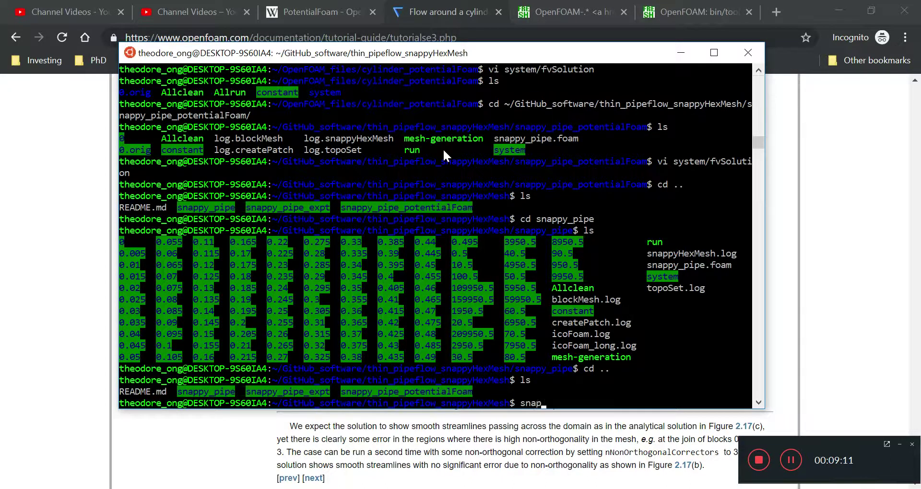
{"action": "key", "text": "BackSpace"}
{"action": "key", "text": "BackSpace"}
{"action": "type", "text": "cd snappy_pipe_p"}
{"action": "key", "text": "Tab"}
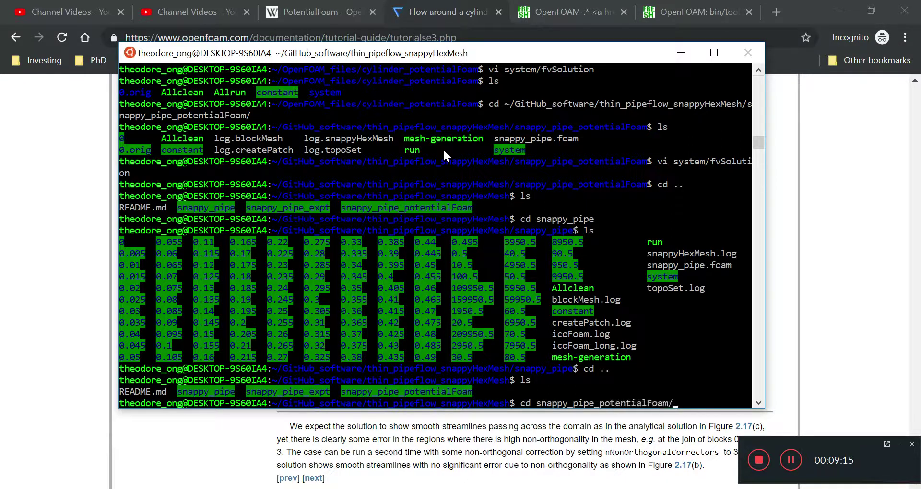
{"action": "type", "text": "ls"}
{"action": "key", "text": "Return"}
{"action": "key", "text": "Up"}
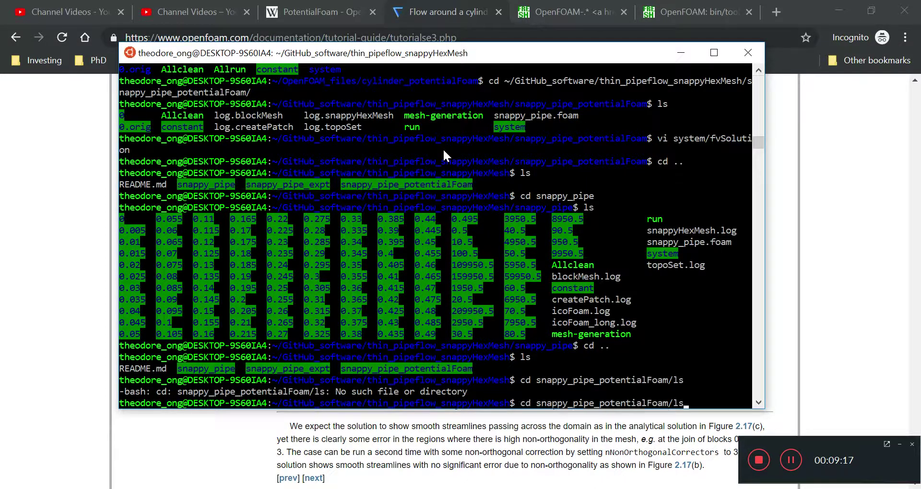
{"action": "key", "text": "BackSpace"}
{"action": "key", "text": "BackSpace"}
{"action": "key", "text": "Return"}
{"action": "type", "text": "l"}
{"action": "key", "text": "Return"}
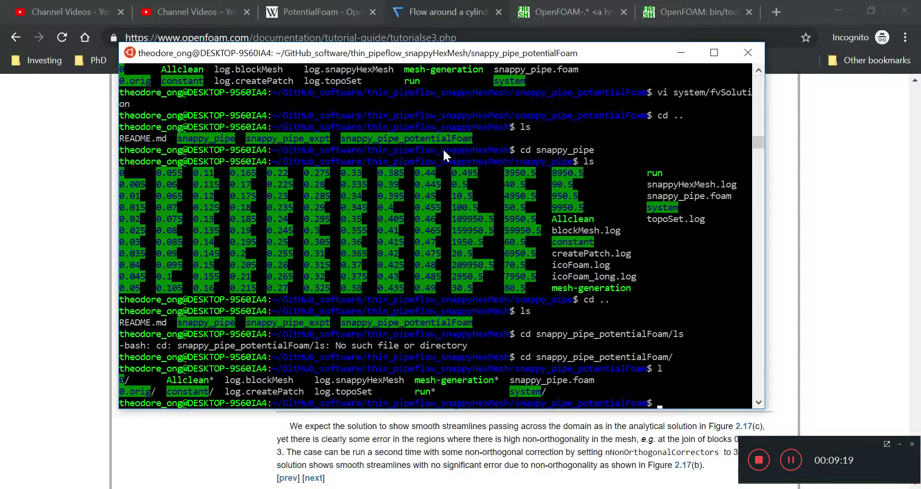
{"action": "type", "text": "ls"}
{"action": "key", "text": "Return"}
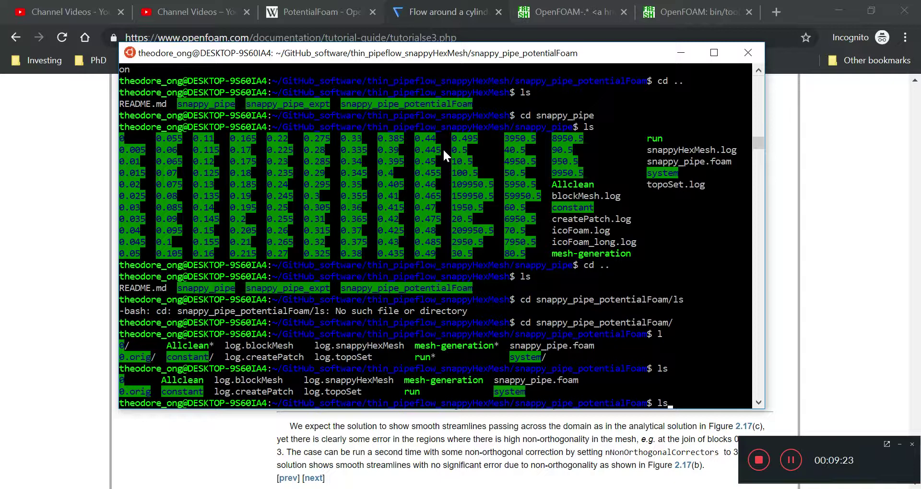
{"action": "type", "text": "vi system/fvSo"}
Review the pipe case's fvSolution in vi and quit without changes
{"action": "key", "text": "Tab"}
{"action": "key", "text": "Return"}
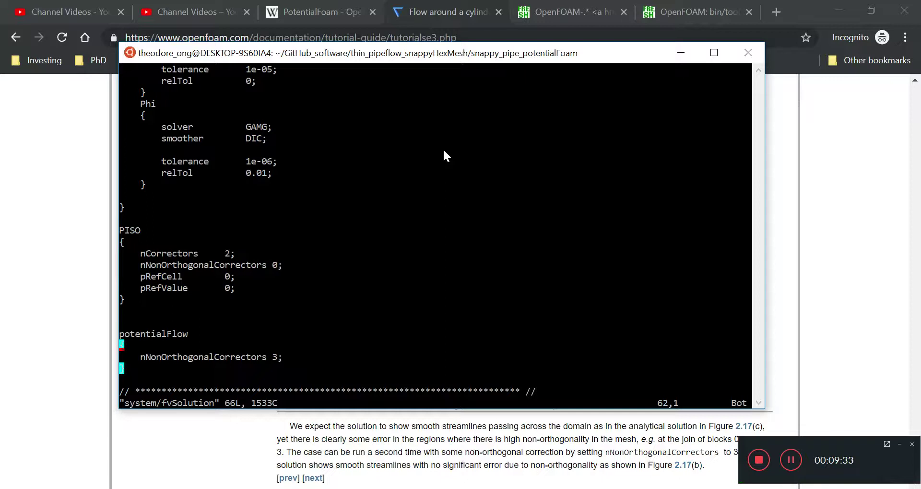
{"action": "key", "text": "Up"}
{"action": "key", "text": "Up"}
{"action": "key", "text": "Up"}
{"action": "key", "text": "Up"}
{"action": "key", "text": "Up"}
{"action": "key", "text": "Up"}
{"action": "key", "text": "Up"}
{"action": "key", "text": "Up"}
{"action": "key", "text": "Up"}
{"action": "key", "text": "Up"}
{"action": "key", "text": "Up"}
{"action": "key", "text": "Up"}
{"action": "key", "text": "Up"}
{"action": "key", "text": "Up"}
{"action": "key", "text": "Up"}
{"action": "key", "text": "Up"}
{"action": "key", "text": "Up"}
{"action": "key", "text": "Up"}
{"action": "key", "text": "Up"}
{"action": "key", "text": "Up"}
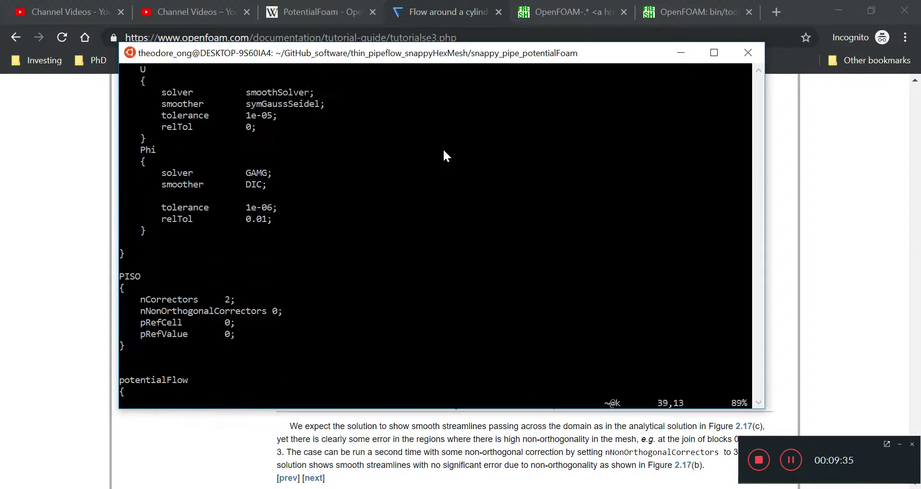
{"action": "key", "text": "Up"}
{"action": "key", "text": "Up"}
{"action": "key", "text": "Up"}
{"action": "key", "text": "Up"}
{"action": "key", "text": "Up"}
{"action": "type", "text": ":q"}
{"action": "key", "text": "Return"}
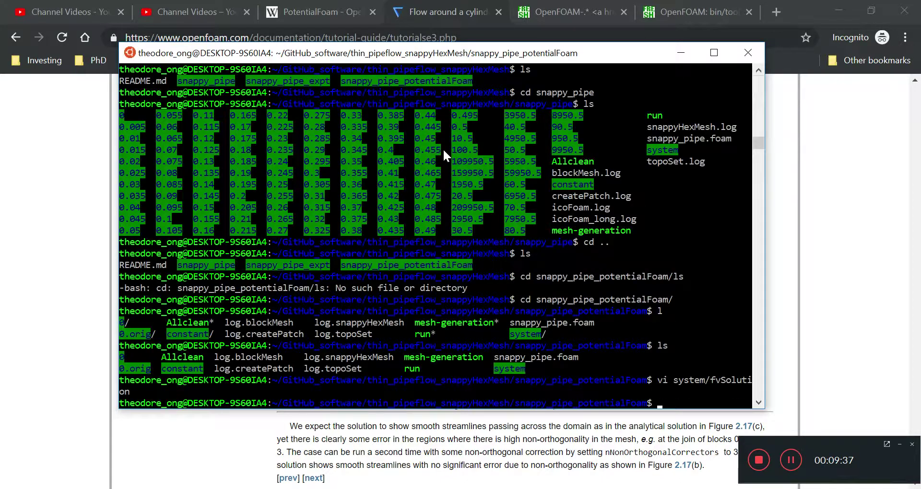
Go up to the project folder, re-enter snappy_pipe_potentialFoam and list its files
{"action": "type", "text": "cd ..l"}
{"action": "key", "text": "Return"}
{"action": "type", "text": "ls"}
{"action": "key", "text": "Return"}
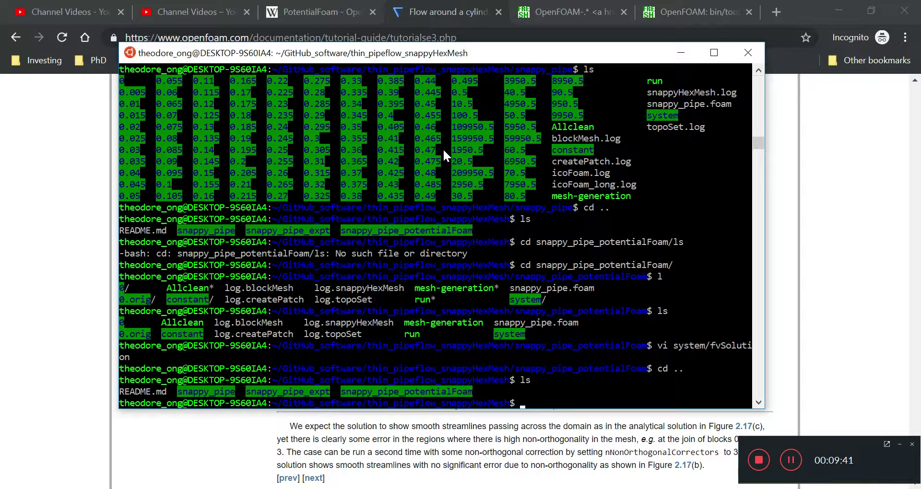
{"action": "type", "text": "cd sn"}
{"action": "key", "text": "Tab"}
{"action": "type", "text": "_p"}
{"action": "key", "text": "Tab"}
{"action": "key", "text": "Return"}
{"action": "type", "text": "ls"}
{"action": "key", "text": "Return"}
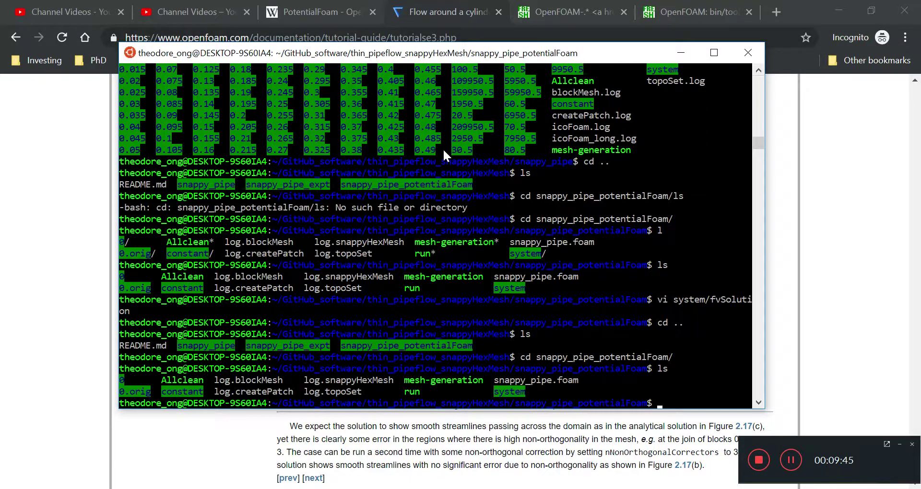
{"action": "type", "text": "potentialFoam -writep"}
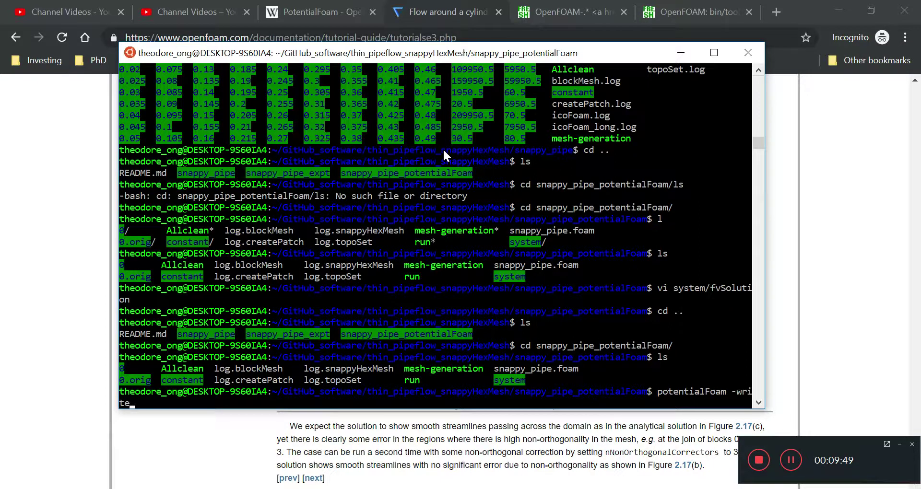
Run potentialFoam -writep and inspect the last Phi residual lines
{"action": "key", "text": "Return"}
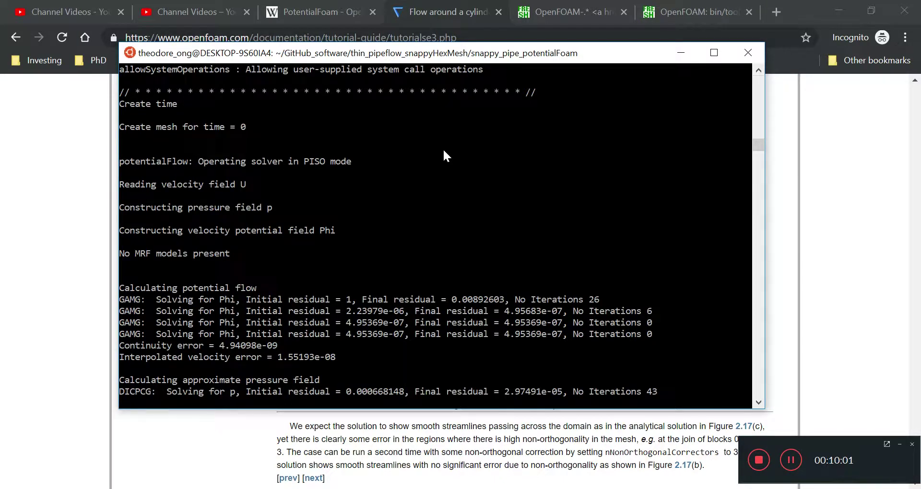
{"action": "left_click_drag", "start_coordinate": [645, 320], "coordinate": [600, 338]}
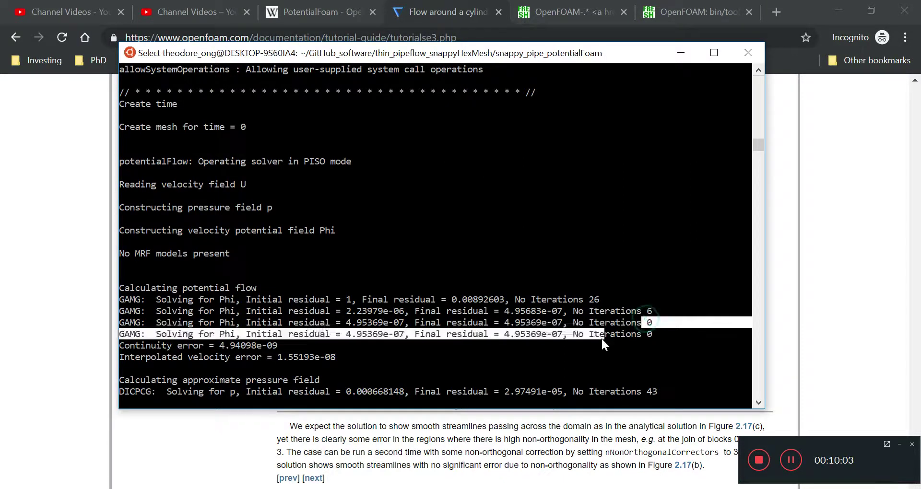
{"action": "left_click", "coordinate": [612, 359]}
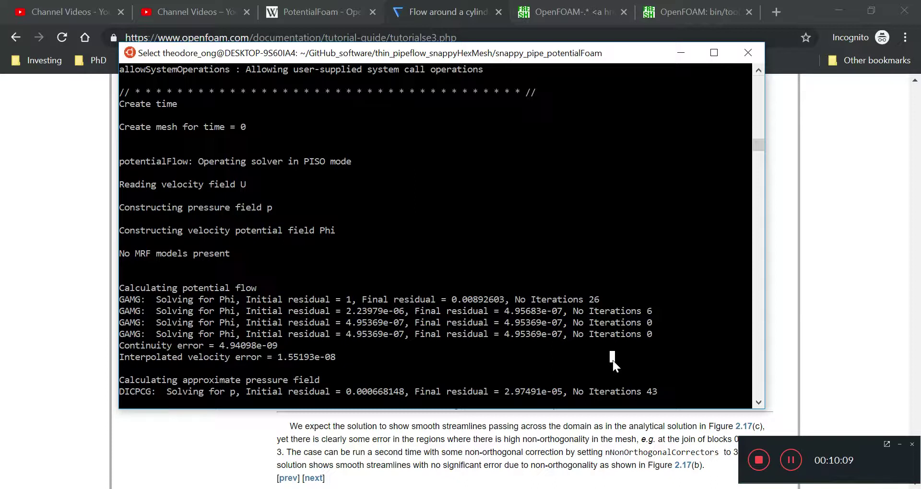
{"action": "scroll", "coordinate": [614, 362], "scroll_direction": "up", "scroll_amount": 10}
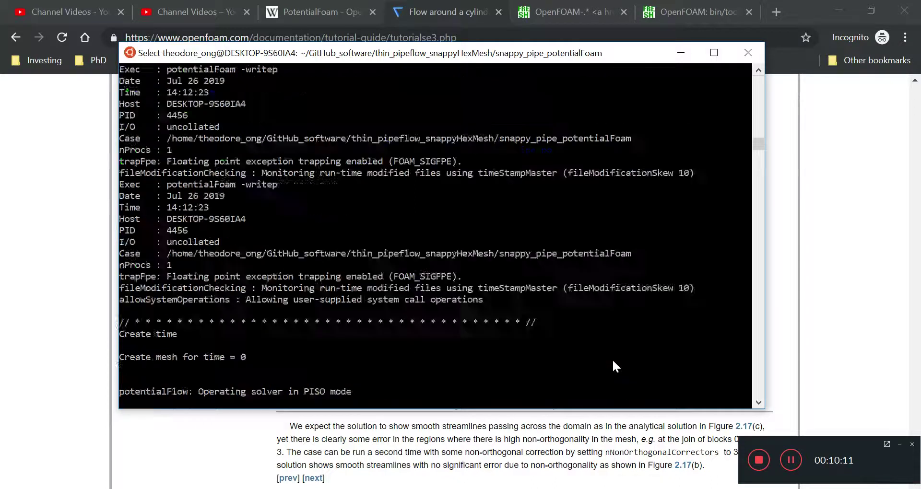
{"action": "scroll", "coordinate": [613, 361], "scroll_direction": "down", "scroll_amount": 15}
{"action": "key", "text": "Return"}
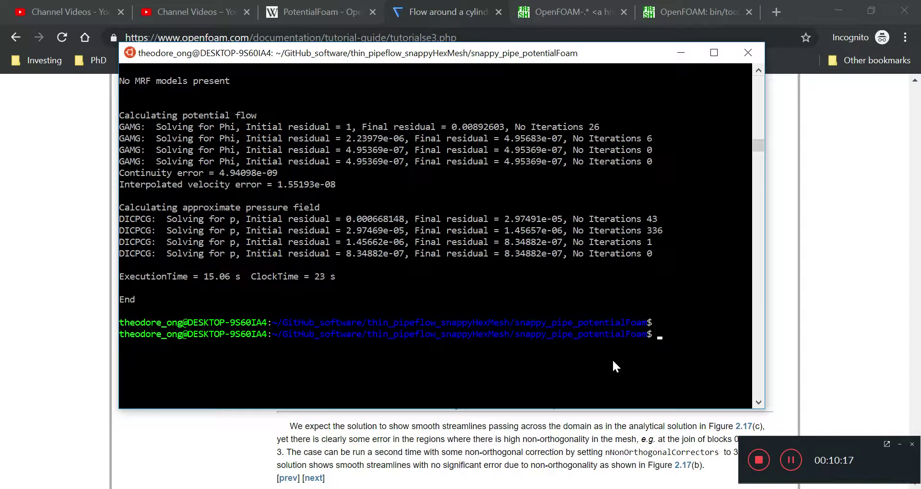
Review the DICPCG pressure and GAMG Phi residual rows as the run reaches End
{"action": "left_click_drag", "start_coordinate": [654, 243], "coordinate": [288, 218]}
{"action": "left_click", "coordinate": [240, 313]}
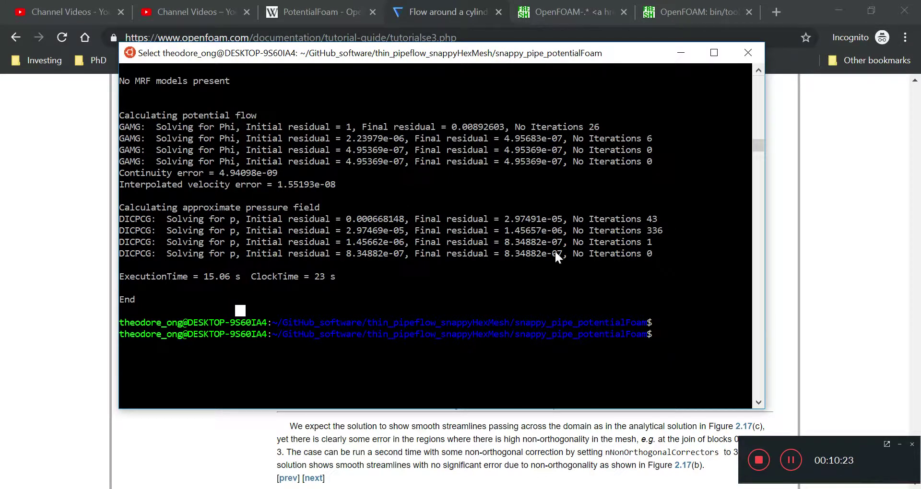
{"action": "left_click_drag", "start_coordinate": [677, 249], "coordinate": [516, 196]}
{"action": "left_click", "coordinate": [517, 253]}
{"action": "left_click_drag", "start_coordinate": [137, 217], "coordinate": [354, 261]}
{"action": "key", "text": "Up"}
{"action": "key", "text": "Return"}
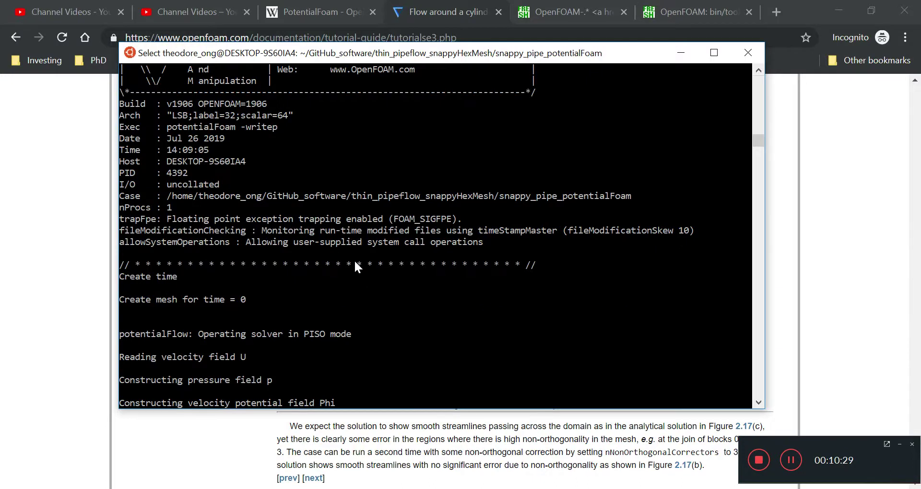
{"action": "left_click_drag", "start_coordinate": [120, 231], "coordinate": [255, 231]}
{"action": "left_click", "coordinate": [322, 290]}
{"action": "scroll", "coordinate": [371, 289], "scroll_direction": "up", "scroll_amount": 10}
{"action": "scroll", "coordinate": [374, 290], "scroll_direction": "down", "scroll_amount": 10}
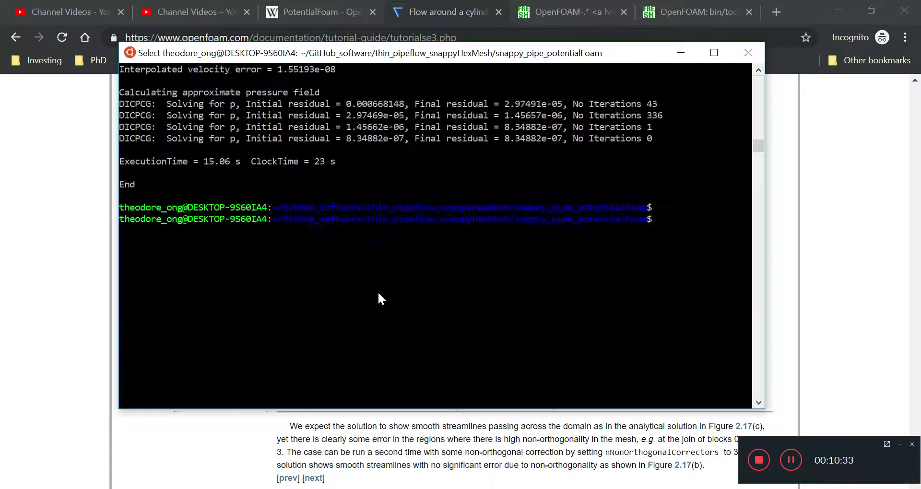
{"action": "scroll", "coordinate": [378, 292], "scroll_direction": "up", "scroll_amount": 3}
{"action": "left_click_drag", "start_coordinate": [119, 138], "coordinate": [662, 165]}
{"action": "left_click", "coordinate": [632, 229]}
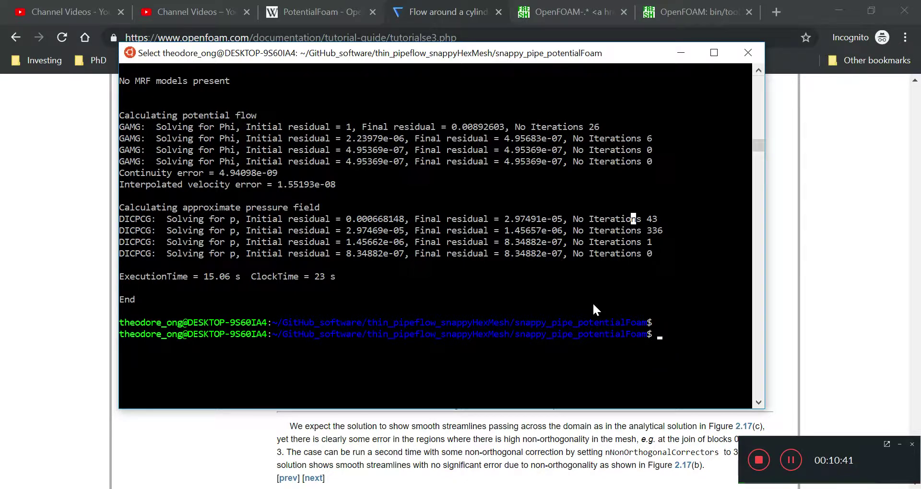
Create the initialise-initial-conditions file with vi ./initialise-initial-conditions
{"action": "type", "text": "l"}
{"action": "key", "text": "Return"}
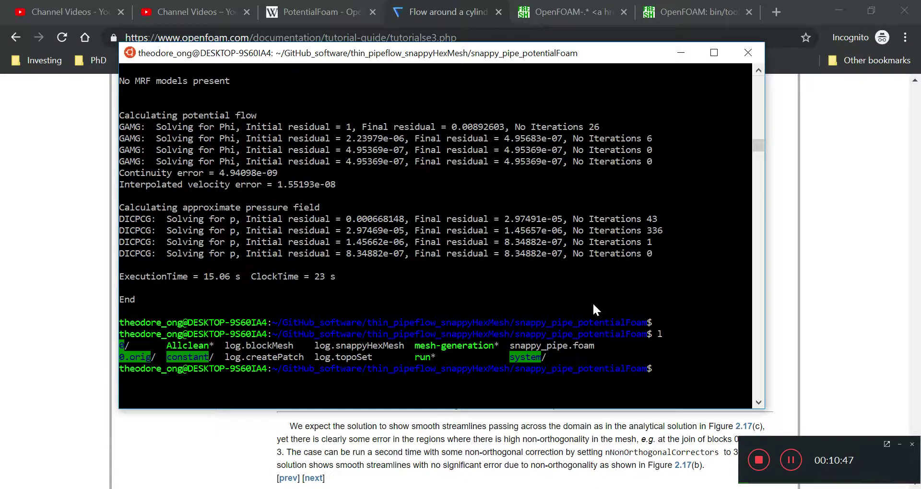
{"action": "type", "text": "vi ./"}
{"action": "type", "text": "initialise-initial"}
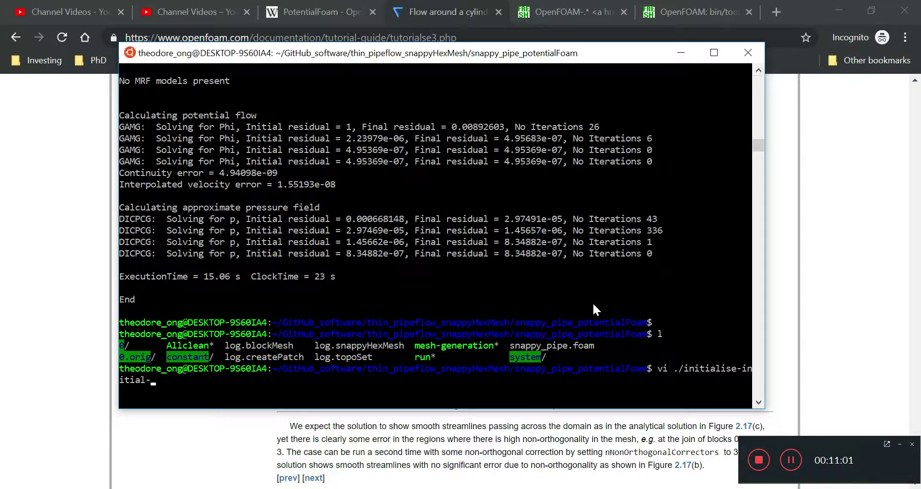
{"action": "type", "text": "-conditions"}
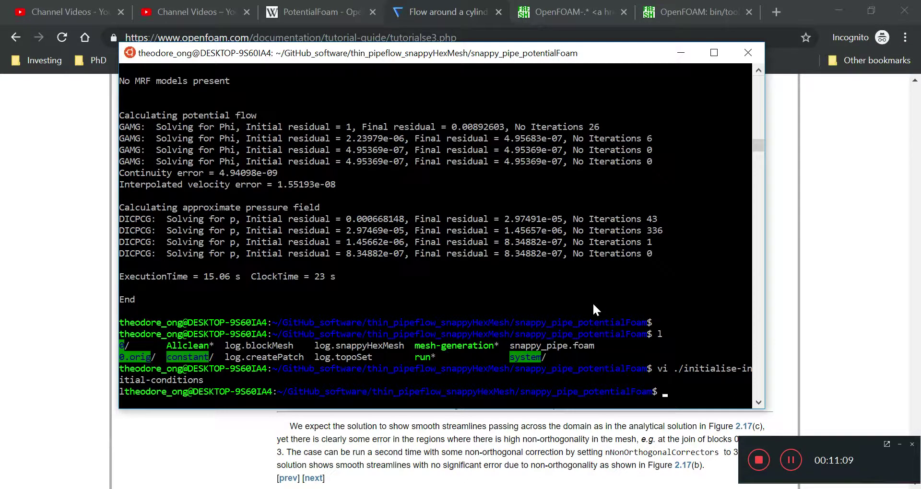
Copy the run-directory and RunFunctions header lines from the mesh-generation script
{"action": "type", "text": "vi ./"}
{"action": "type", "text": "me"}
{"action": "key", "text": "Tab"}
{"action": "key", "text": "Return"}
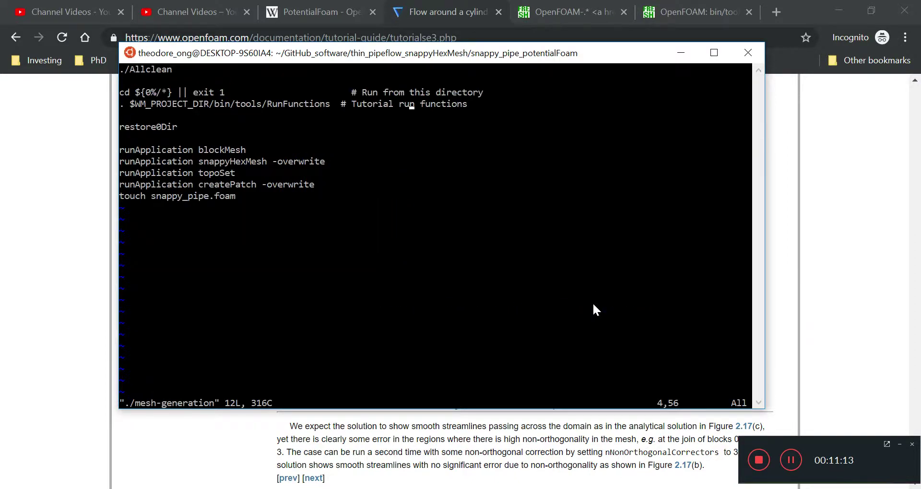
{"action": "left_click_drag", "start_coordinate": [473, 103], "coordinate": [99, 94]}
{"action": "key", "text": "ctrl+c"}
{"action": "type", "text": ":qa!"}
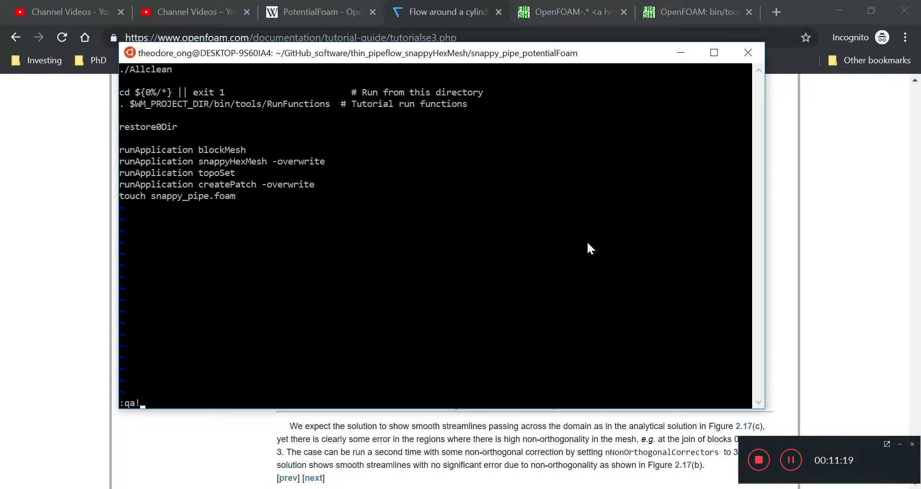
{"action": "key", "text": "Return"}
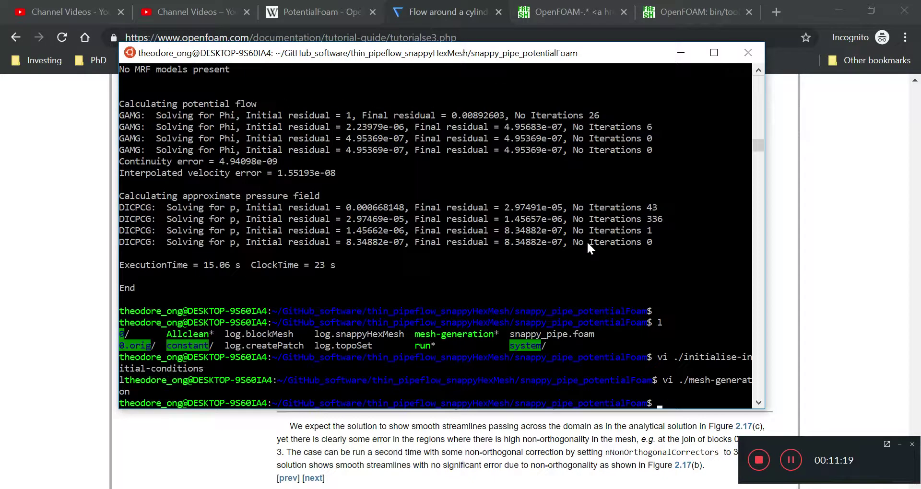
List the case folder to confirm the new initialise-initial-conditions file
{"action": "type", "text": "vi"}
{"action": "key", "text": "BackSpace"}
{"action": "key", "text": "BackSpace"}
{"action": "type", "text": "l"}
{"action": "key", "text": "Return"}
{"action": "type", "text": "vi "}
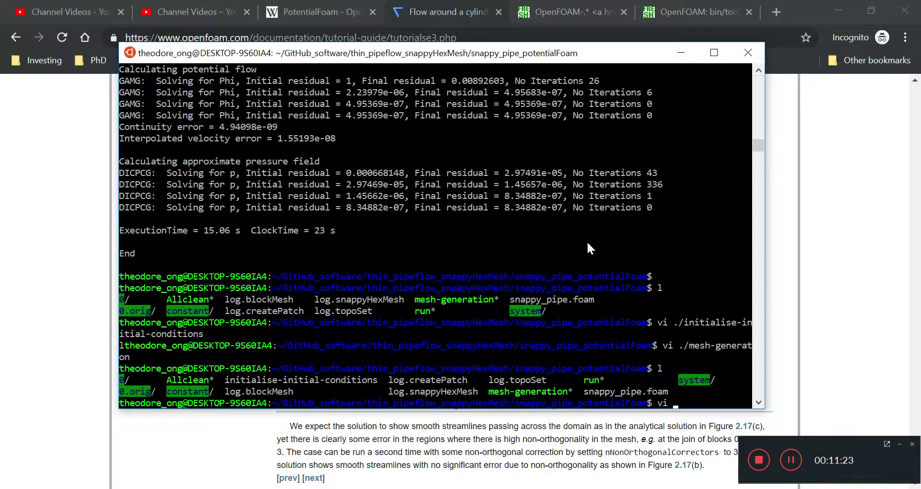
{"action": "type", "text": "./"}
Open the initialise-initial-conditions script and undo a garbled first paste
{"action": "key", "text": "Tab"}
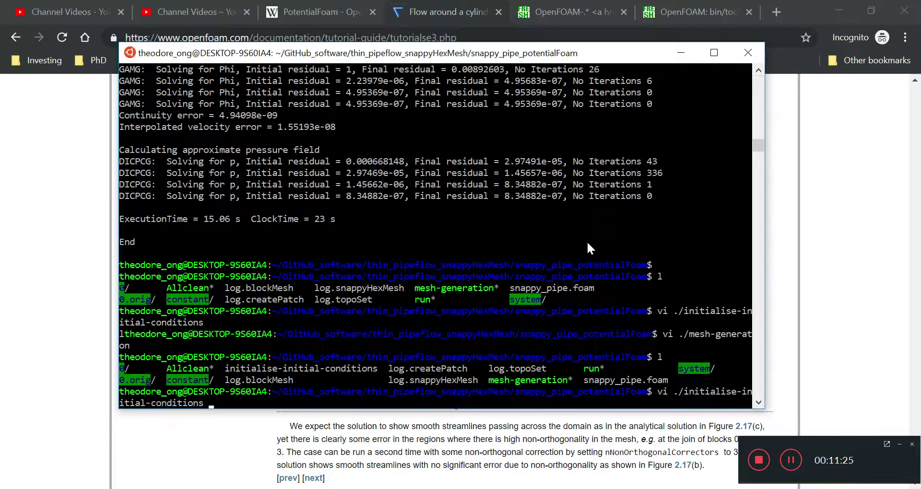
{"action": "key", "text": "Return"}
{"action": "right_click", "coordinate": [588, 244]}
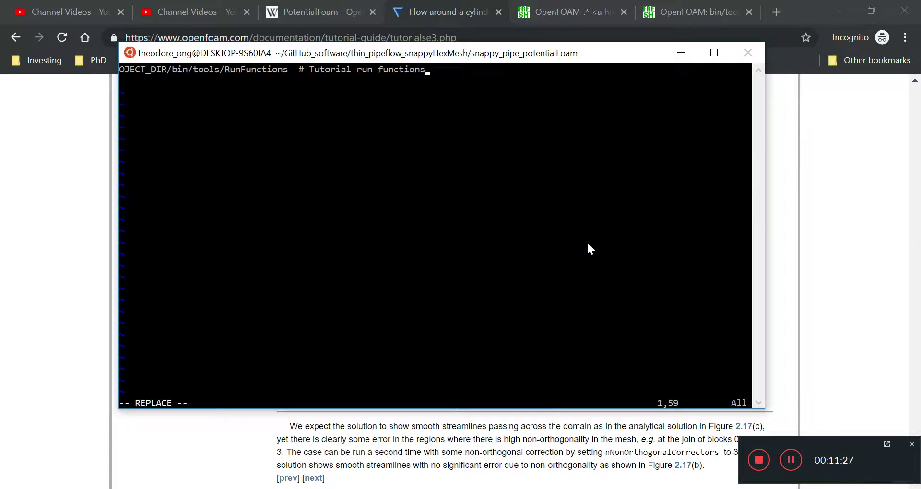
{"action": "key", "text": "Escape"}
{"action": "type", "text": ":u"}
{"action": "key", "text": "Return"}
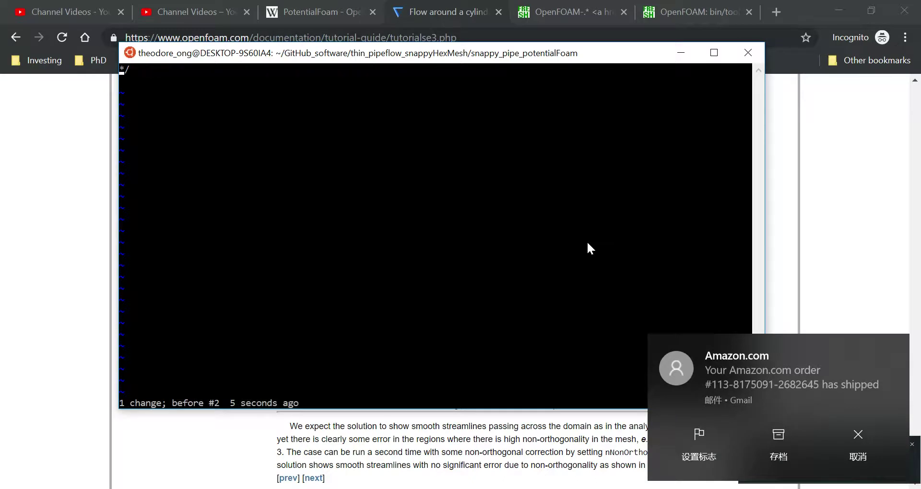
{"action": "left_click", "coordinate": [857, 444]}
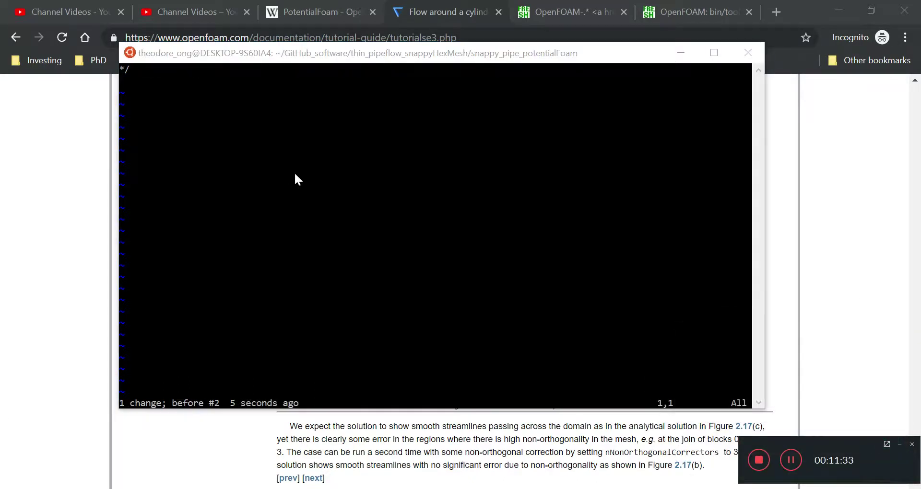
{"action": "left_click", "coordinate": [398, 152]}
Insert the header lines plus 'runApplication potentialFoam -writep' and save the script
{"action": "key", "text": "i"}
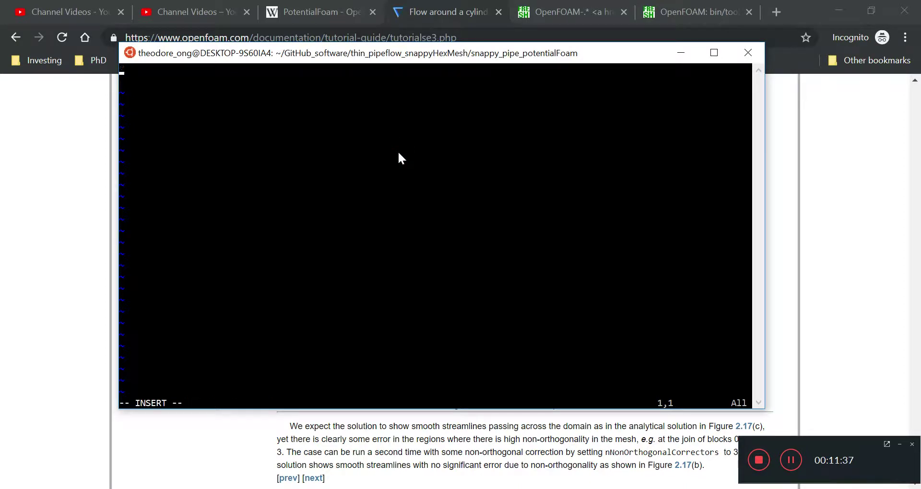
{"action": "right_click", "coordinate": [398, 153]}
{"action": "key", "text": "Return"}
{"action": "key", "text": "Return"}
{"action": "type", "text": "run "}
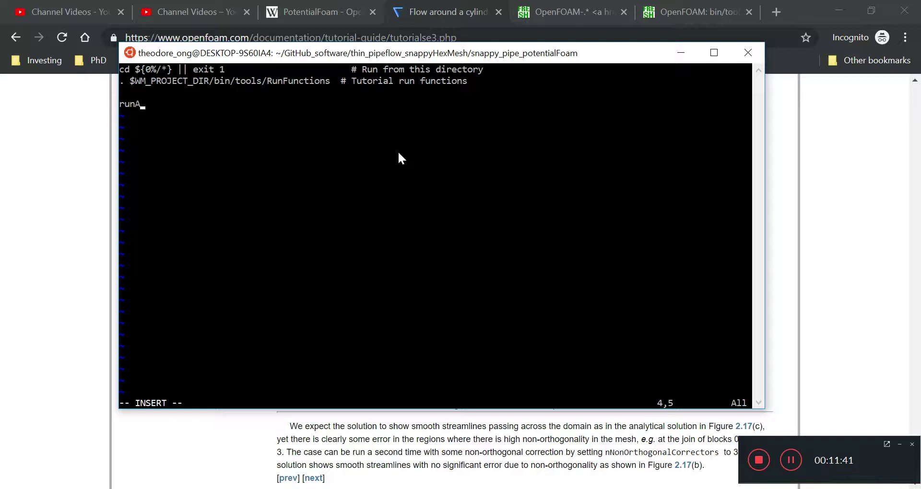
{"action": "type", "text": "pplication potential"}
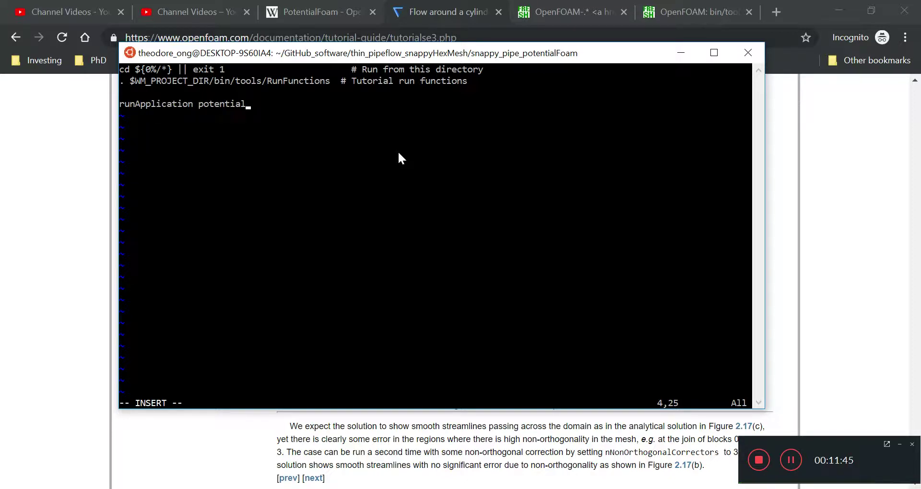
{"action": "type", "text": "Foam -writep"}
{"action": "key", "text": "Escape"}
{"action": "type", "text": ":"}
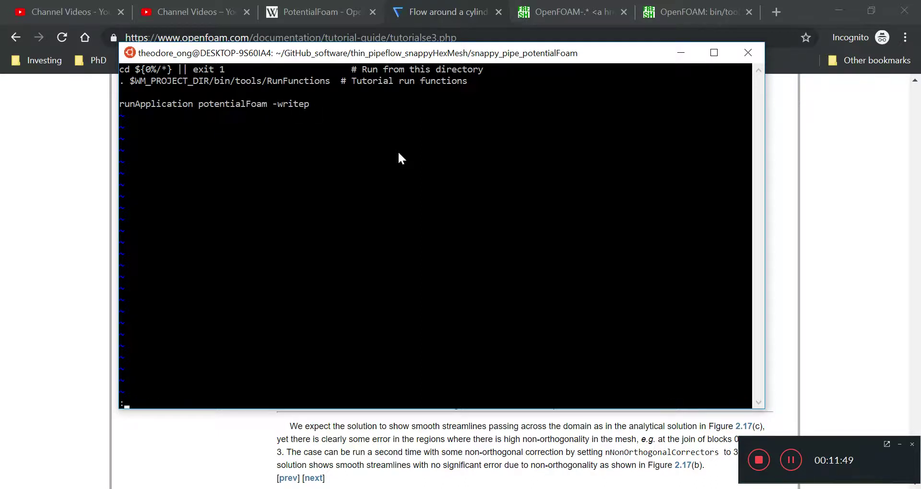
{"action": "type", "text": "wq"}
Make initialise-initial-conditions executable with chmod 755
{"action": "key", "text": "Return"}
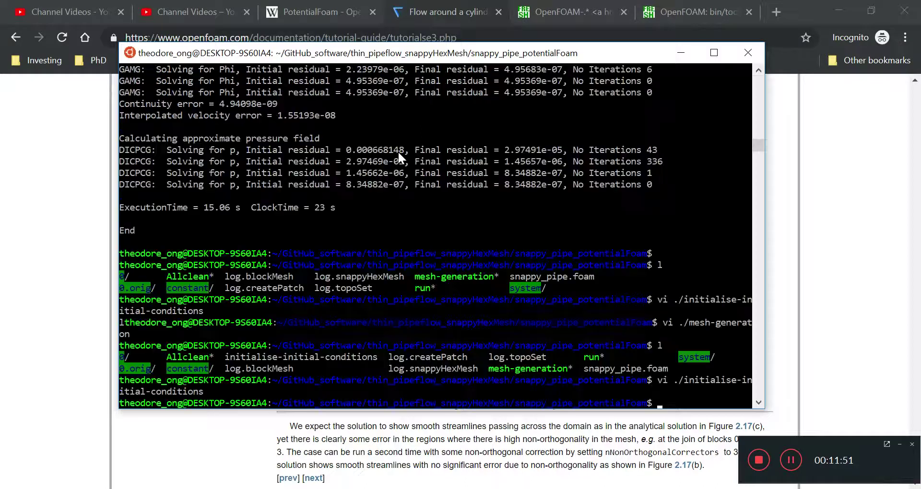
{"action": "type", "text": "l"}
{"action": "key", "text": "Return"}
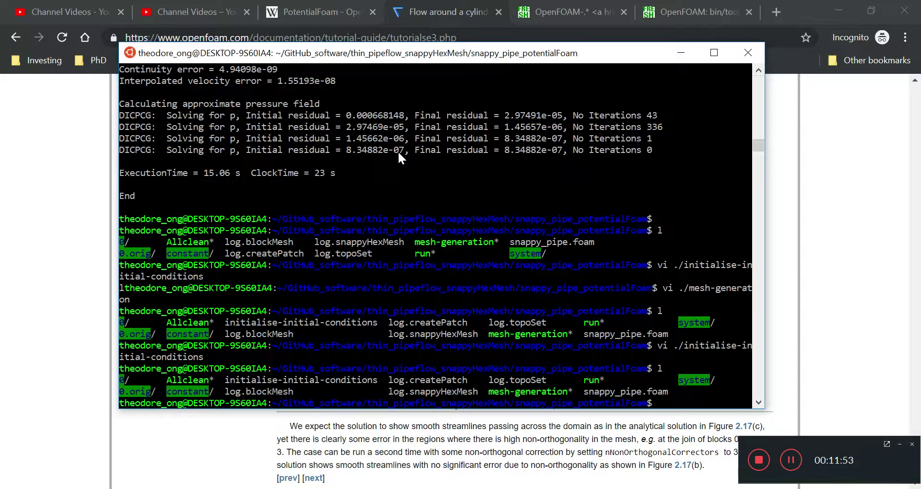
{"action": "type", "text": "chmod 755 ./initialise-initial-conditions"}
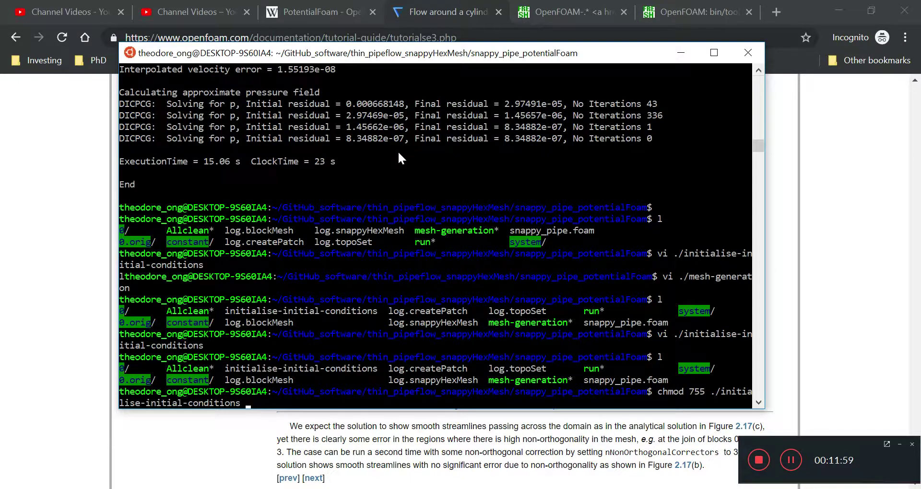
{"action": "key", "text": "Return"}
{"action": "type", "text": "ls"}
{"action": "key", "text": "Return"}
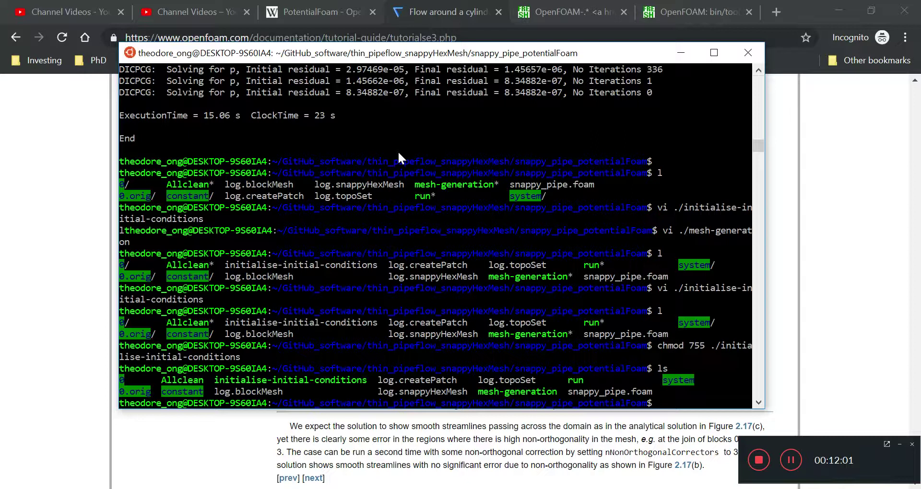
Run ./initialise-initial-conditions and confirm log.potentialFoam appears in the listing
{"action": "type", "text": "./initialise-initial-conditions"}
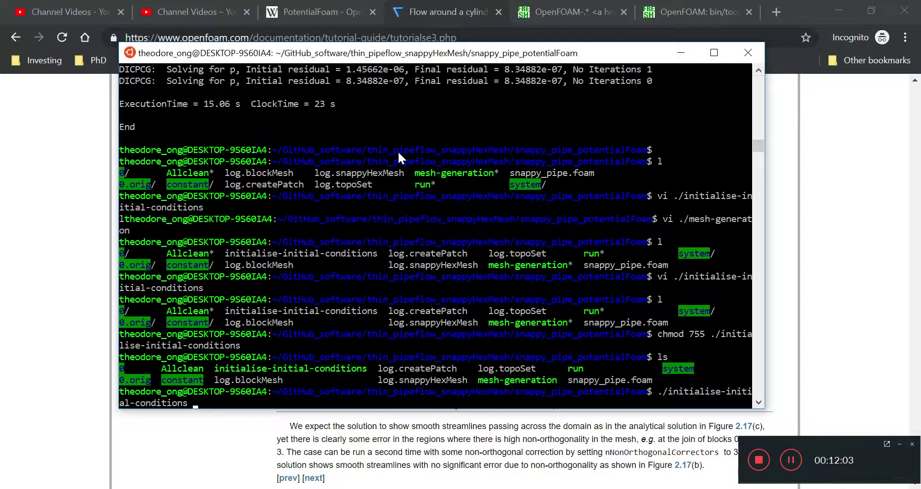
{"action": "key", "text": "Return"}
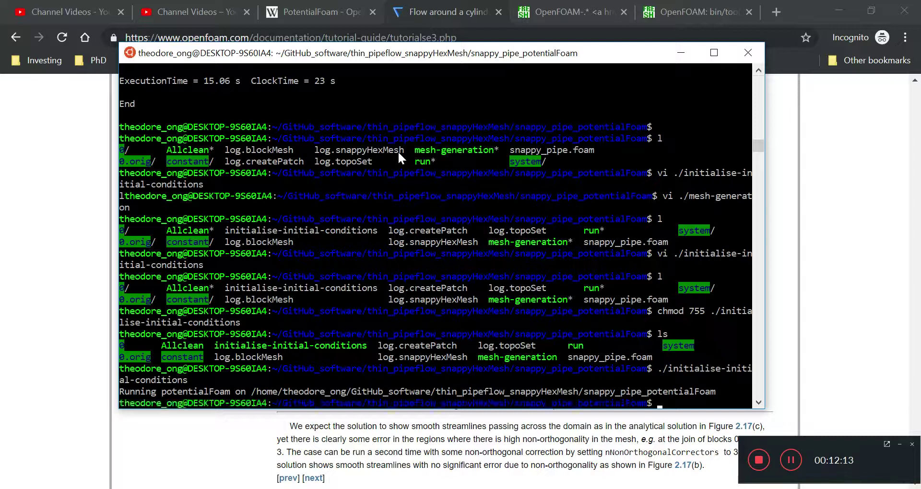
{"action": "type", "text": "ls"}
{"action": "key", "text": "Return"}
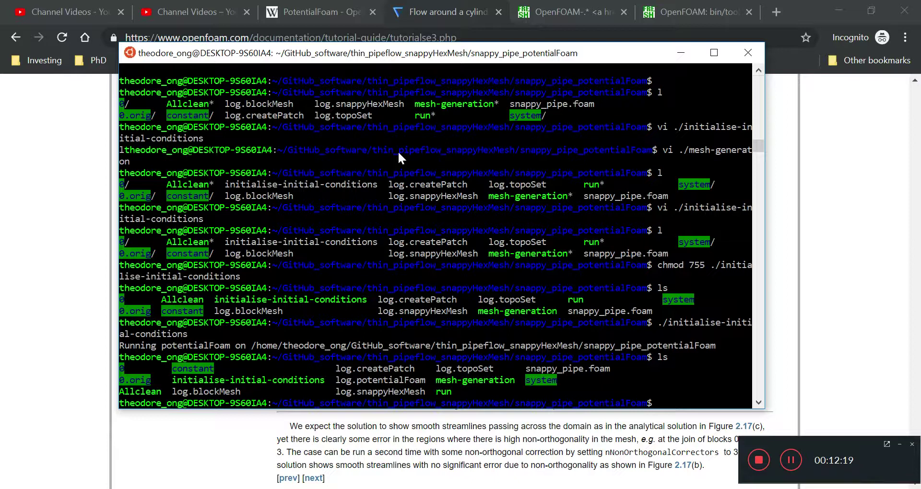
{"action": "left_click_drag", "start_coordinate": [335, 380], "coordinate": [413, 384]}
{"action": "left_click", "coordinate": [496, 284]}
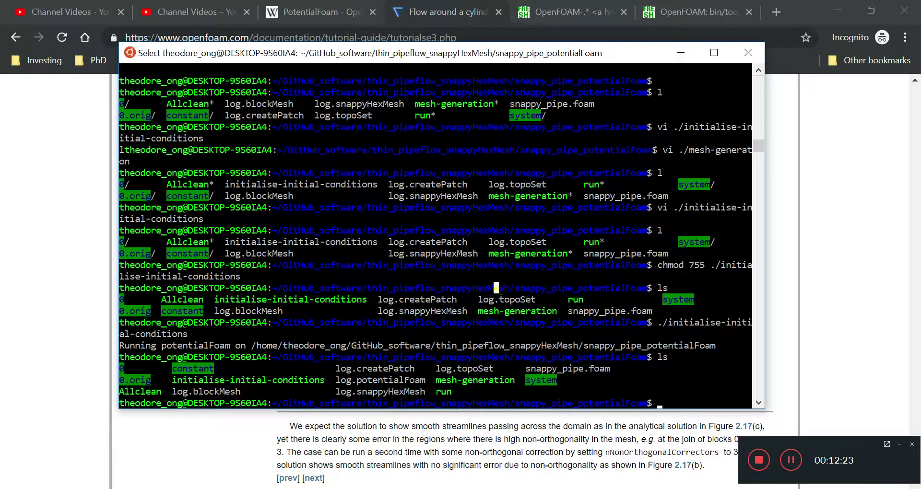
{"action": "left_click_drag", "start_coordinate": [338, 378], "coordinate": [420, 381]}
{"action": "left_click", "coordinate": [466, 273]}
Replace potential.foam with snappy_pipe.foam from the snappy_pipe_potentialFoam folder
{"action": "left_click", "coordinate": [179, 356]}
{"action": "key", "text": "alt+Tab"}
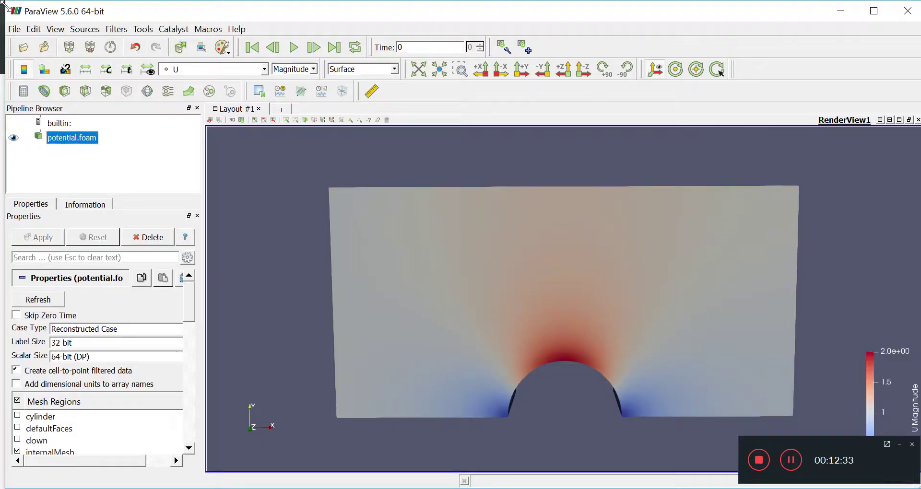
{"action": "left_click", "coordinate": [149, 242]}
{"action": "left_click", "coordinate": [21, 48]}
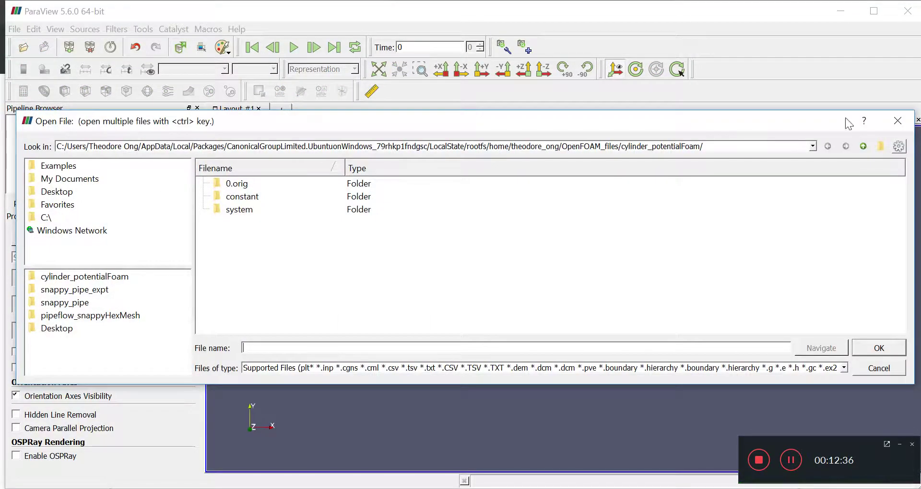
{"action": "left_click", "coordinate": [864, 146]}
{"action": "left_click", "coordinate": [863, 145]}
{"action": "scroll", "coordinate": [282, 258], "scroll_direction": "down", "scroll_amount": 5}
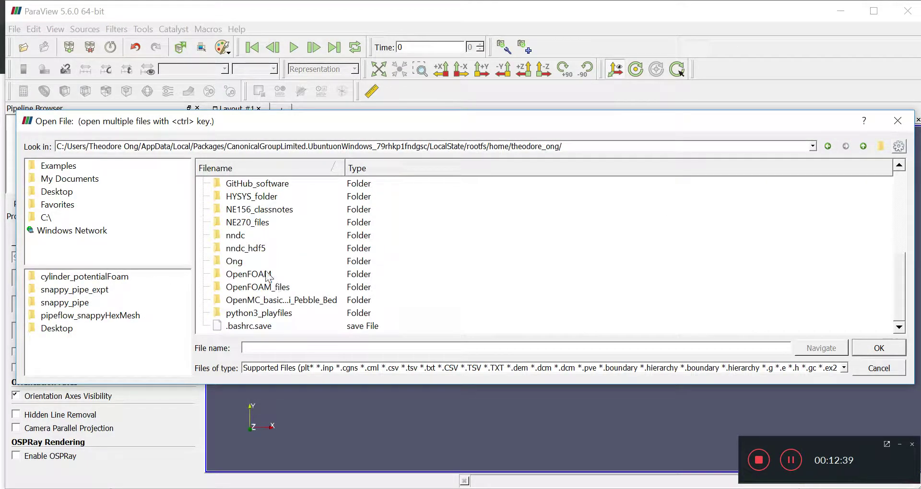
{"action": "double_click", "coordinate": [257, 184]}
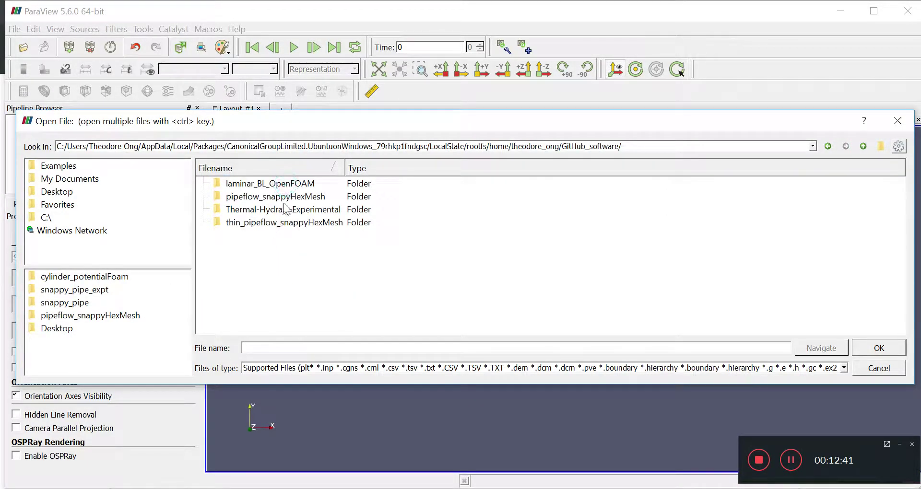
{"action": "double_click", "coordinate": [301, 222]}
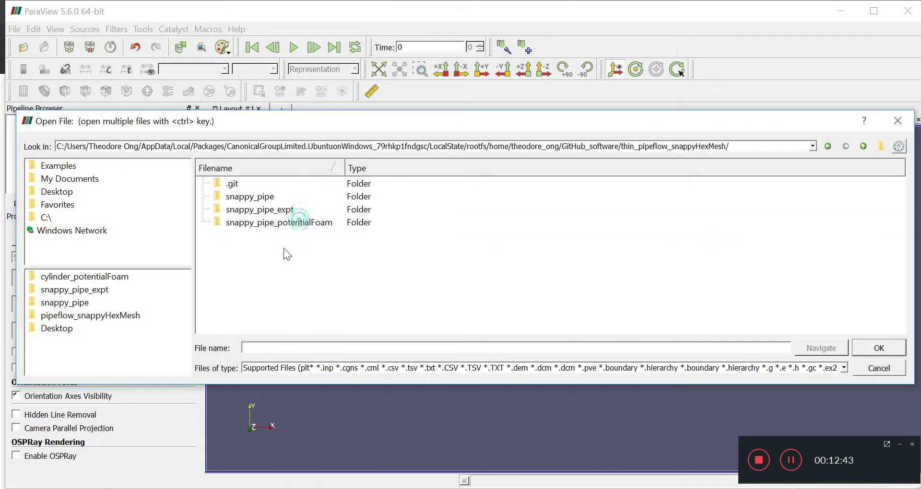
{"action": "left_click", "coordinate": [275, 223]}
{"action": "double_click", "coordinate": [274, 224]}
{"action": "left_click", "coordinate": [251, 236]}
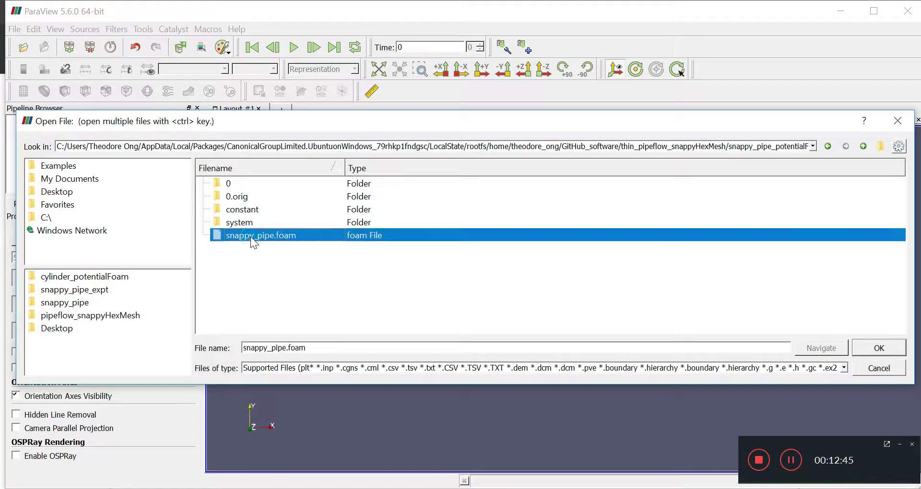
{"action": "double_click", "coordinate": [251, 237]}
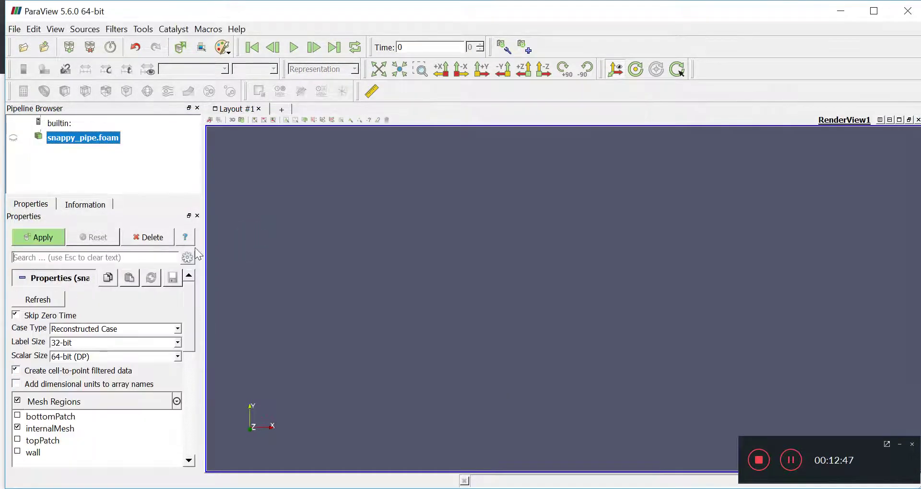
Read it with Skip Zero Time unchecked, colour it Solid Color and play to the last step
{"action": "left_click", "coordinate": [16, 315]}
{"action": "left_click", "coordinate": [38, 237]}
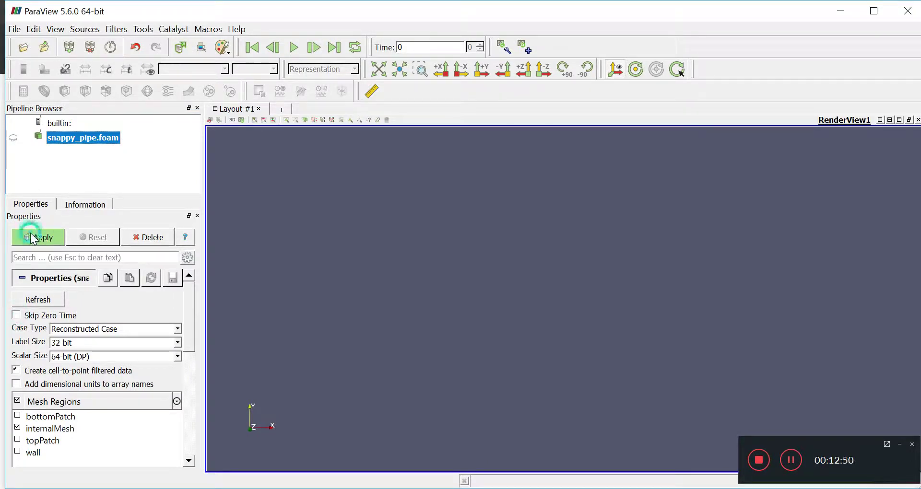
{"action": "left_click", "coordinate": [14, 139]}
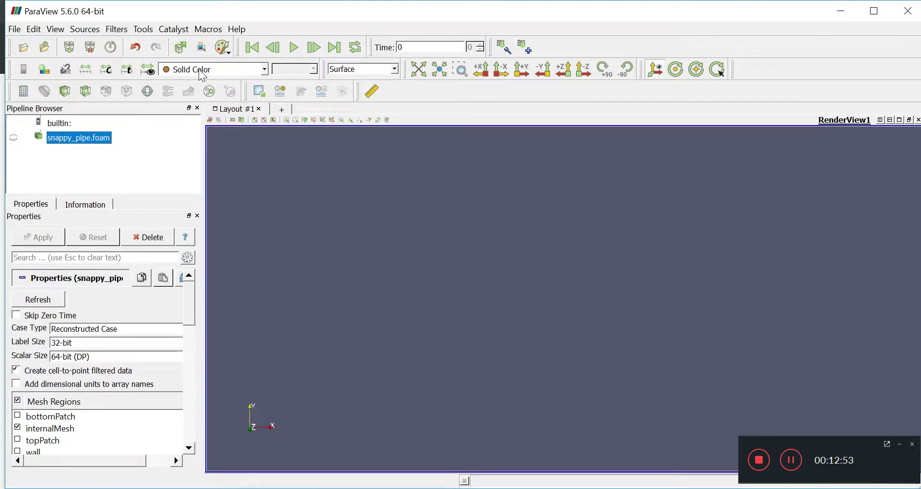
{"action": "left_click", "coordinate": [15, 139]}
{"action": "left_click", "coordinate": [234, 71]}
{"action": "left_click", "coordinate": [236, 81]}
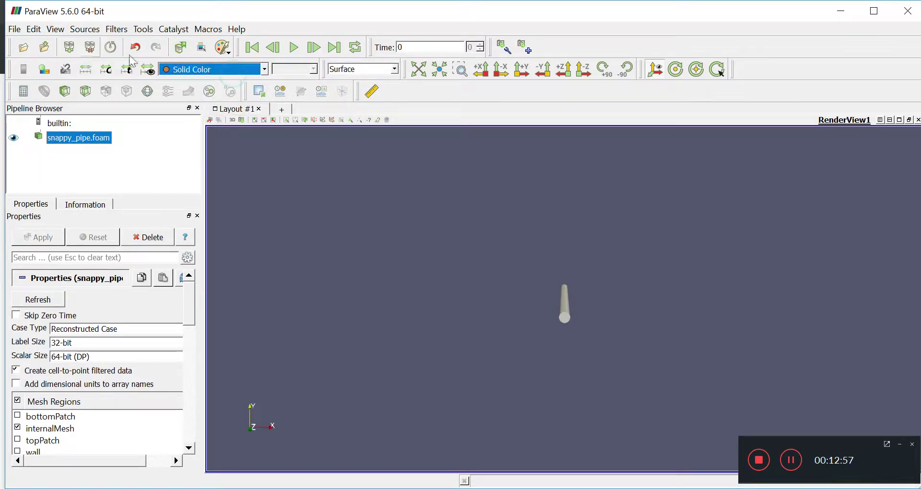
{"action": "left_click", "coordinate": [293, 47]}
Reload snappy_pipe.foam with zero time included and apply it again
{"action": "left_click", "coordinate": [149, 237]}
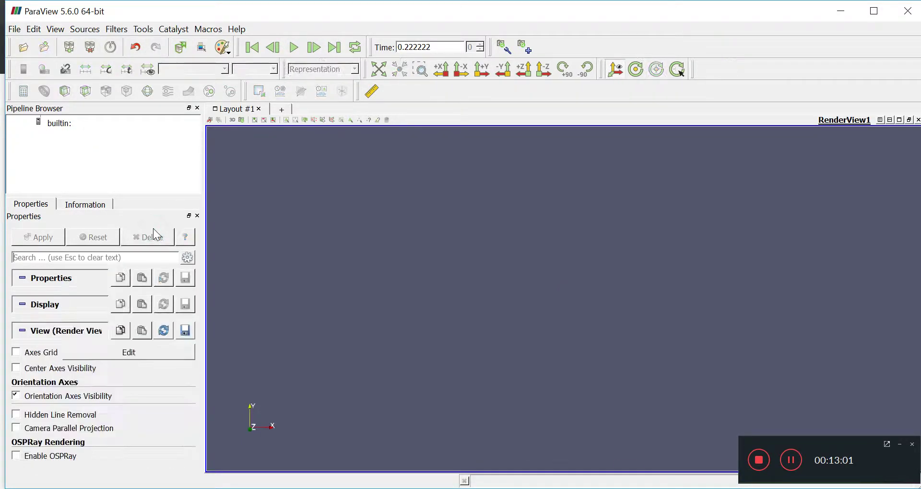
{"action": "left_click", "coordinate": [22, 47]}
{"action": "left_click", "coordinate": [246, 235]}
{"action": "double_click", "coordinate": [246, 236]}
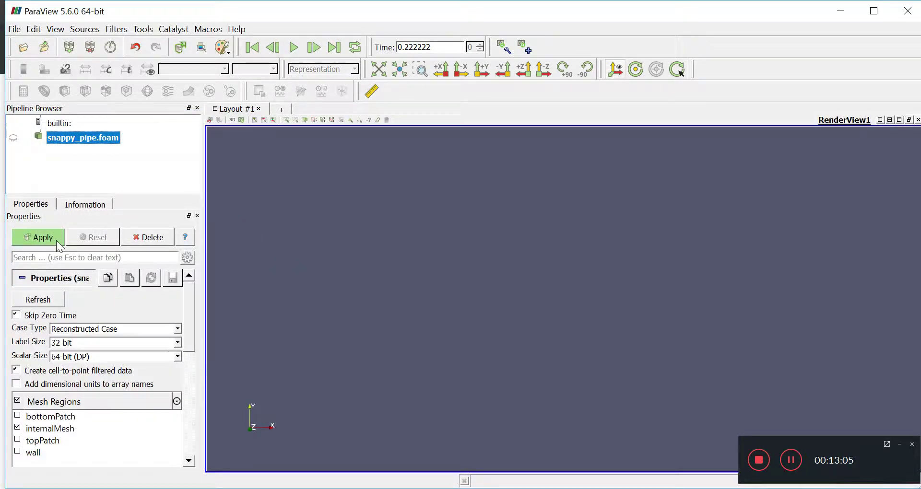
{"action": "left_click", "coordinate": [15, 315]}
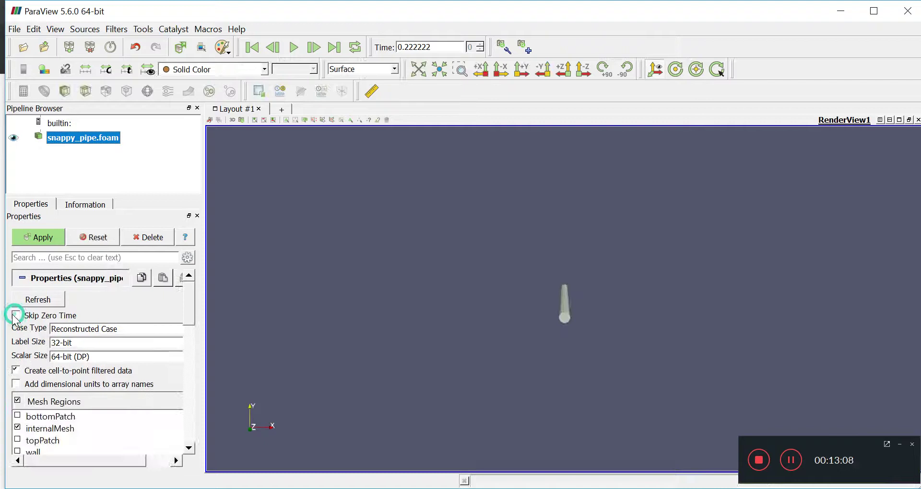
{"action": "left_click", "coordinate": [51, 237]}
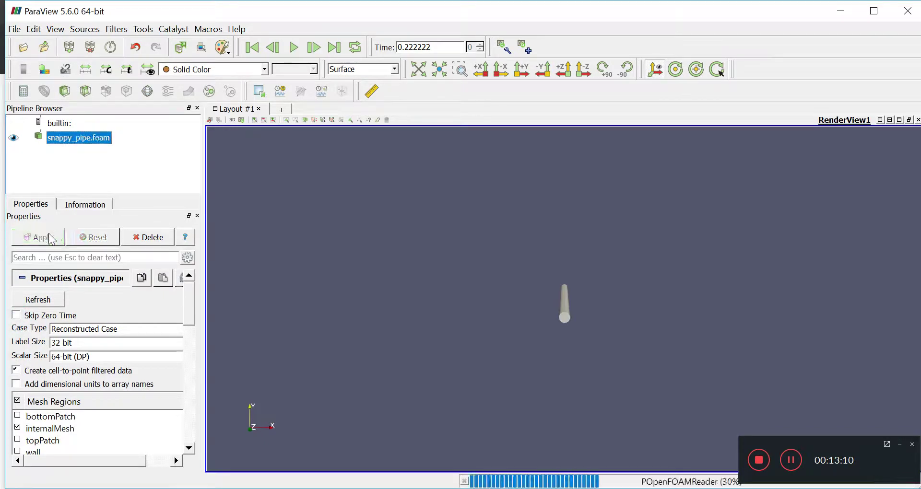
{"action": "left_click", "coordinate": [230, 72]}
Colour the pipe by velocity U, rescale to its visible range, and move the legend up-left
{"action": "left_click", "coordinate": [215, 90]}
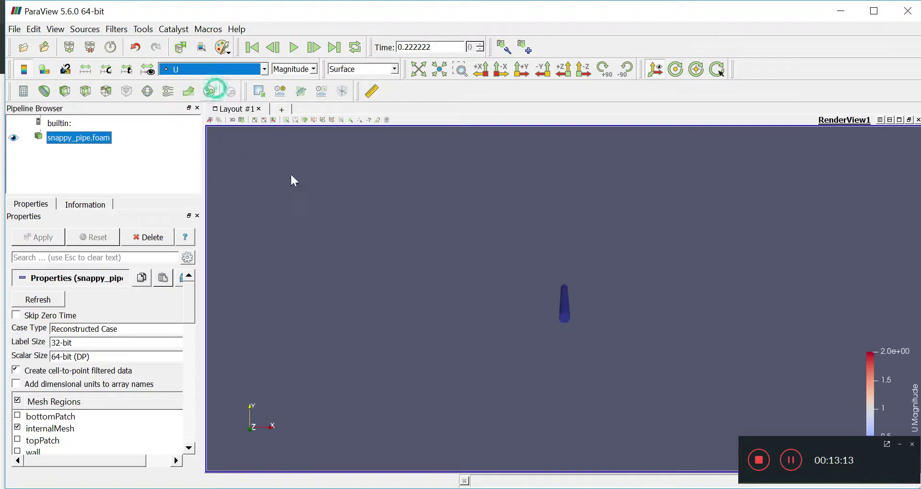
{"action": "left_click_drag", "start_coordinate": [612, 320], "coordinate": [505, 331]}
{"action": "left_click", "coordinate": [147, 69]}
{"action": "left_click_drag", "start_coordinate": [388, 280], "coordinate": [421, 280]}
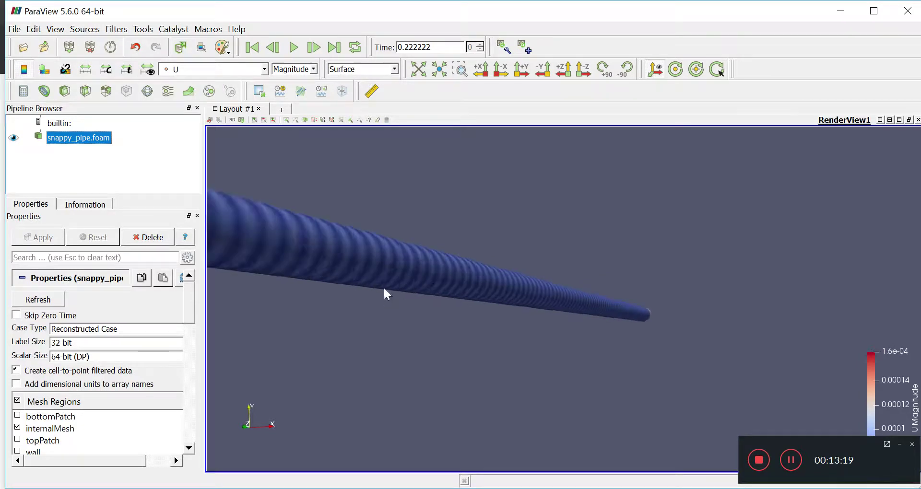
{"action": "left_click_drag", "start_coordinate": [385, 291], "coordinate": [762, 309]}
{"action": "left_click_drag", "start_coordinate": [870, 366], "coordinate": [732, 241]}
{"action": "left_click_drag", "start_coordinate": [494, 283], "coordinate": [382, 257]}
Switch the colouring to pressure p and rescale it to the visible pressure range
{"action": "left_click", "coordinate": [236, 68]}
{"action": "left_click", "coordinate": [209, 99]}
{"action": "left_click_drag", "start_coordinate": [413, 288], "coordinate": [658, 288]}
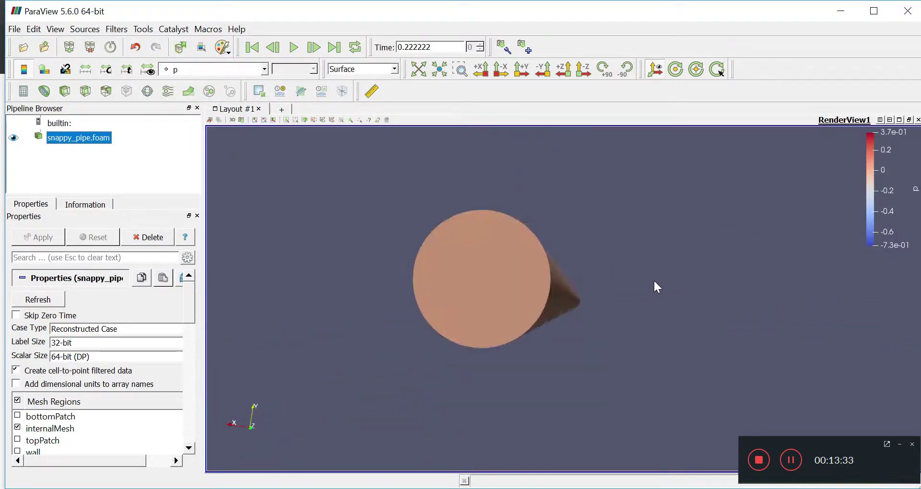
{"action": "left_click", "coordinate": [148, 72]}
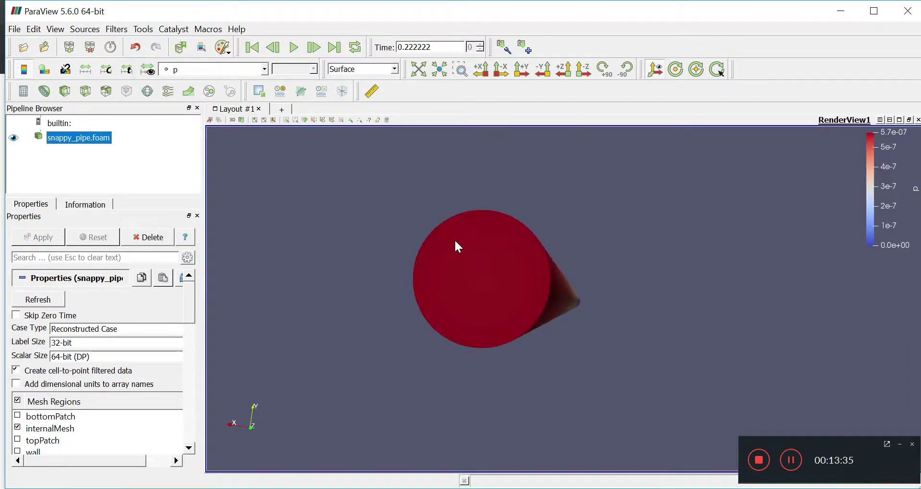
{"action": "left_click_drag", "start_coordinate": [462, 247], "coordinate": [394, 271]}
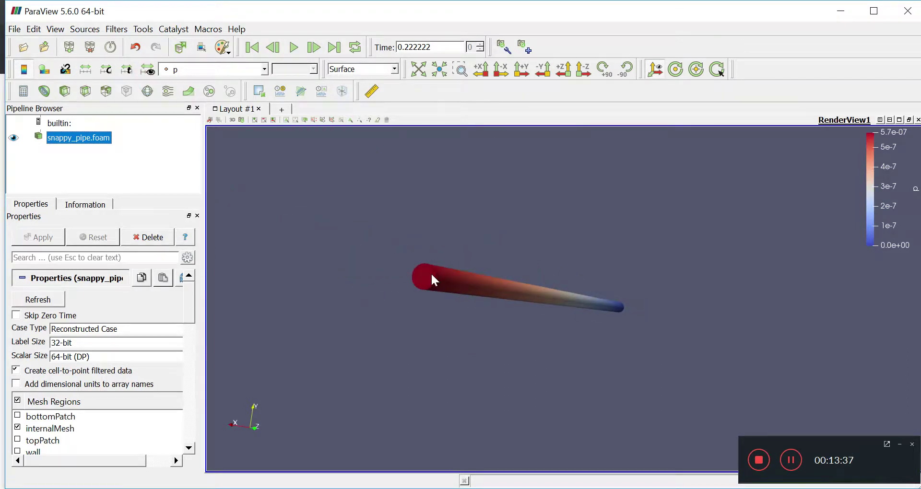
{"action": "left_click_drag", "start_coordinate": [662, 306], "coordinate": [608, 306]}
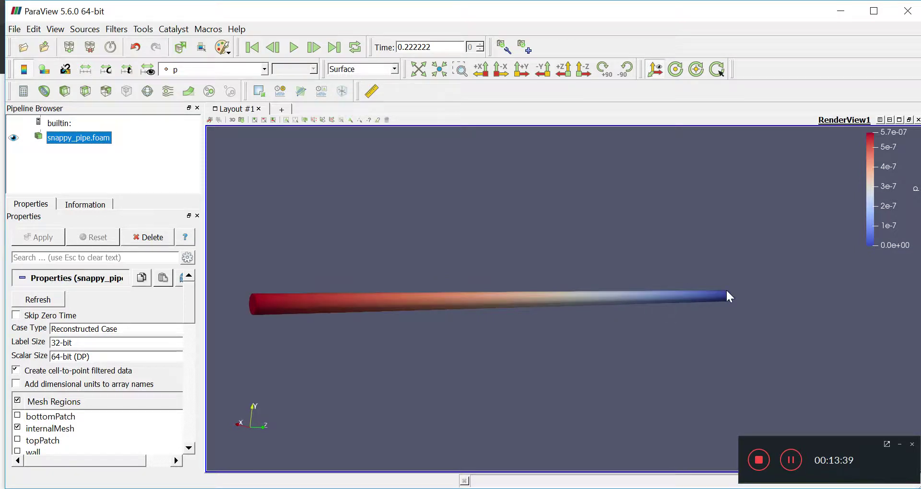
{"action": "left_click", "coordinate": [186, 69]}
Recolour the pipe by U Magnitude and turn it to look into its open end
{"action": "left_click", "coordinate": [190, 91]}
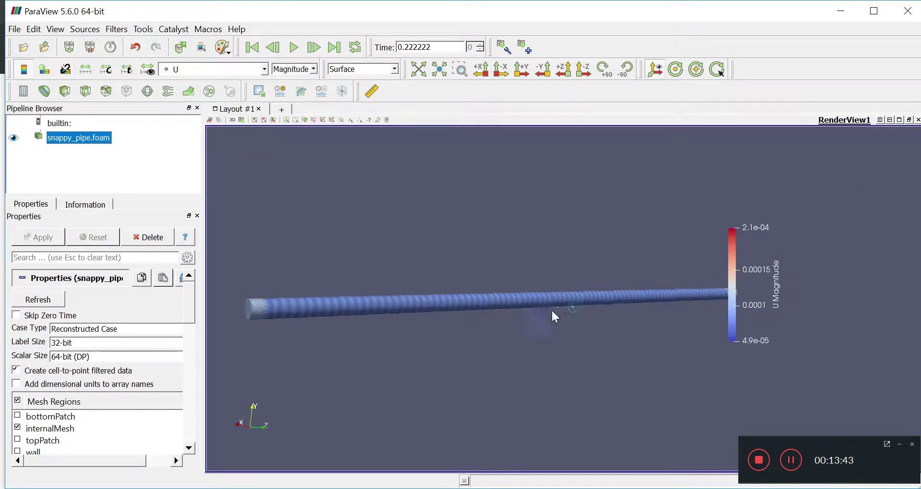
{"action": "left_click_drag", "start_coordinate": [539, 314], "coordinate": [539, 352]}
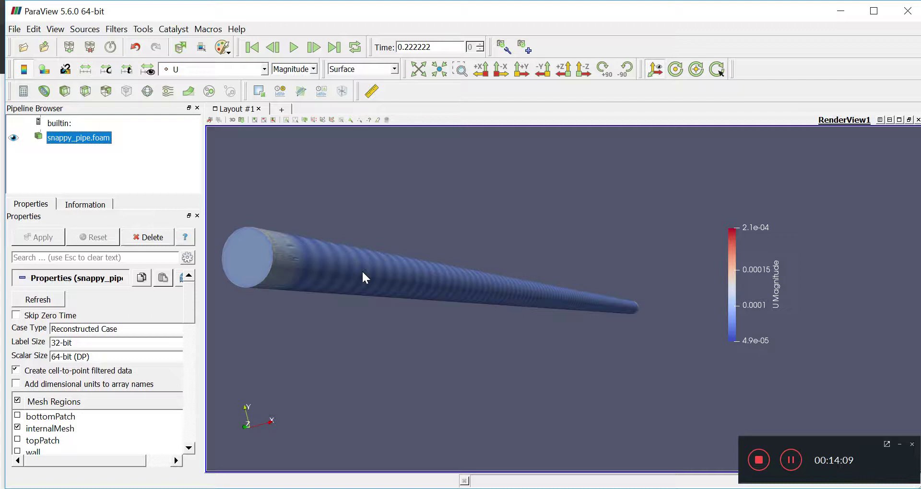
{"action": "scroll", "coordinate": [363, 273], "scroll_direction": "up", "scroll_amount": 8}
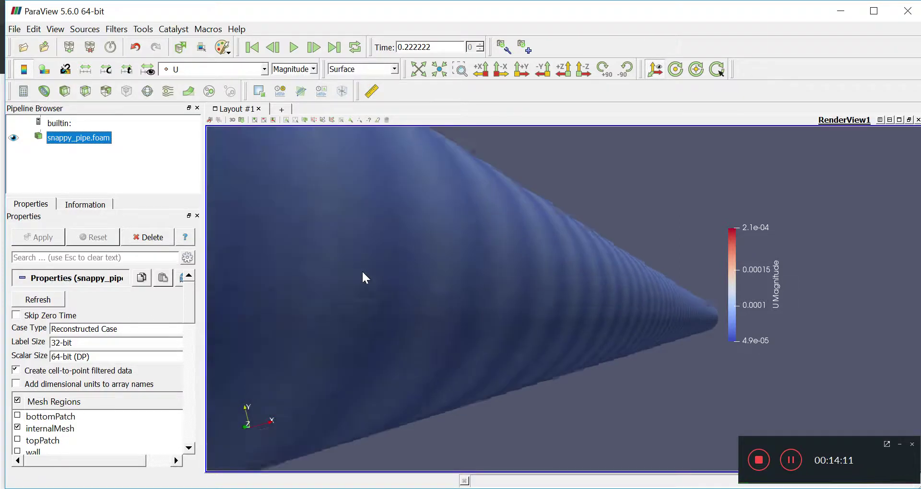
{"action": "scroll", "coordinate": [363, 272], "scroll_direction": "up", "scroll_amount": 2}
{"action": "scroll", "coordinate": [363, 273], "scroll_direction": "down", "scroll_amount": 6}
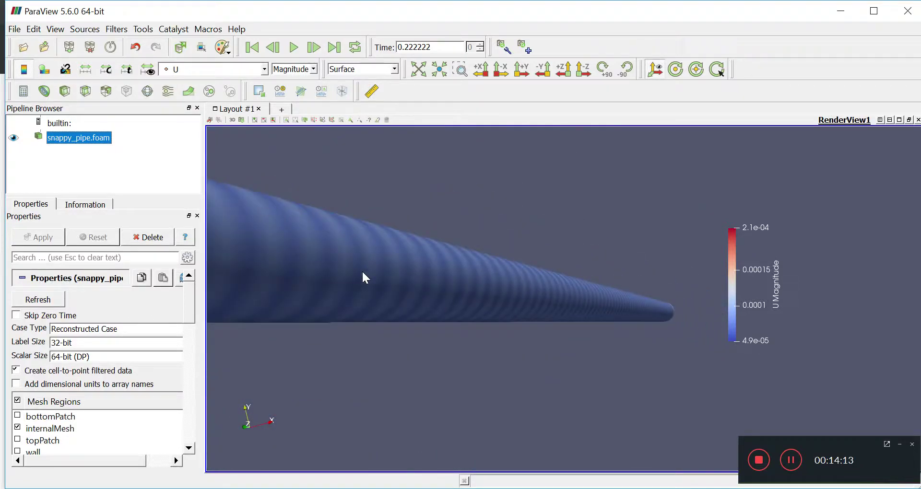
{"action": "scroll", "coordinate": [365, 277], "scroll_direction": "down", "scroll_amount": 3}
{"action": "left_click_drag", "start_coordinate": [380, 284], "coordinate": [326, 273]}
{"action": "left_click_drag", "start_coordinate": [559, 269], "coordinate": [580, 325]}
{"action": "left_click_drag", "start_coordinate": [464, 427], "coordinate": [350, 366]}
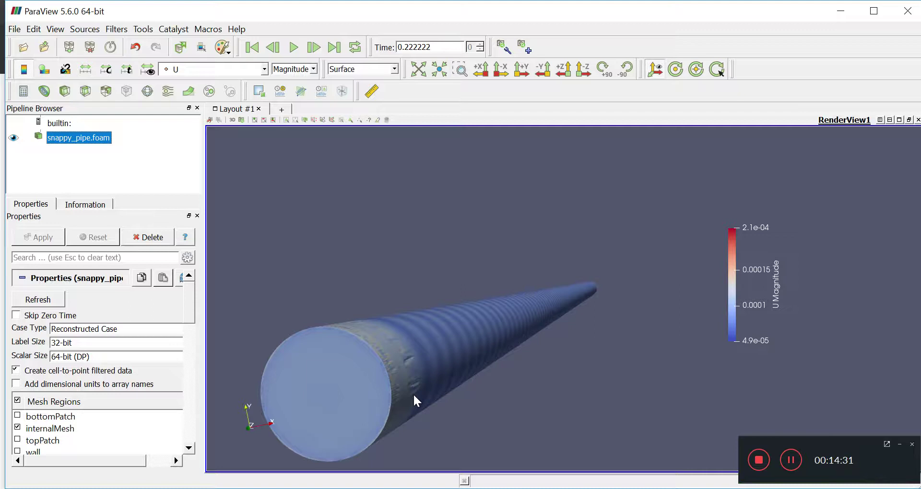
{"action": "left_click", "coordinate": [411, 355]}
{"action": "left_click", "coordinate": [409, 379]}
{"action": "mouse_move", "coordinate": [519, 488]}
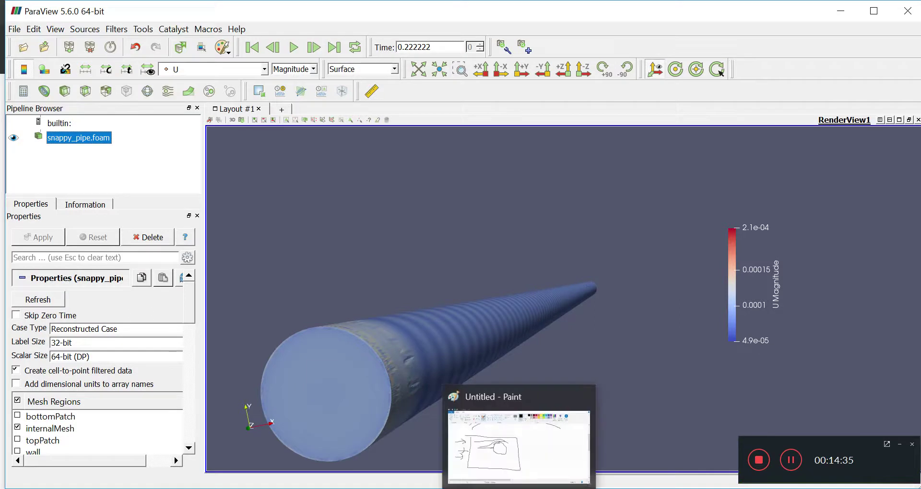
{"action": "left_click", "coordinate": [528, 329]}
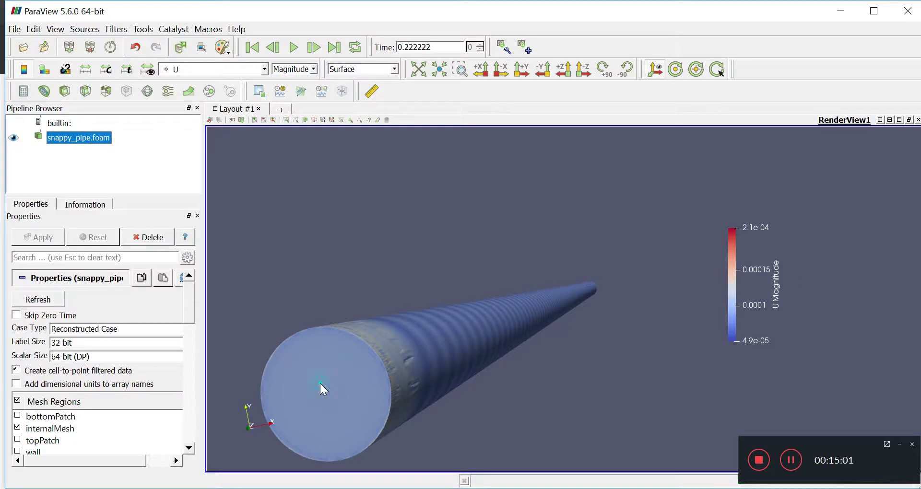
{"action": "mouse_move", "coordinate": [343, 385]}
{"action": "left_mouse_down"}
{"action": "mouse_move", "coordinate": [380, 380]}
{"action": "mouse_move", "coordinate": [328, 381]}
{"action": "left_mouse_up"}
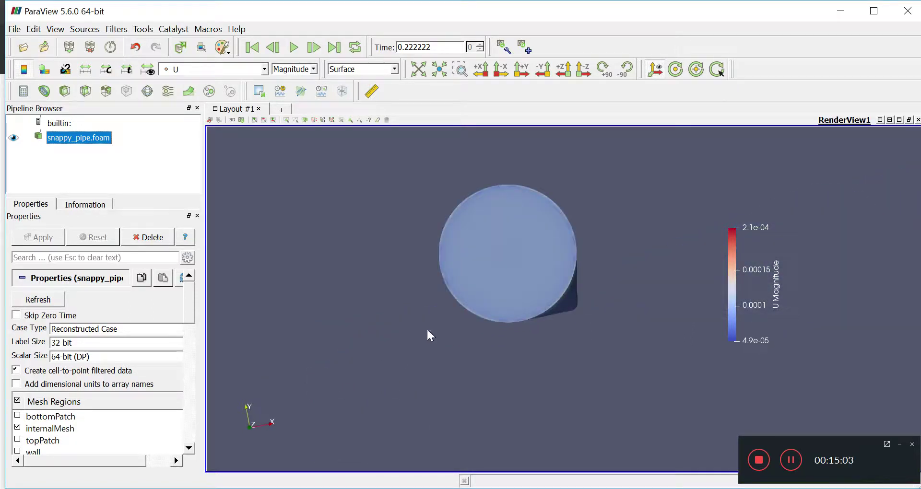
{"action": "scroll", "coordinate": [461, 302], "scroll_direction": "up", "scroll_amount": 5}
{"action": "scroll", "coordinate": [462, 304], "scroll_direction": "down", "scroll_amount": 6}
{"action": "left_click_drag", "start_coordinate": [547, 294], "coordinate": [503, 308]}
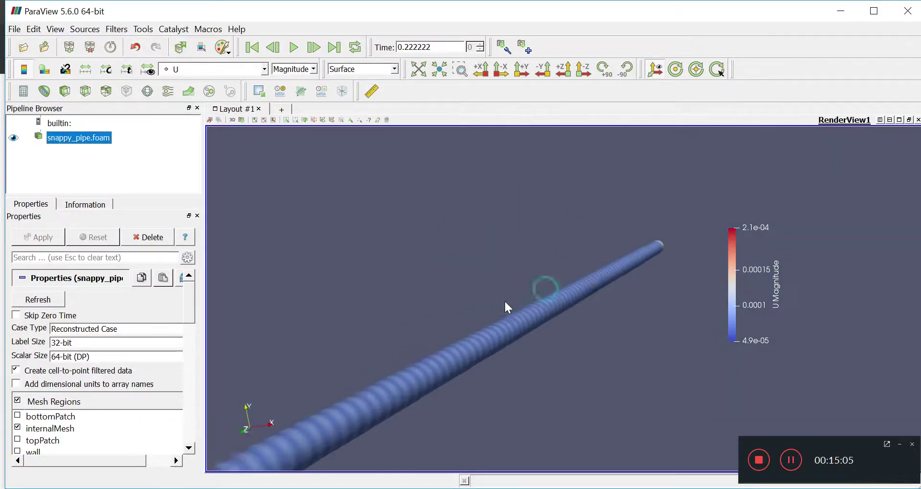
{"action": "scroll", "coordinate": [525, 314], "scroll_direction": "down", "scroll_amount": 2}
{"action": "scroll", "coordinate": [526, 318], "scroll_direction": "down", "scroll_amount": 1}
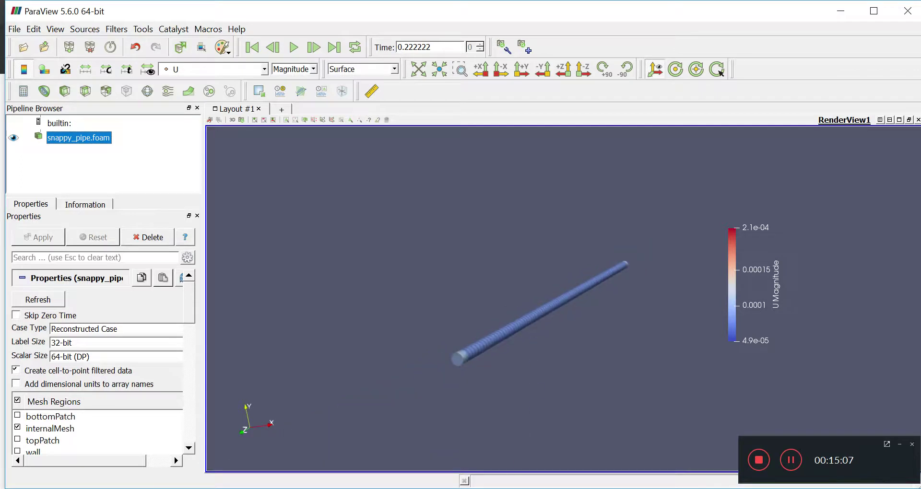
In the terminal, move up to the parent folder and list its contents
{"action": "left_click", "coordinate": [419, 419]}
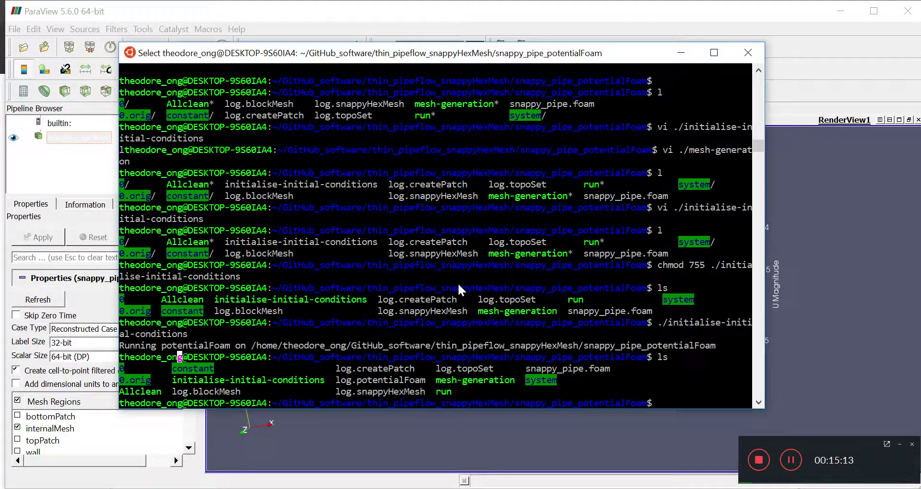
{"action": "type", "text": "cd .."}
{"action": "key", "text": "Return"}
{"action": "type", "text": "ls"}
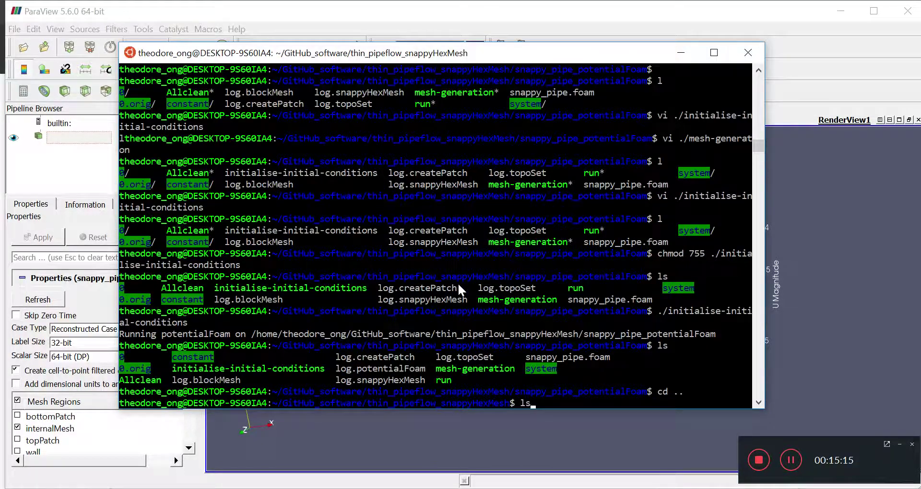
{"action": "key", "text": "Return"}
Delete the snappy_pipe_expt folder, confirm with ls, and run 'git add .' in the background
{"action": "type", "text": "rm -"}
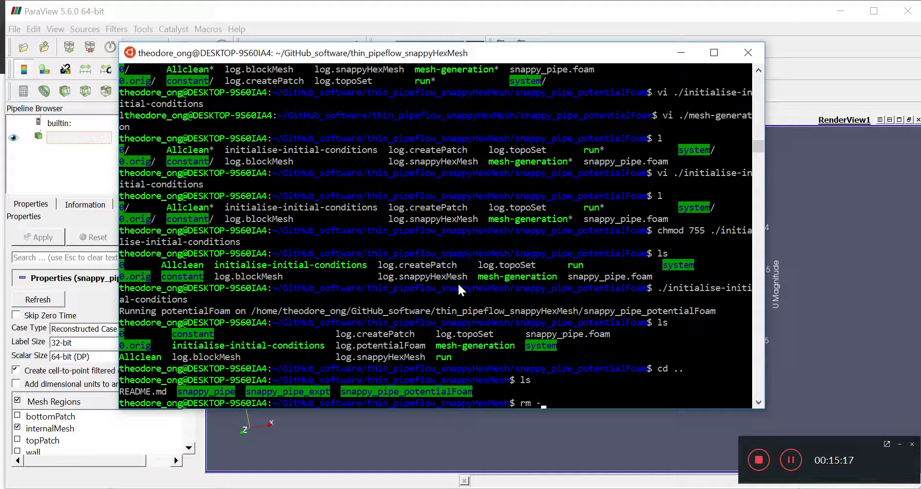
{"action": "type", "text": "r sn"}
{"action": "key", "text": "Tab"}
{"action": "type", "text": "_expt"}
{"action": "key", "text": "Return"}
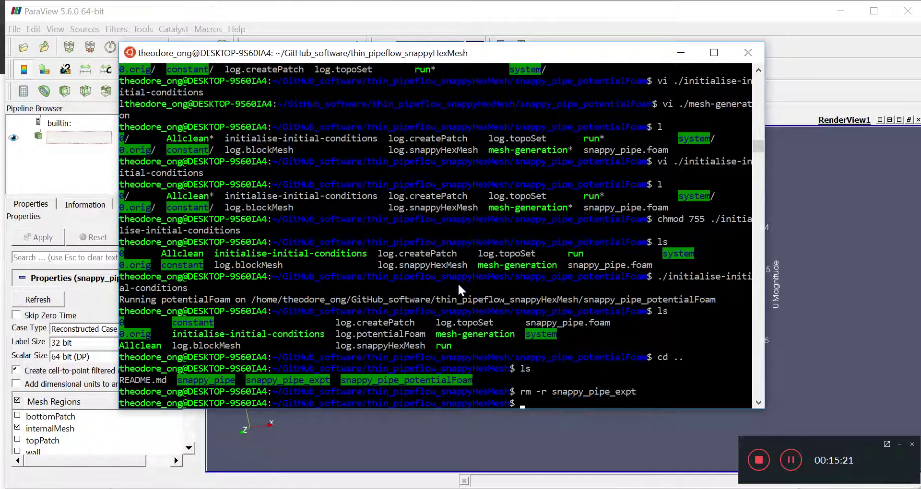
{"action": "type", "text": "ls"}
{"action": "key", "text": "Return"}
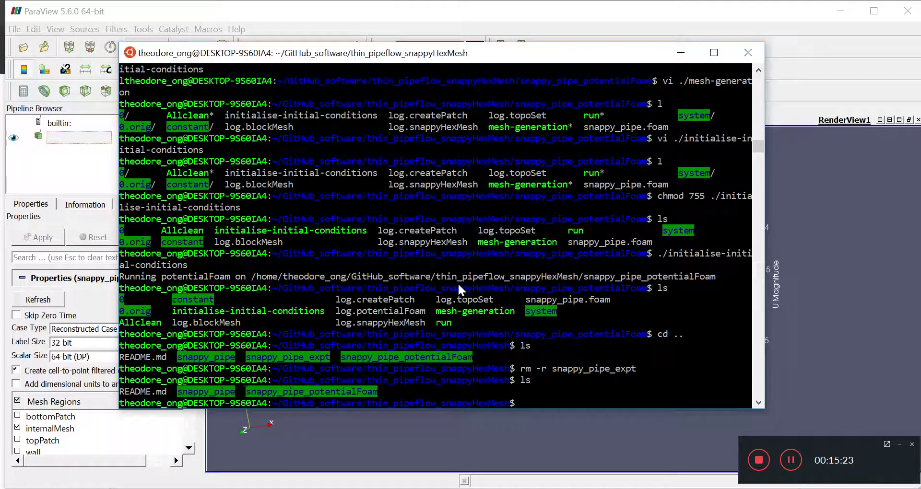
{"action": "type", "text": "git add . &"}
{"action": "key", "text": "Return"}
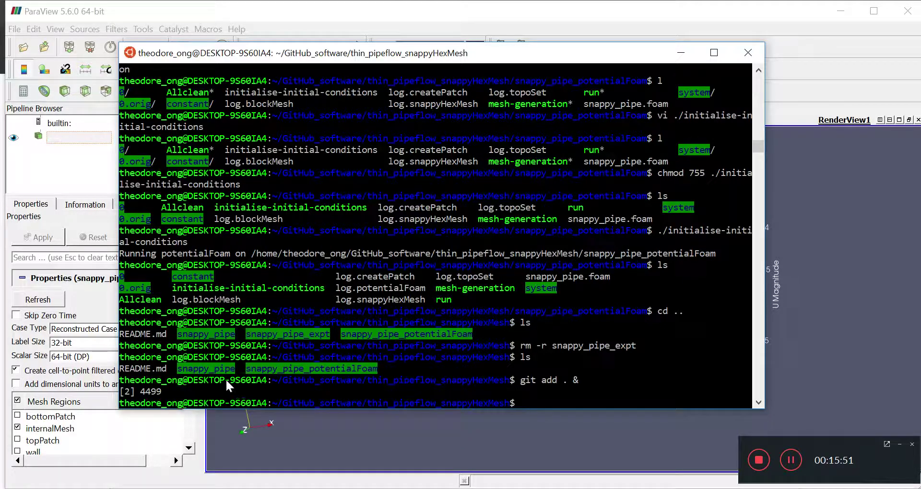
Commit the staged files with the message 'snappy_pipe with potentialfoam added'
{"action": "left_click", "coordinate": [252, 358]}
{"action": "mouse_move", "coordinate": [235, 368]}
{"action": "left_mouse_down"}
{"action": "mouse_move", "coordinate": [192, 381]}
{"action": "mouse_move", "coordinate": [172, 370]}
{"action": "mouse_move", "coordinate": [223, 369]}
{"action": "left_mouse_up"}
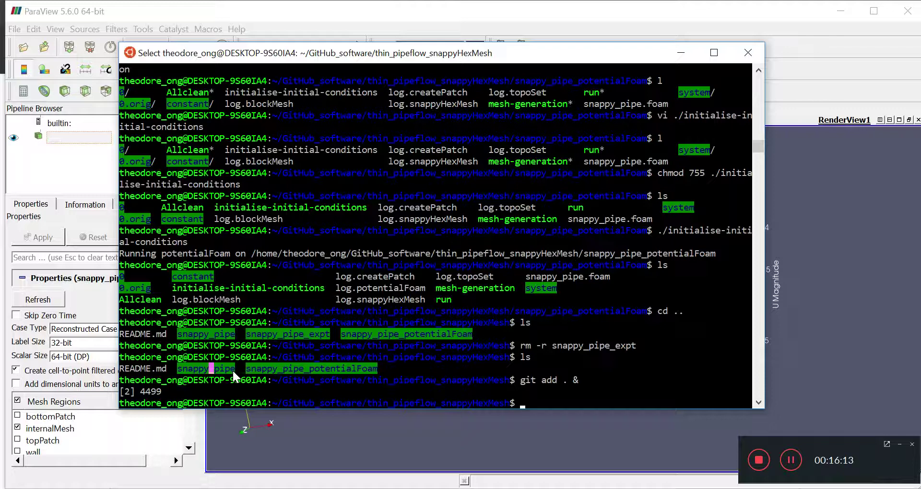
{"action": "type", "text": "l"}
{"action": "key", "text": "Return"}
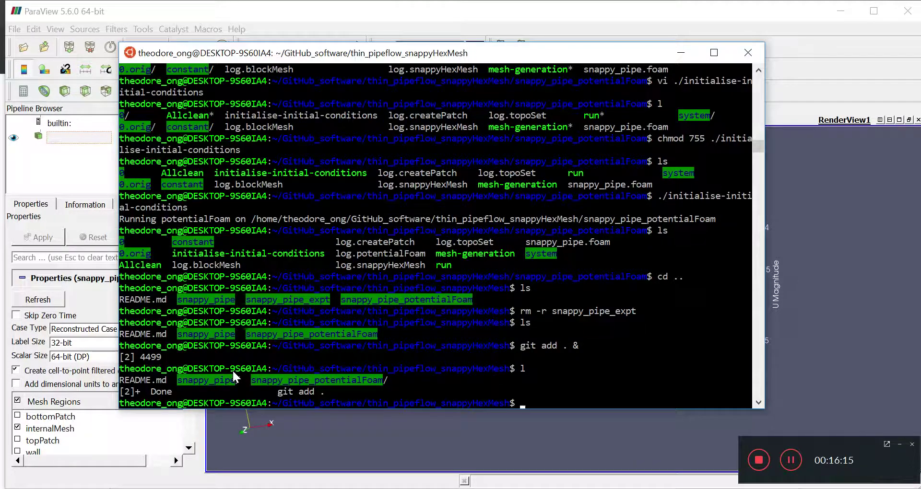
{"action": "type", "text": "git commit -m \"potential"}
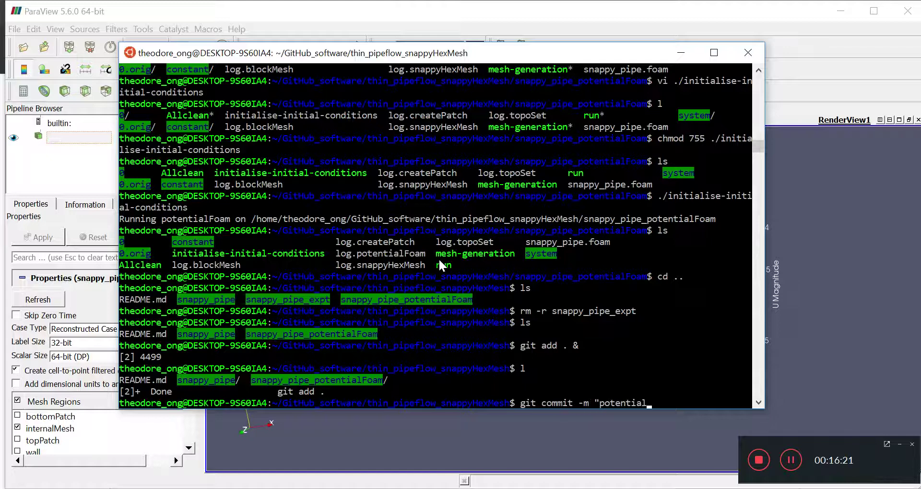
{"action": "key", "text": "BackSpace"}
{"action": "key", "text": "BackSpace"}
{"action": "key", "text": "BackSpace"}
{"action": "key", "text": "BackSpace"}
{"action": "key", "text": "BackSpace"}
{"action": "key", "text": "BackSpace"}
{"action": "key", "text": "BackSpace"}
{"action": "key", "text": "BackSpace"}
{"action": "key", "text": "BackSpace"}
{"action": "type", "text": "snappy_pipe with"}
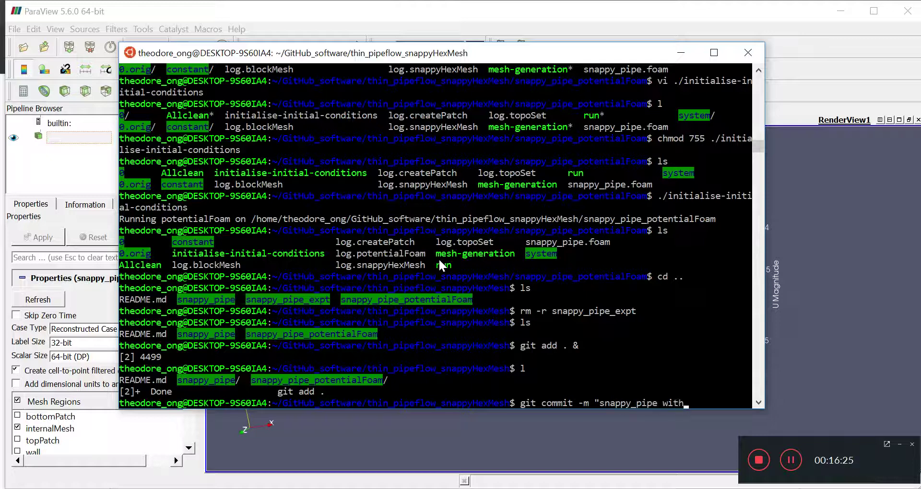
{"action": "type", "text": " potentialfoam added\""}
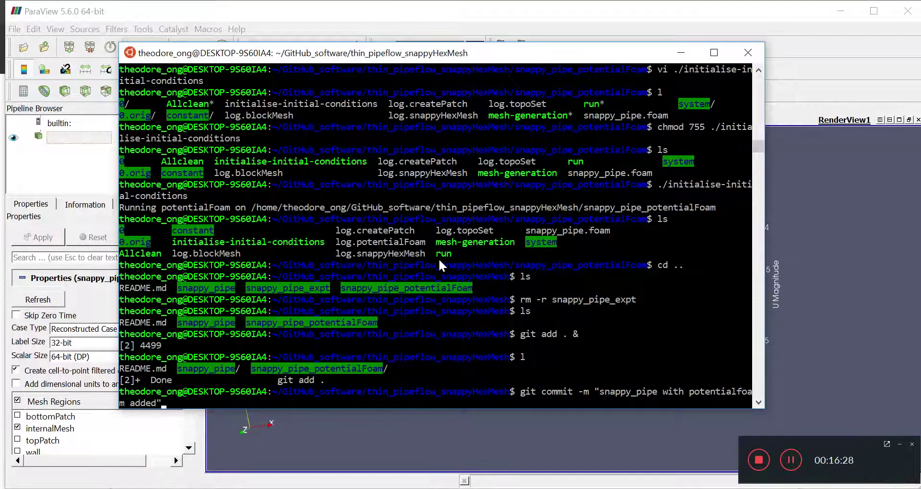
{"action": "key", "text": "Return"}
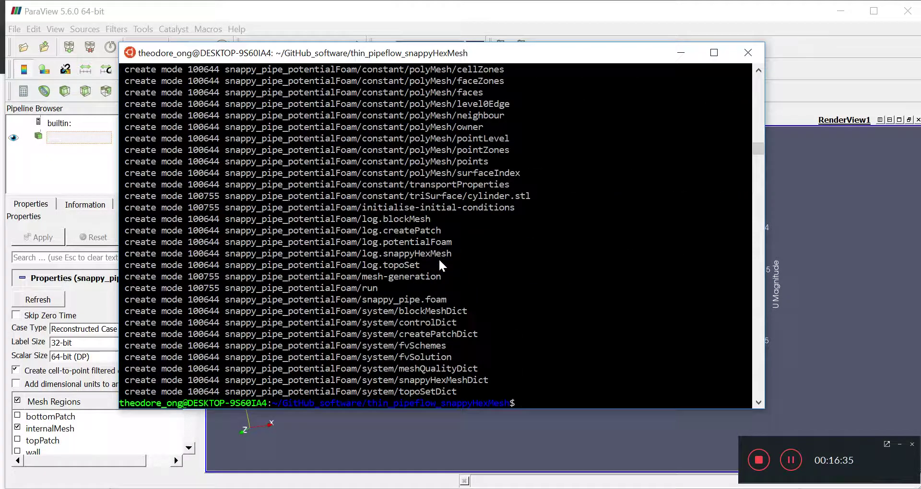
Run 'git push origin master', entering the GitHub account username and password at the prompts
{"action": "type", "text": "git push origin master"}
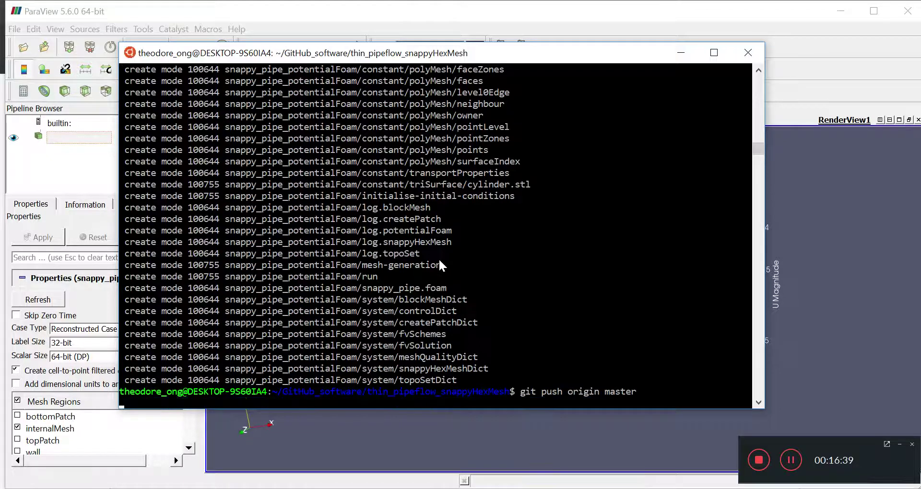
{"action": "key", "text": "Return"}
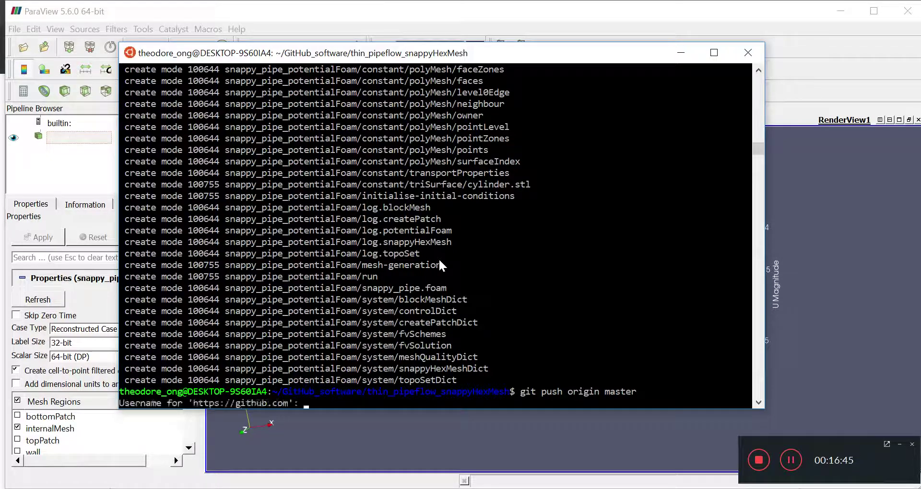
{"action": "type", "text": "theodoreOnzGit"}
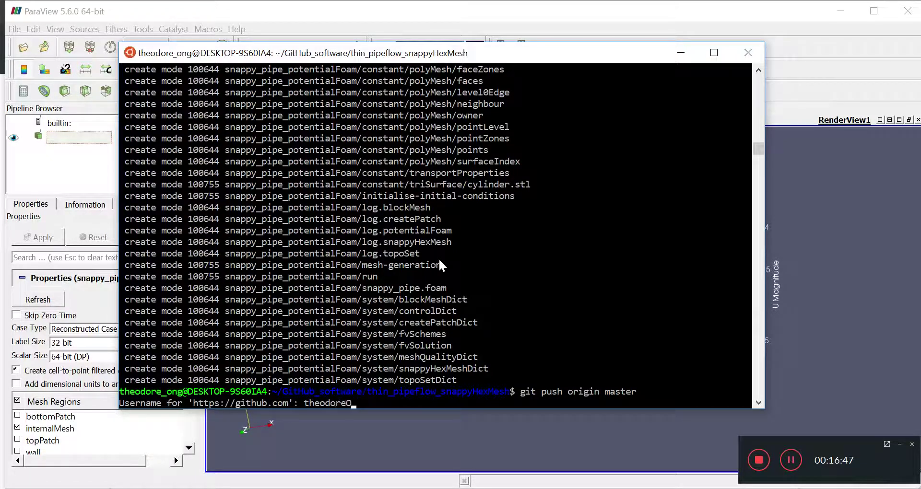
{"action": "key", "text": "Return"}
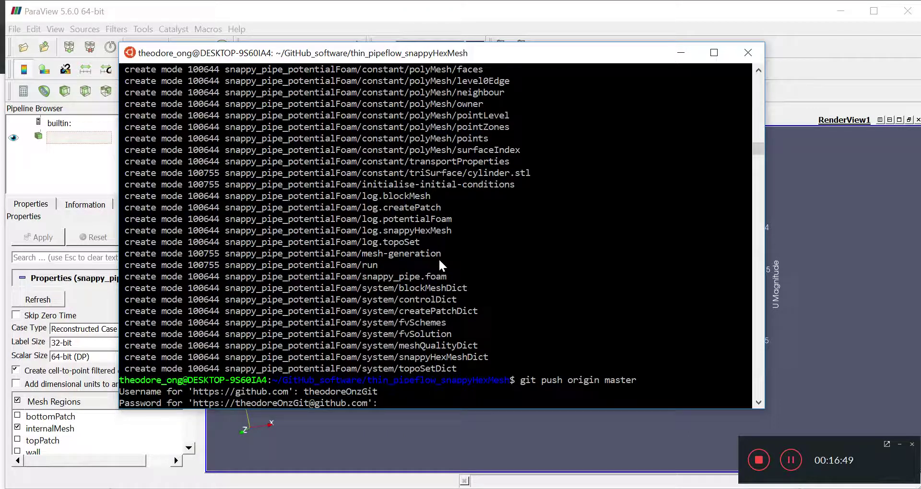
{"action": "key", "text": "Return"}
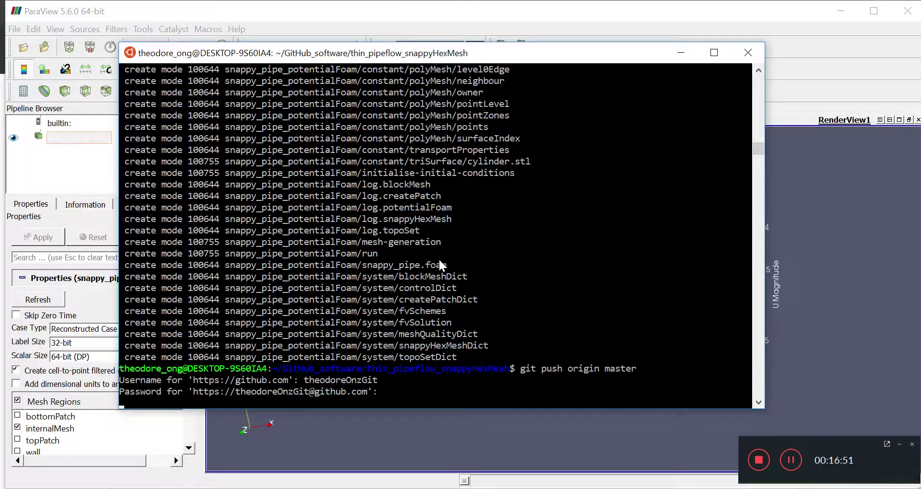